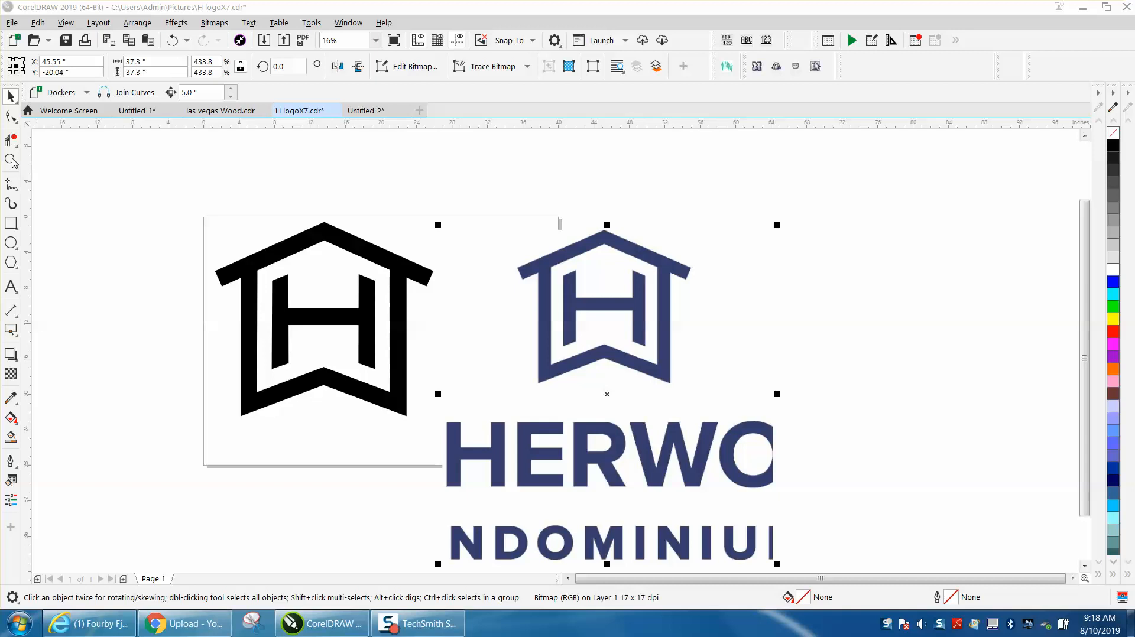
left_click_drag(585, 229, 624, 244)
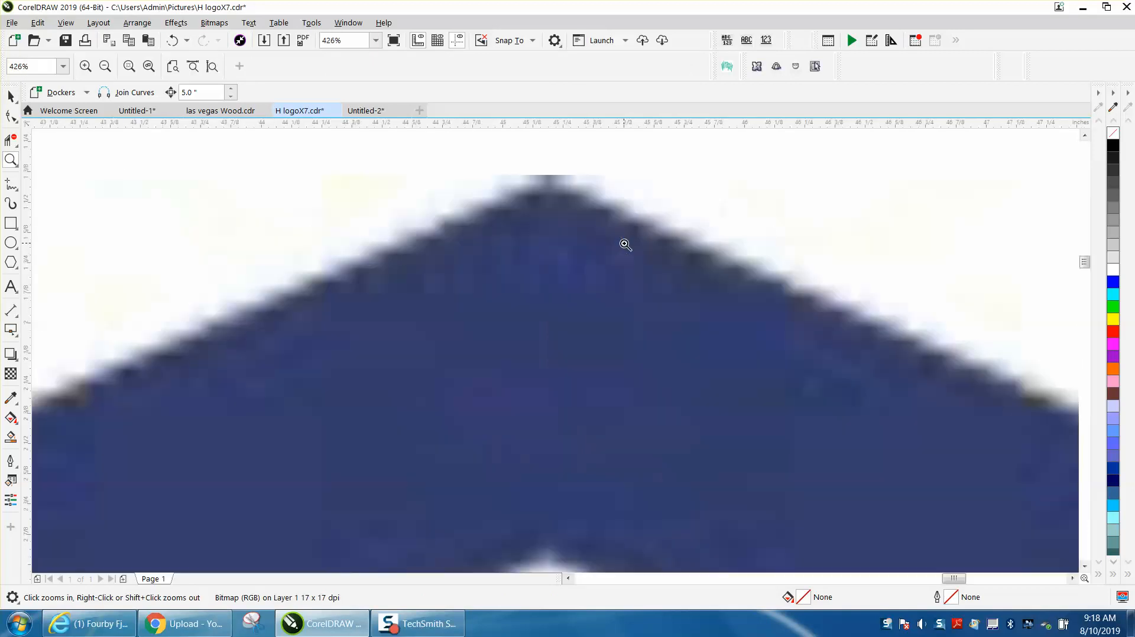
scroll(624, 243, "down", 3)
scroll(624, 243, "down", 5)
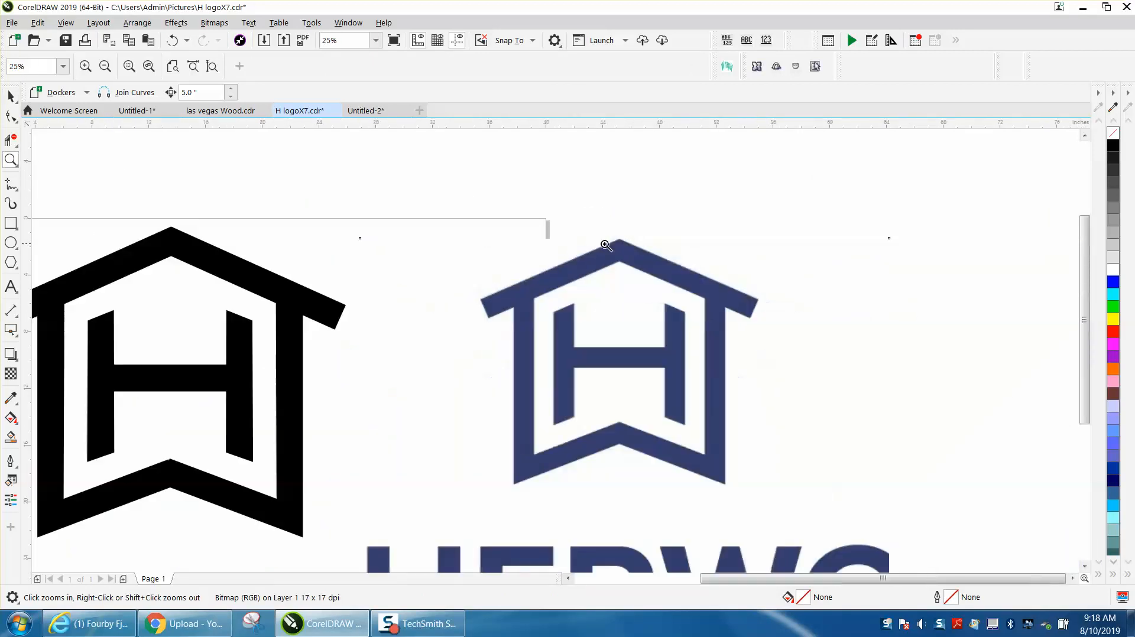
left_click(10, 96)
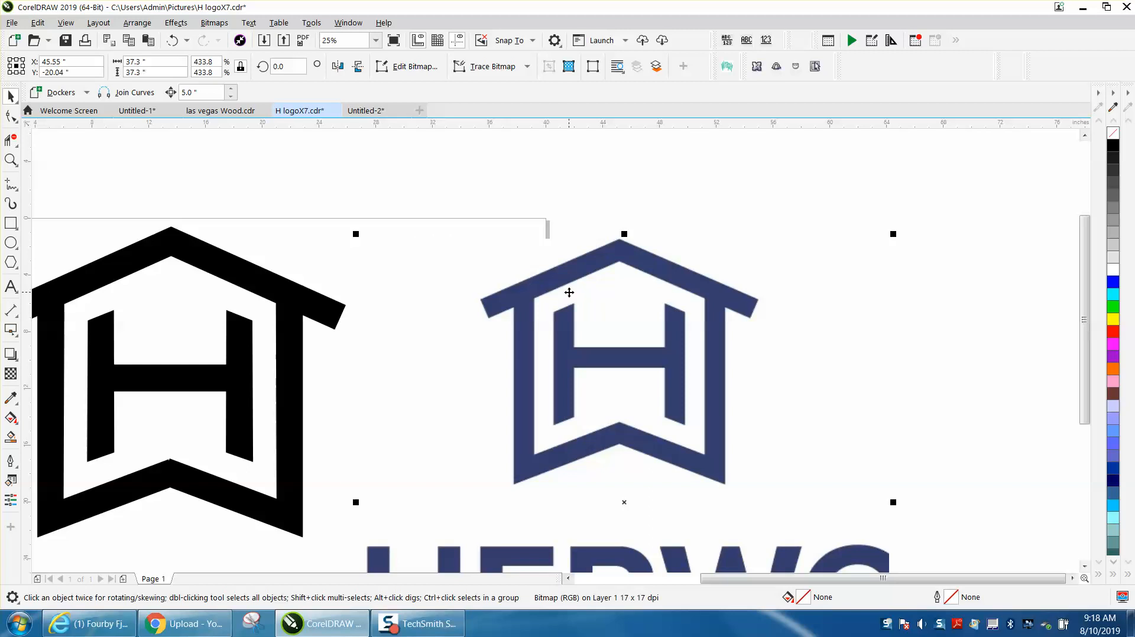
scroll(569, 292, "down", 1)
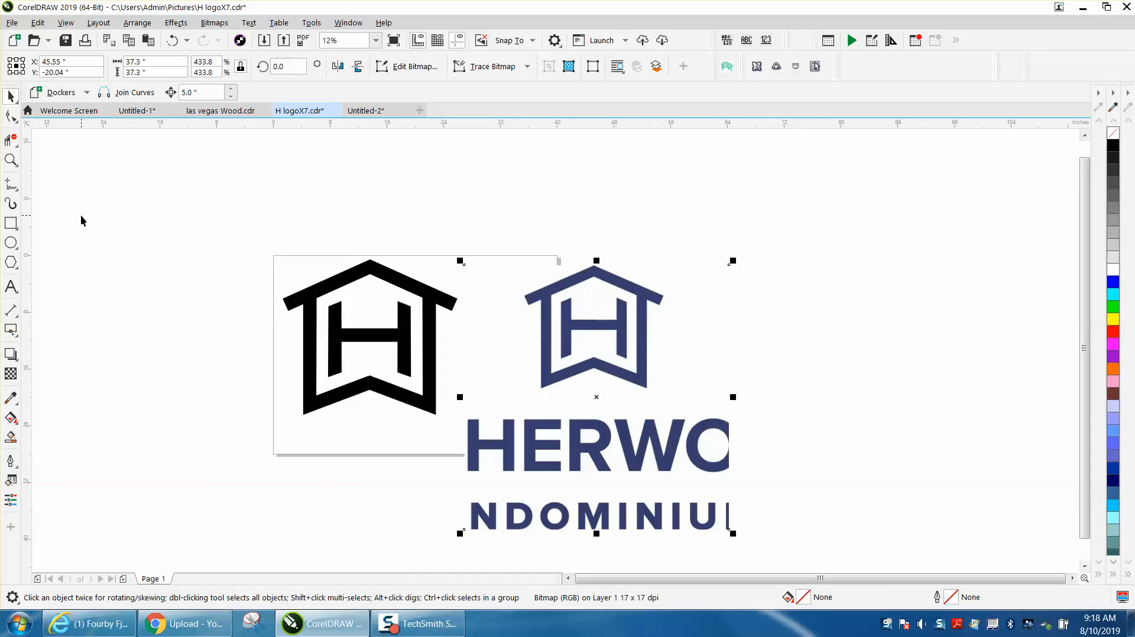
Crop the blue logo bitmap to the house-and-H emblem, cutting off the lettering beneath it.
left_click(16, 147)
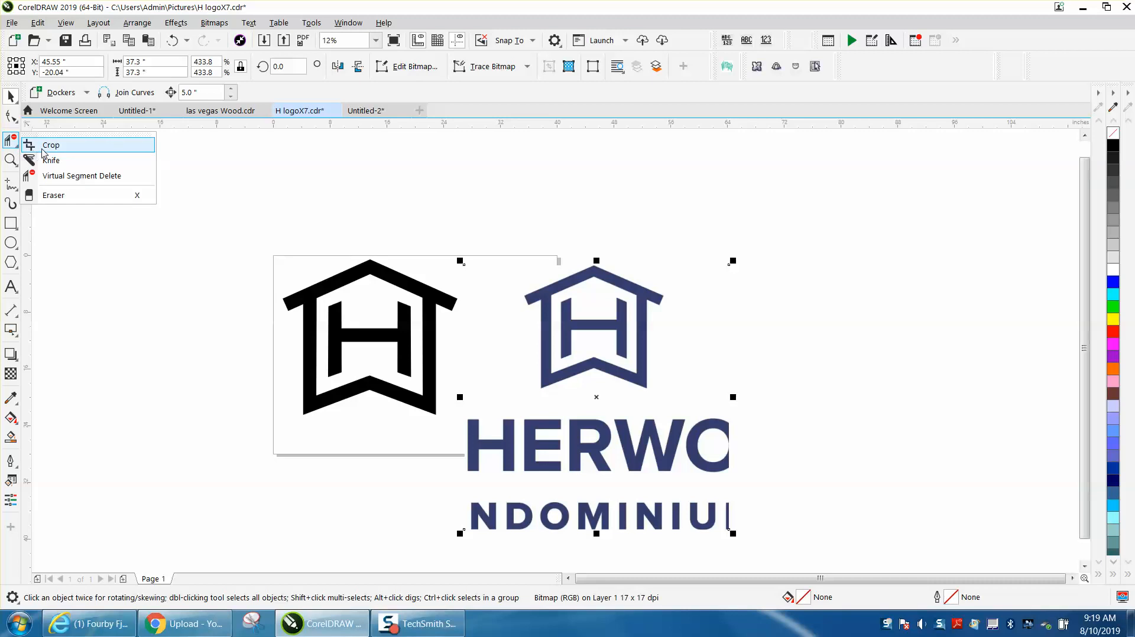
left_click(47, 146)
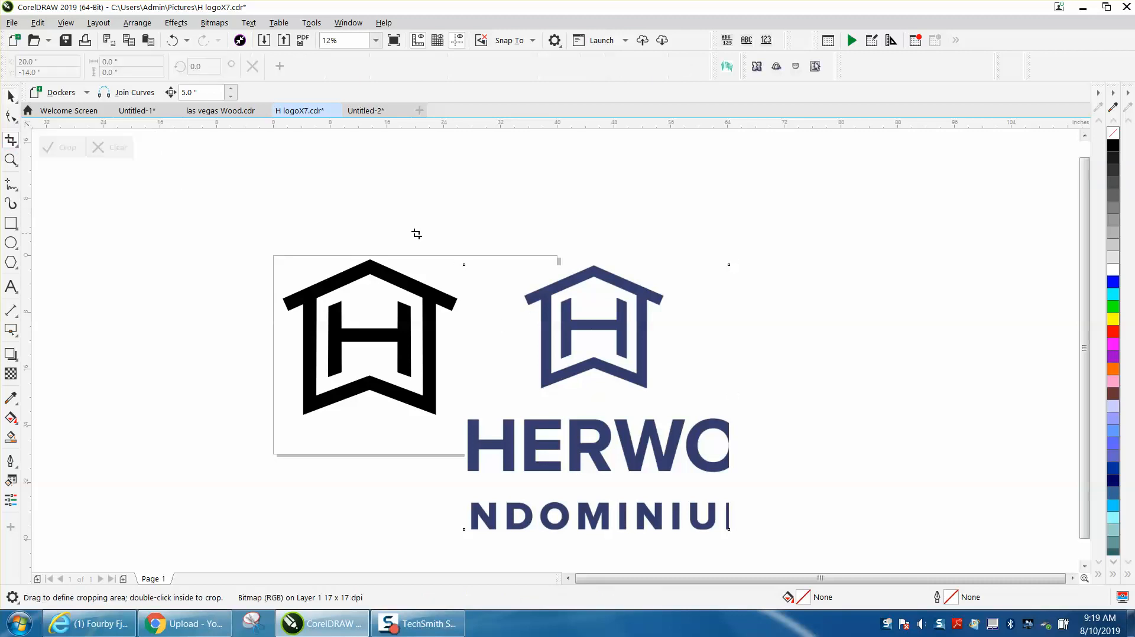
left_click_drag(507, 255, 677, 395)
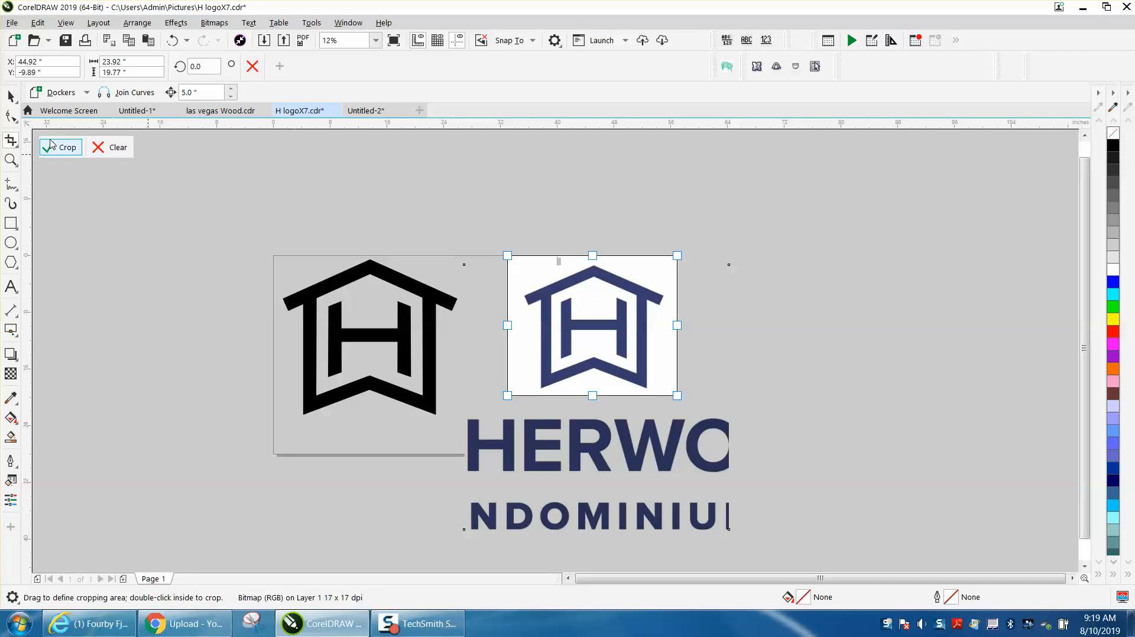
left_click(53, 147)
key("space")
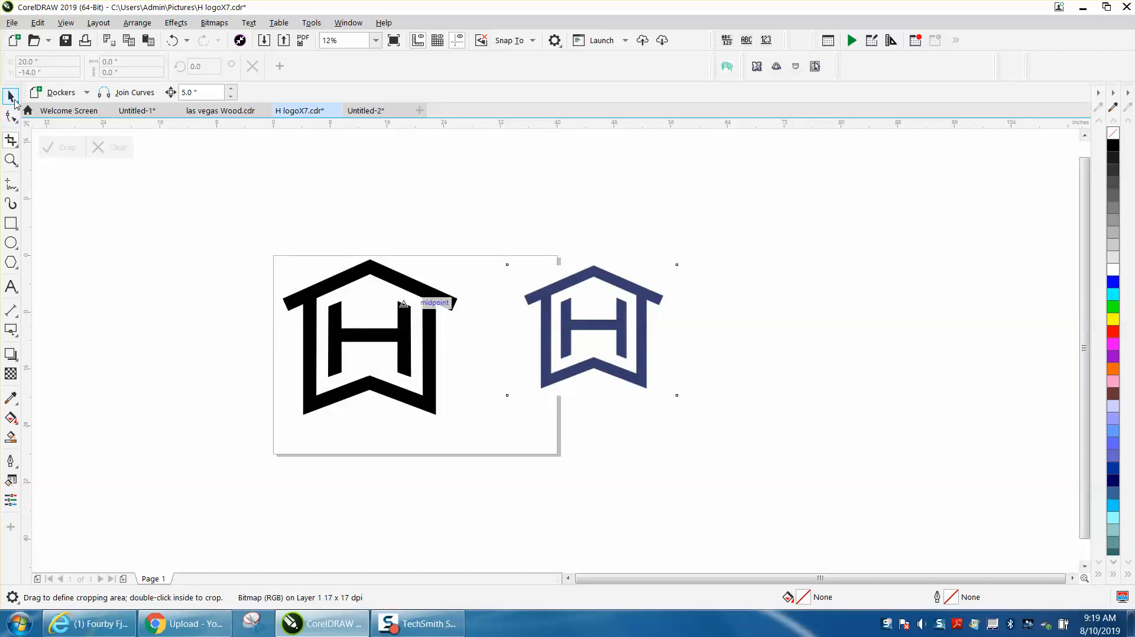
Enlarge the cropped emblem proportionally to about 37.5 inches wide and move it clear of the black logo.
left_click(559, 340)
left_click_drag(681, 399, 781, 478)
left_click_drag(644, 378, 682, 364)
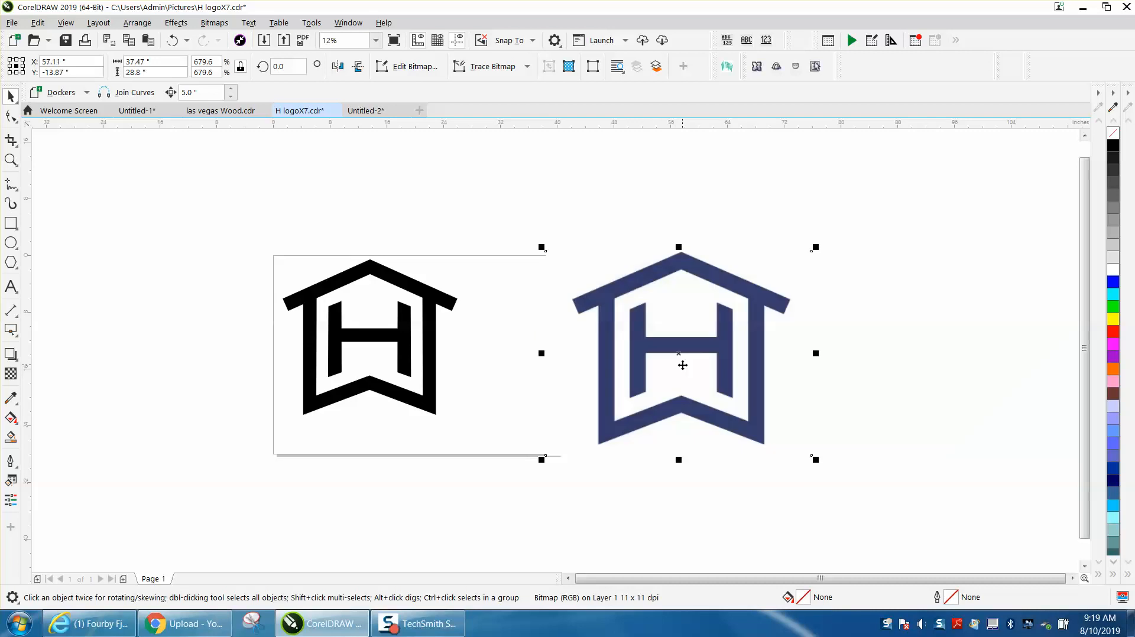
Measure the thickness of the house's right wall with a horizontal dimension placed above the roof.
left_click(11, 160)
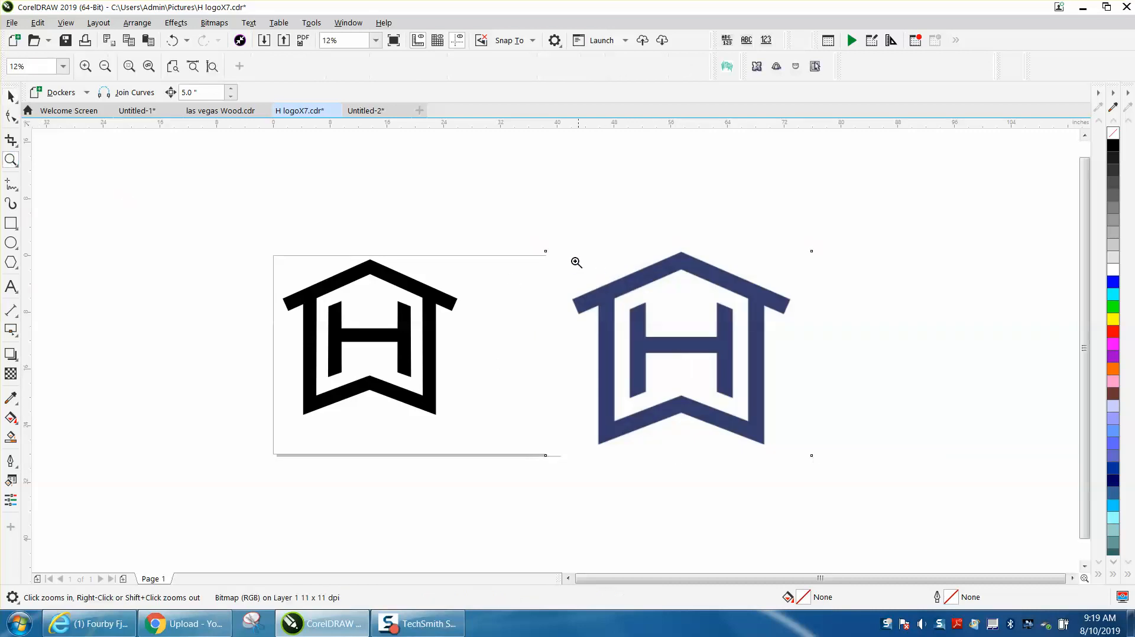
left_click_drag(560, 245, 947, 487)
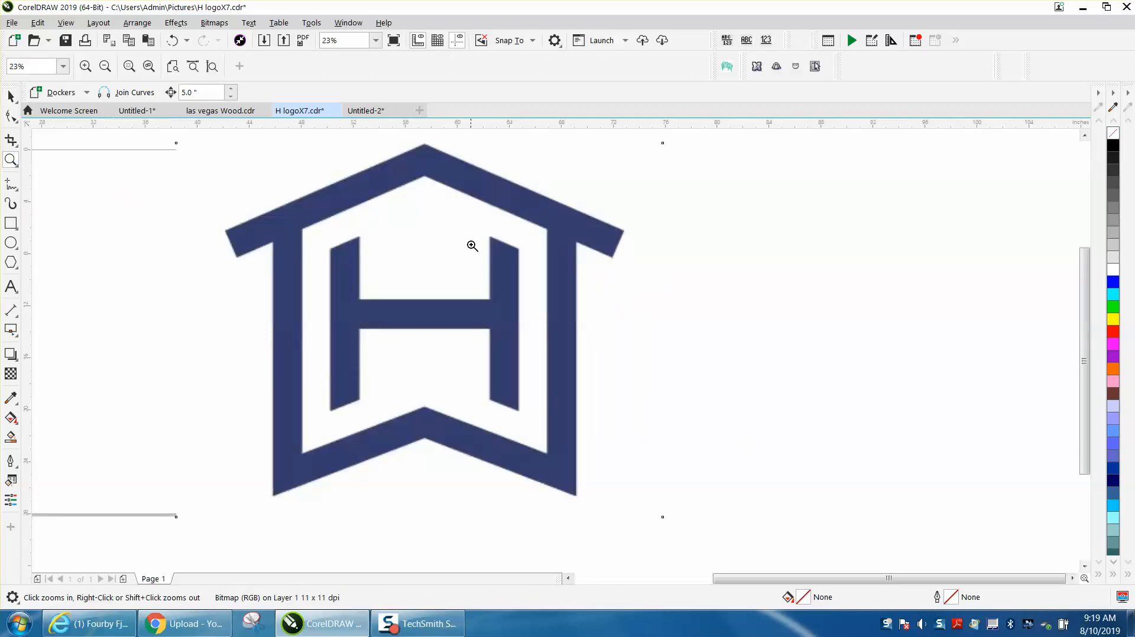
left_click_drag(397, 141, 727, 283)
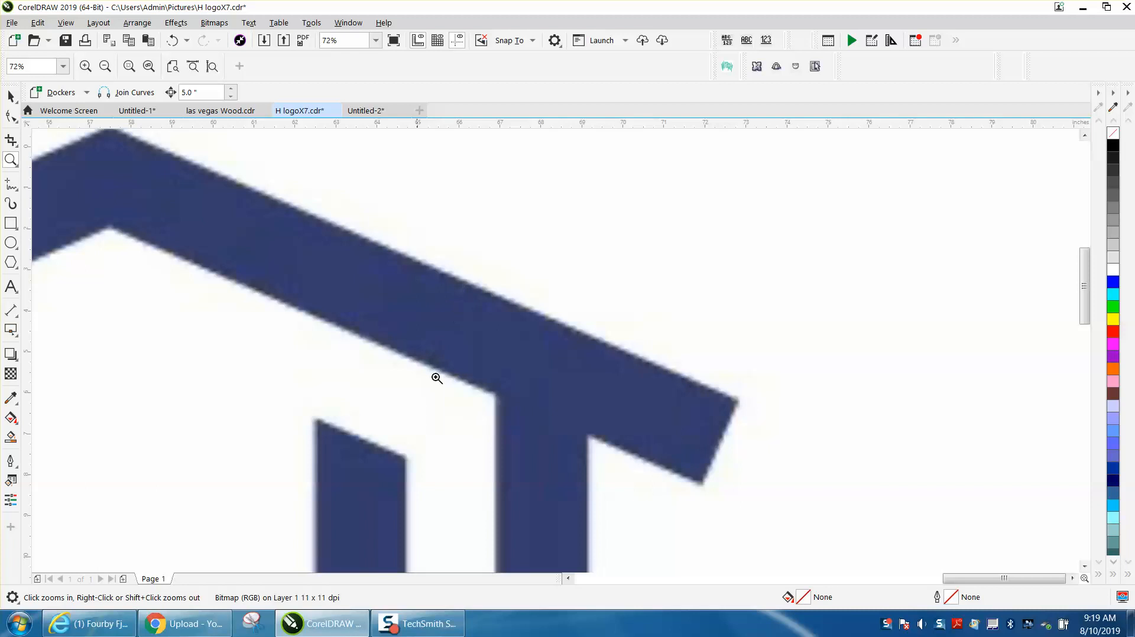
right_click(513, 381)
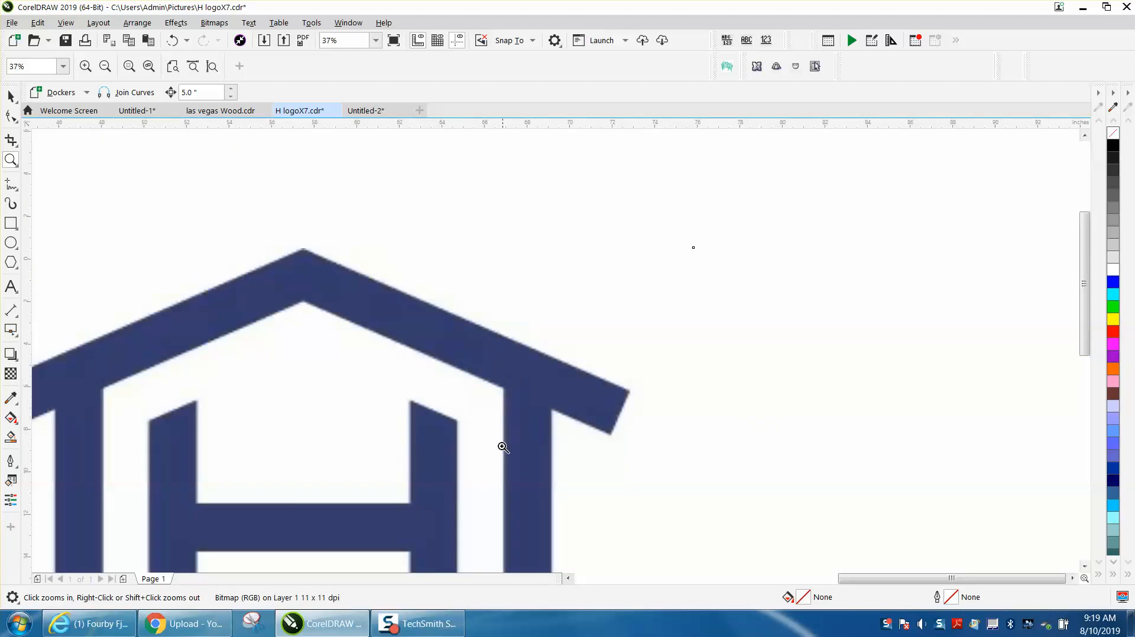
left_click(13, 311)
left_click(52, 317)
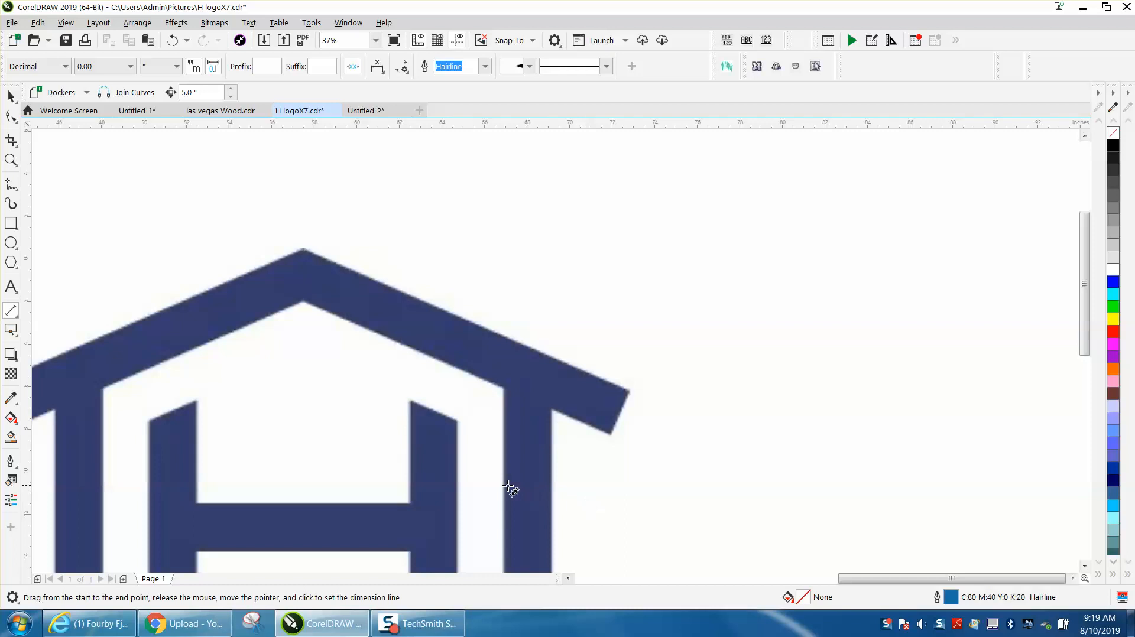
left_click_drag(503, 484, 549, 484)
left_click(551, 312)
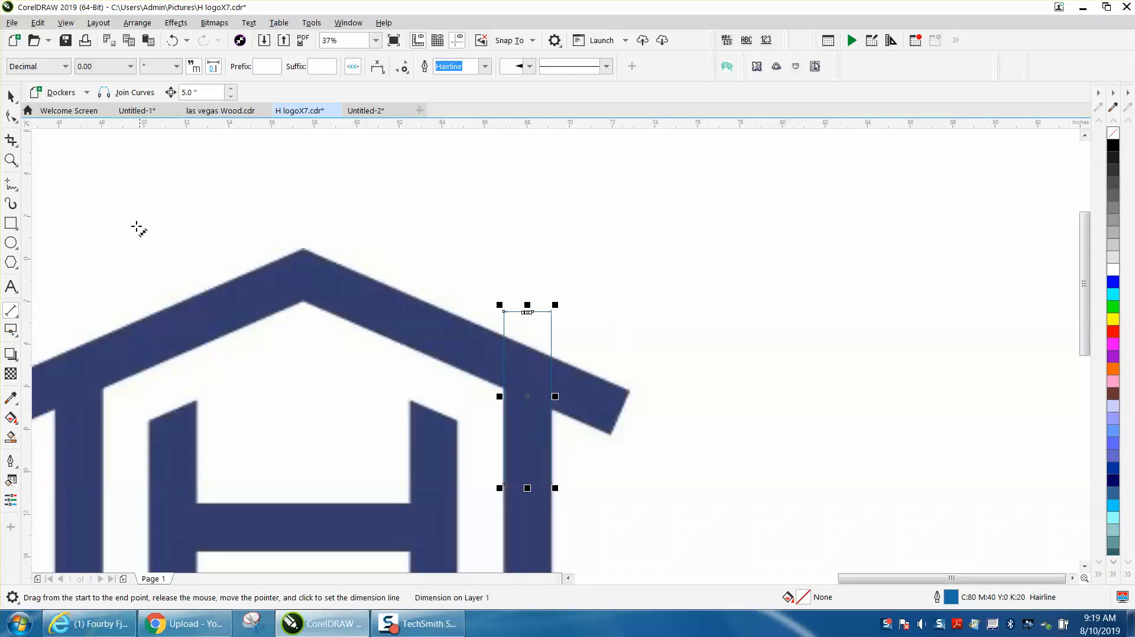
Read the right wall's dimension value up close and remove the dimension.
left_click(10, 160)
left_click_drag(537, 330, 555, 333)
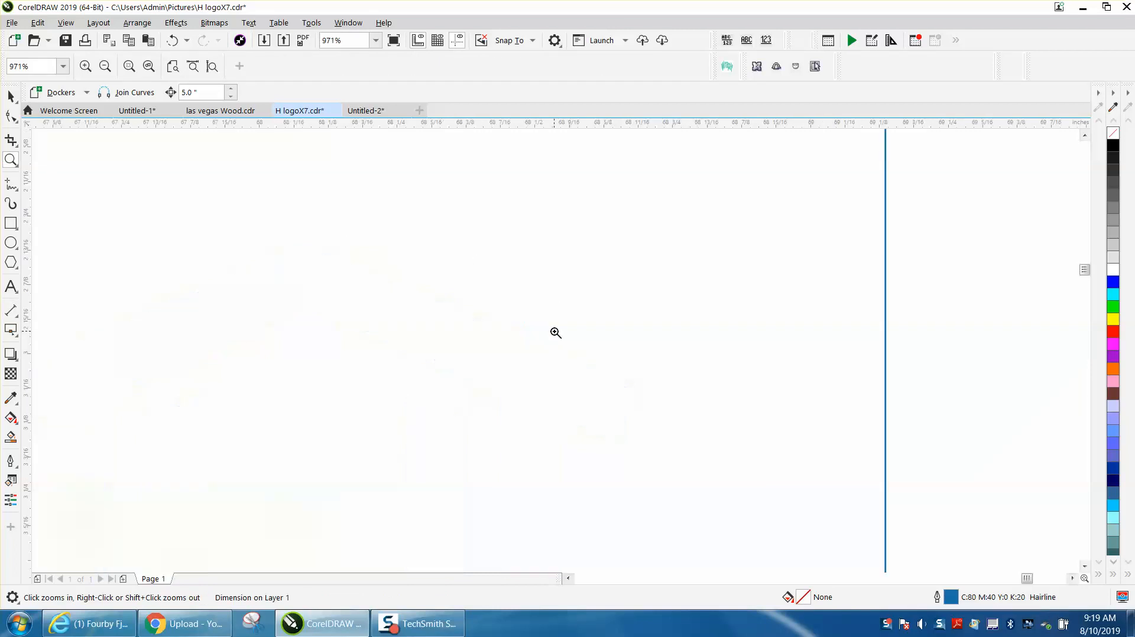
scroll(556, 333, "down", 3)
left_click_drag(455, 259, 541, 296)
scroll(529, 295, "down", 3)
scroll(529, 295, "down", 6)
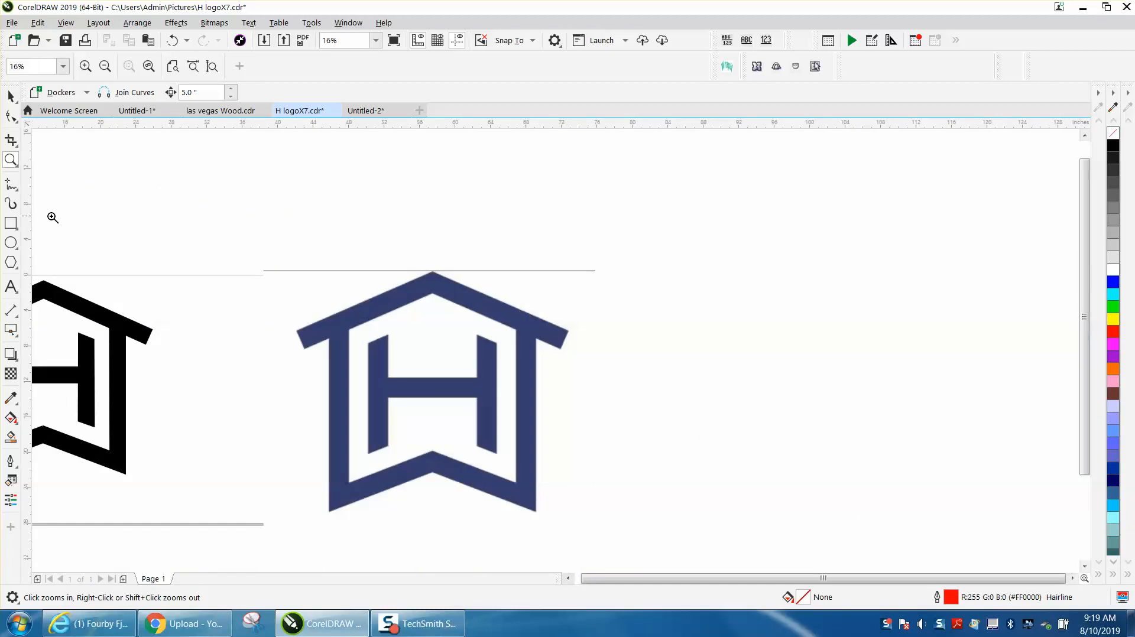
Draw a tall narrow rectangle beside the blue emblem and set its width to 2.22 inches with proportions locked.
left_click(11, 222)
left_click_drag(681, 232, 705, 488)
left_click(142, 62)
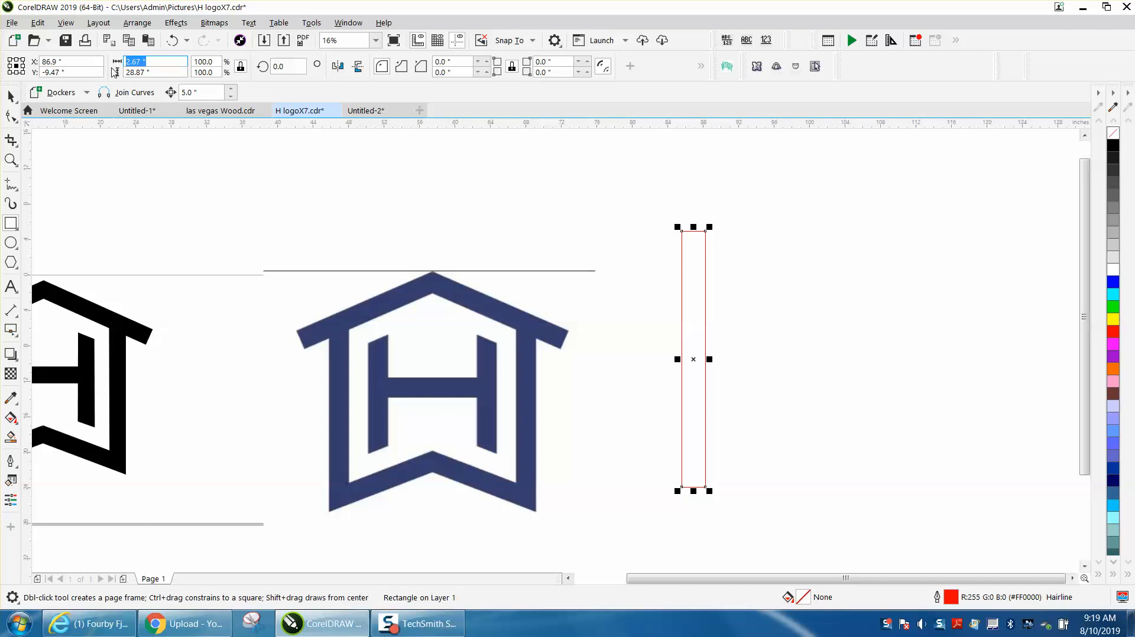
type("2.")
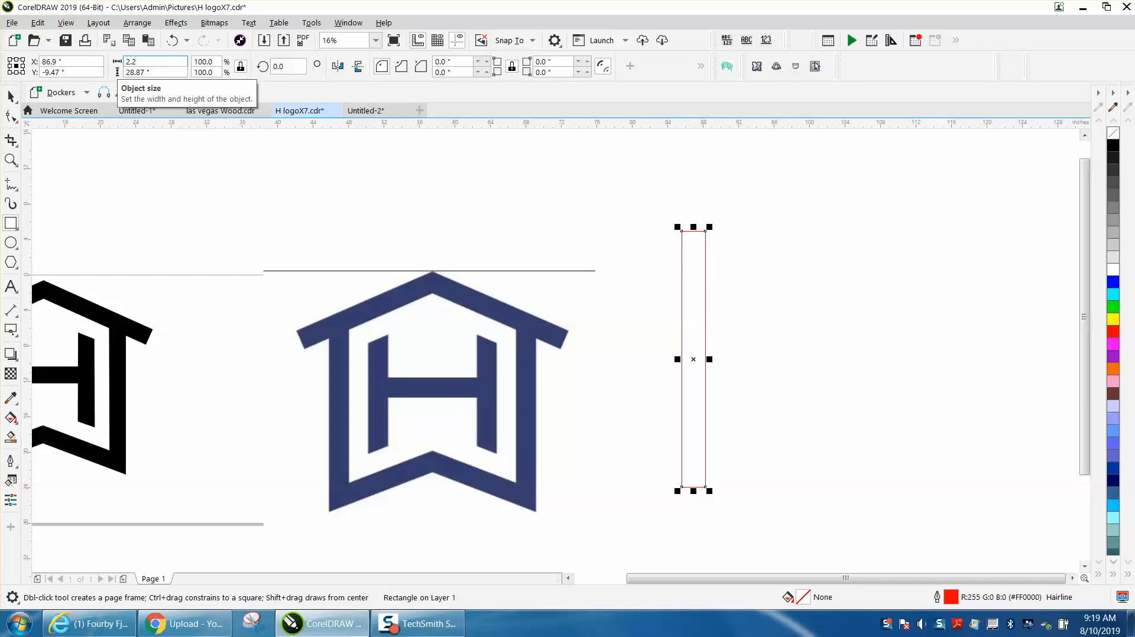
type("22")
key("Return")
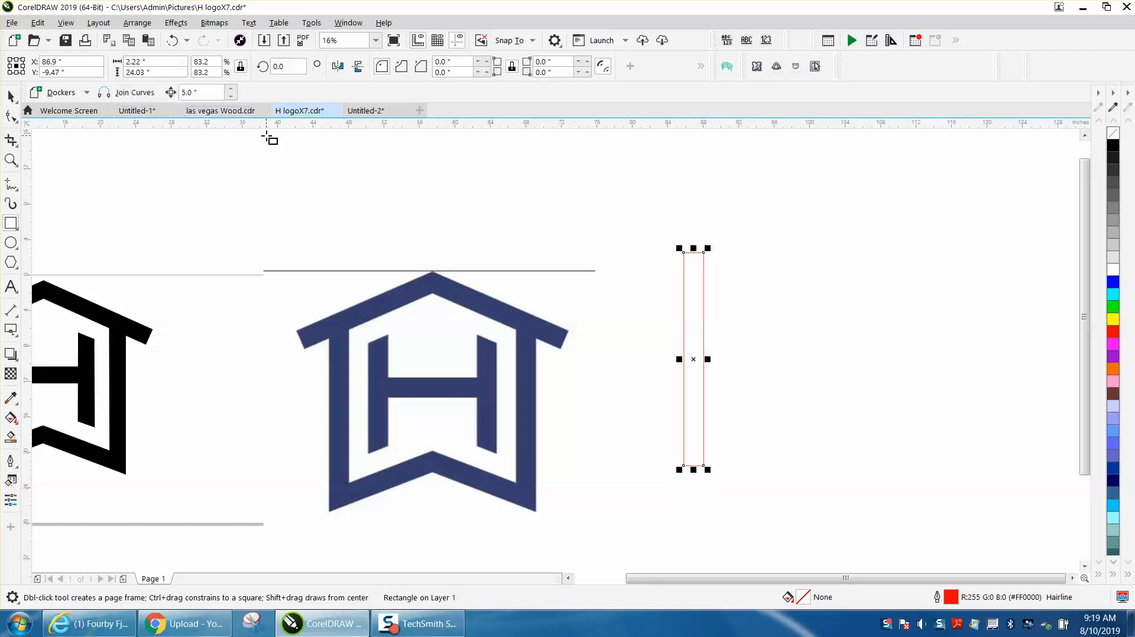
Make four evenly spaced copies of the narrow rectangle in a row, about 6.3 inches apart.
left_click_drag(693, 359, 750, 360)
key("ctrl+r")
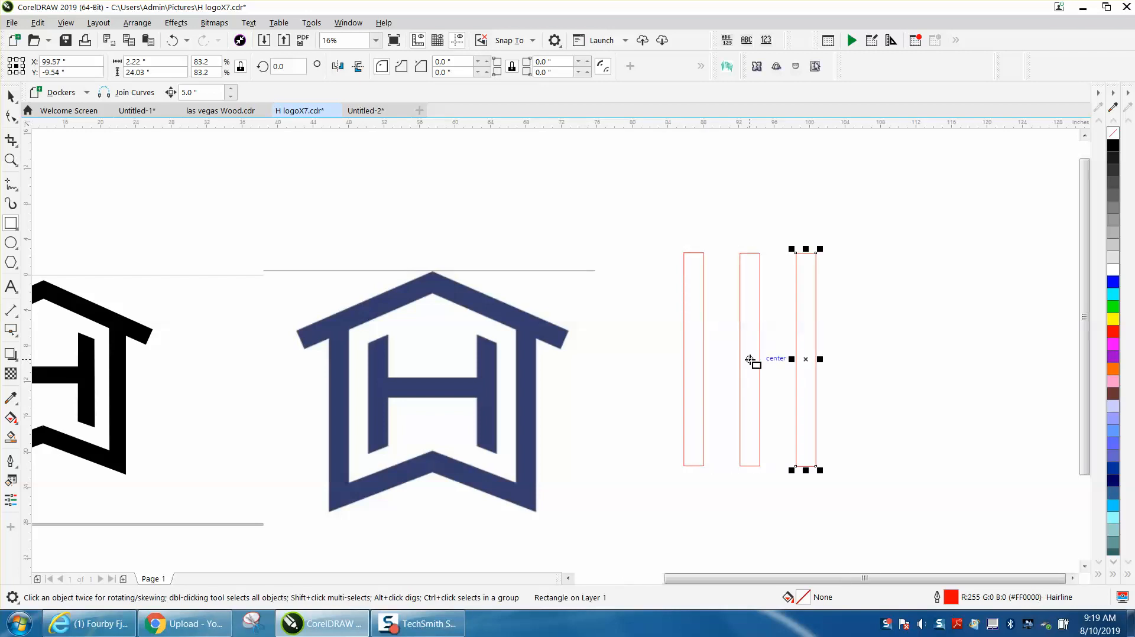
key("ctrl+r")
key("ctrl+r")
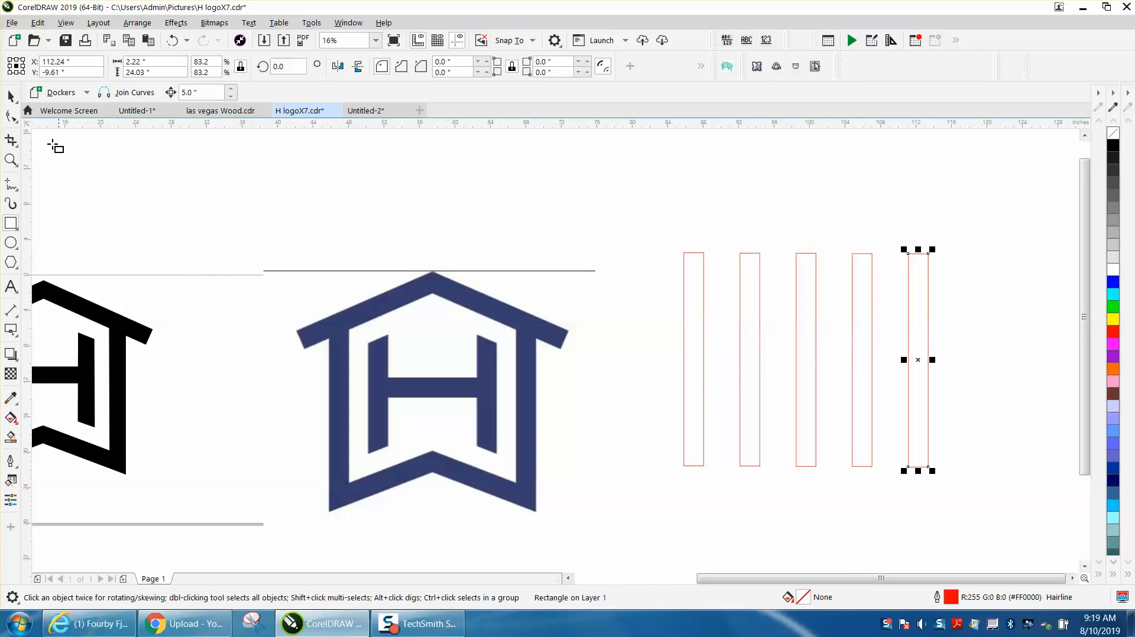
Move the original narrow rectangle over the right wall of the blue house, aligned with the wall's edges.
left_click(11, 95)
left_click(704, 345)
left_click(703, 338)
left_click_drag(693, 358, 527, 407)
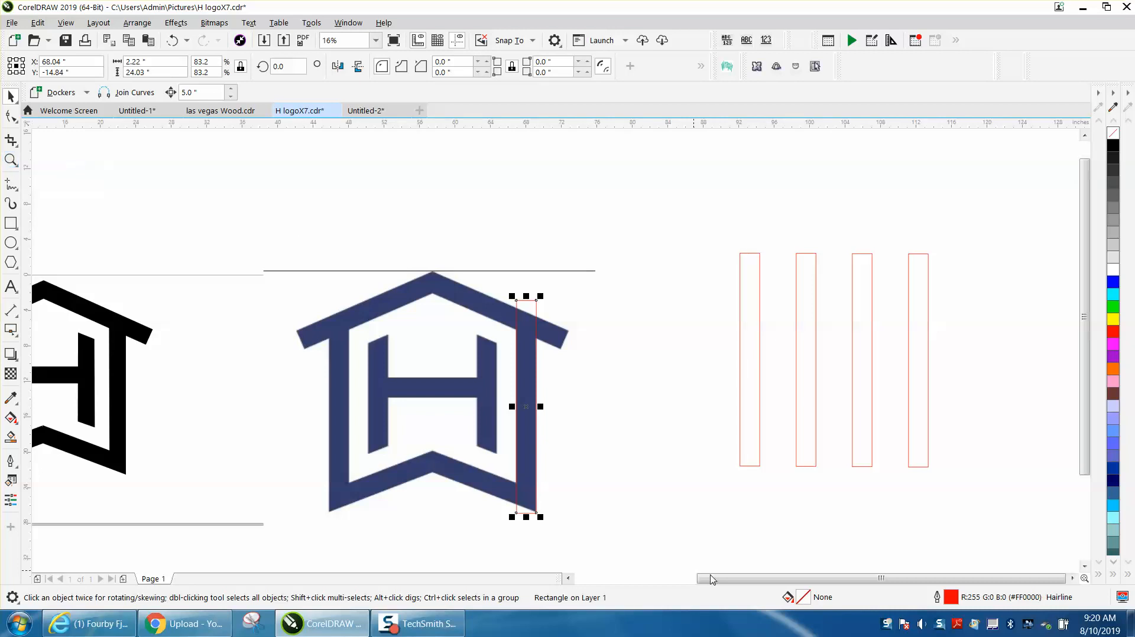
Convert the right wall's rectangle to curves and raise its two lower nodes onto the wall's slanted bottom edge.
left_click(10, 159)
left_click_drag(384, 258, 696, 536)
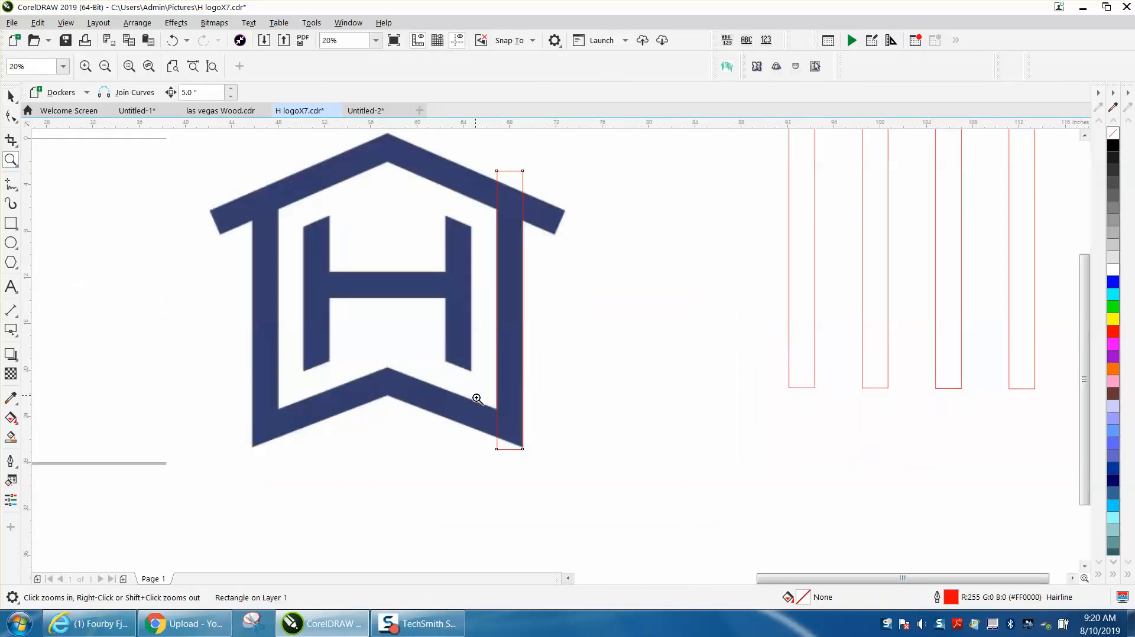
left_click_drag(477, 399, 628, 507)
right_click(522, 449)
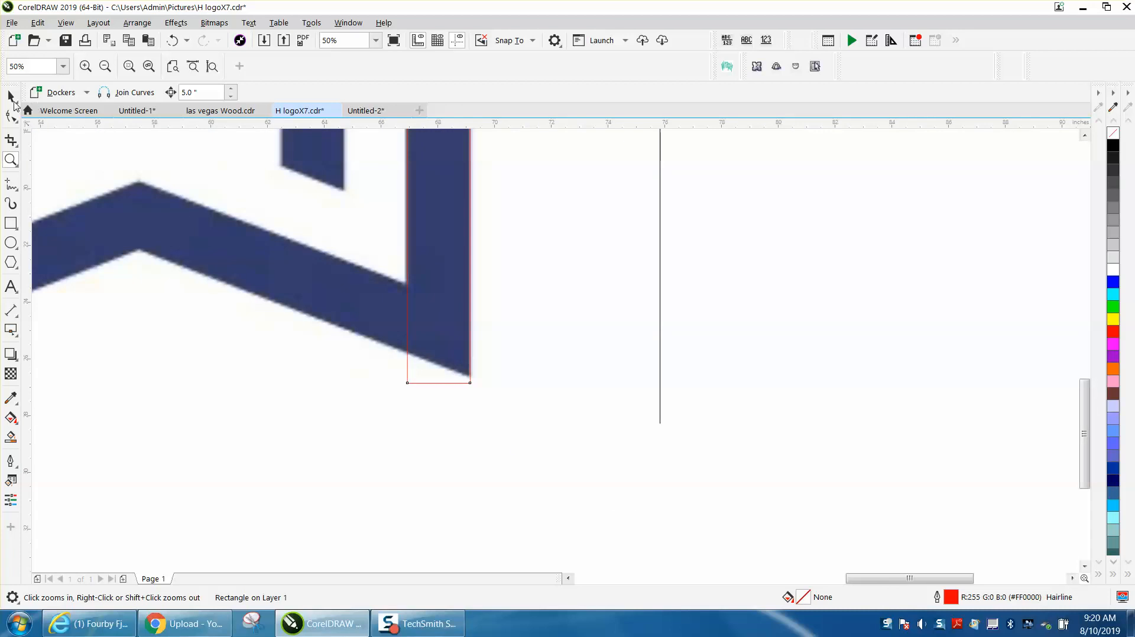
key("space")
left_click(138, 23)
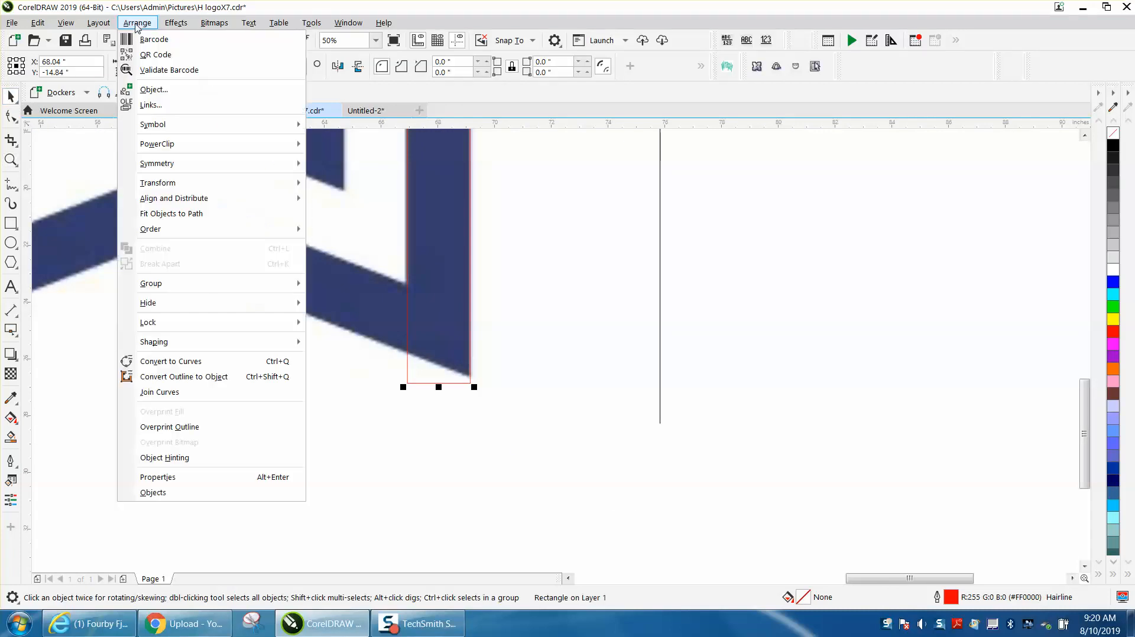
left_click(195, 362)
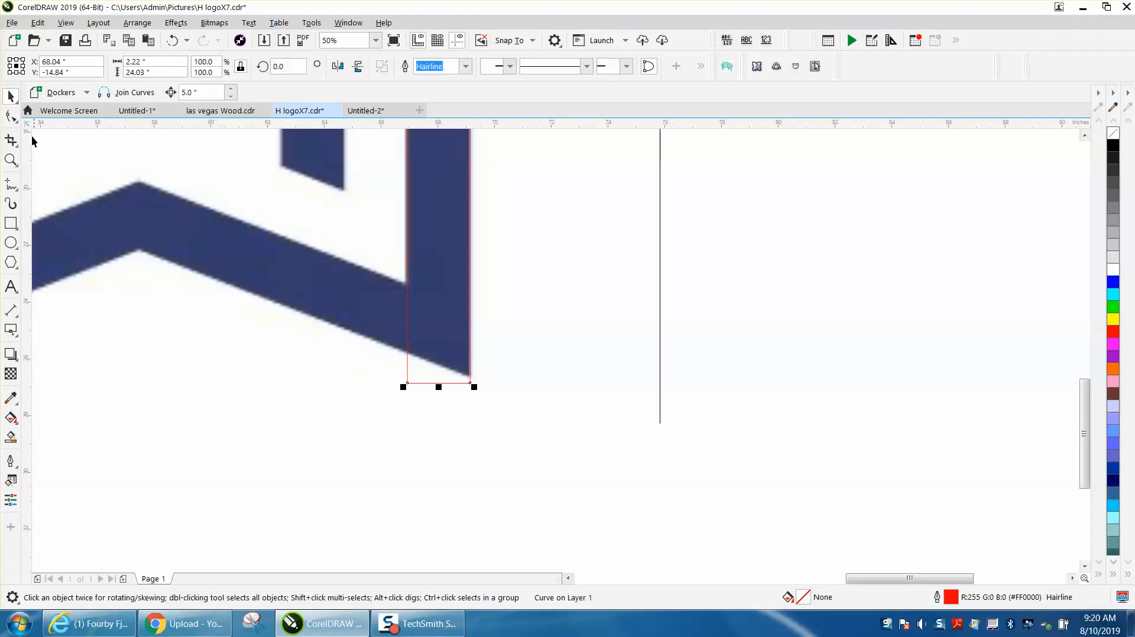
left_click(11, 116)
left_click_drag(408, 384, 407, 357)
left_click_drag(471, 385, 472, 379)
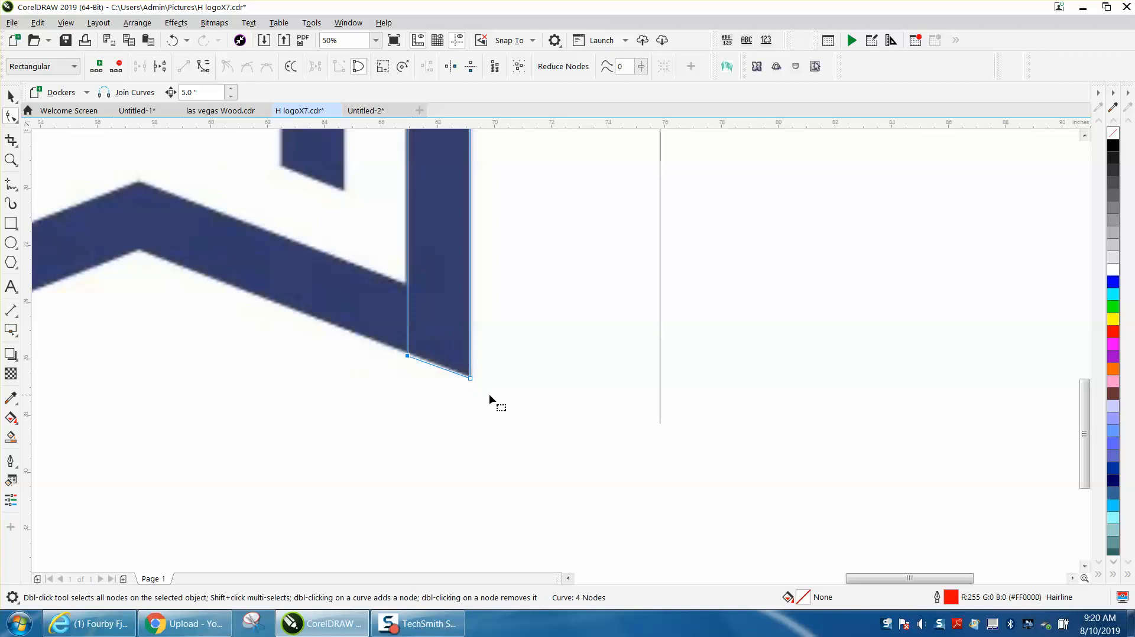
Place a horizontally mirrored copy of the right wall shape over the left wall of the blue house.
scroll(492, 394, "down", 4)
left_click(10, 96)
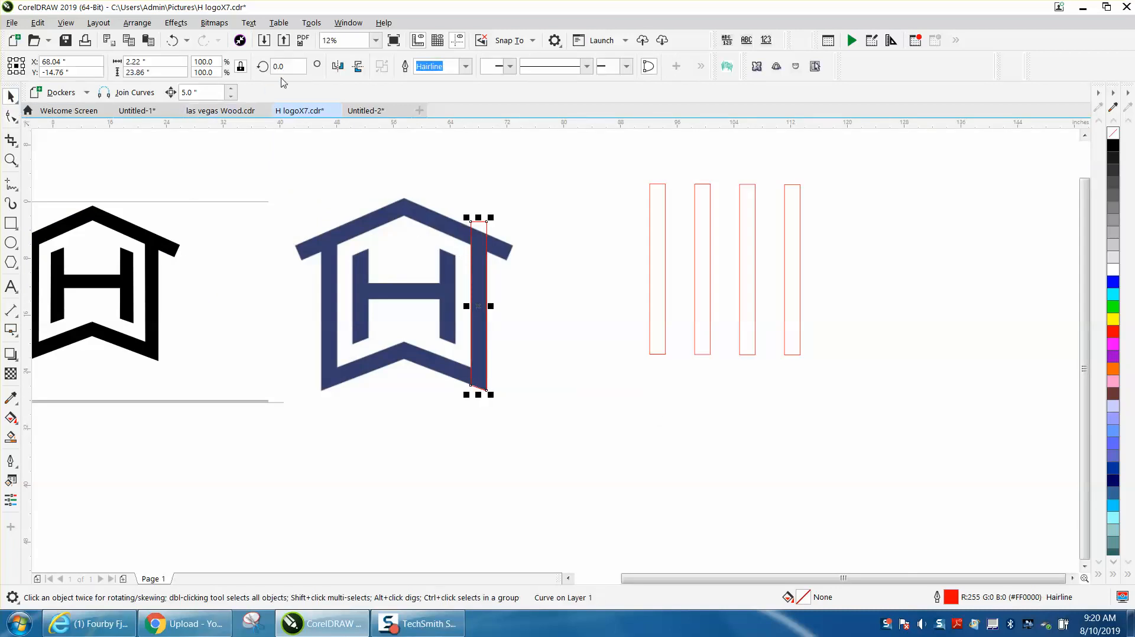
left_click(336, 66)
left_click_drag(480, 305, 328, 278)
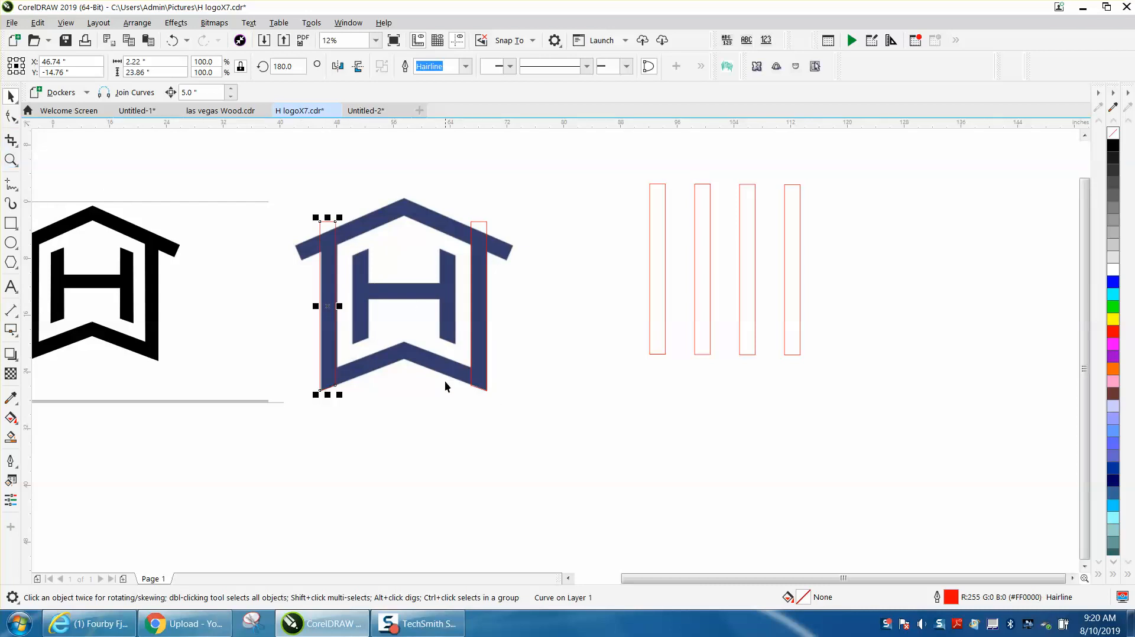
Set a very fine nudge distance and nudge the left wall shape right to X about 46.88 inches, matching the bitmap's edges.
left_click(11, 159)
left_click_drag(238, 286, 547, 464)
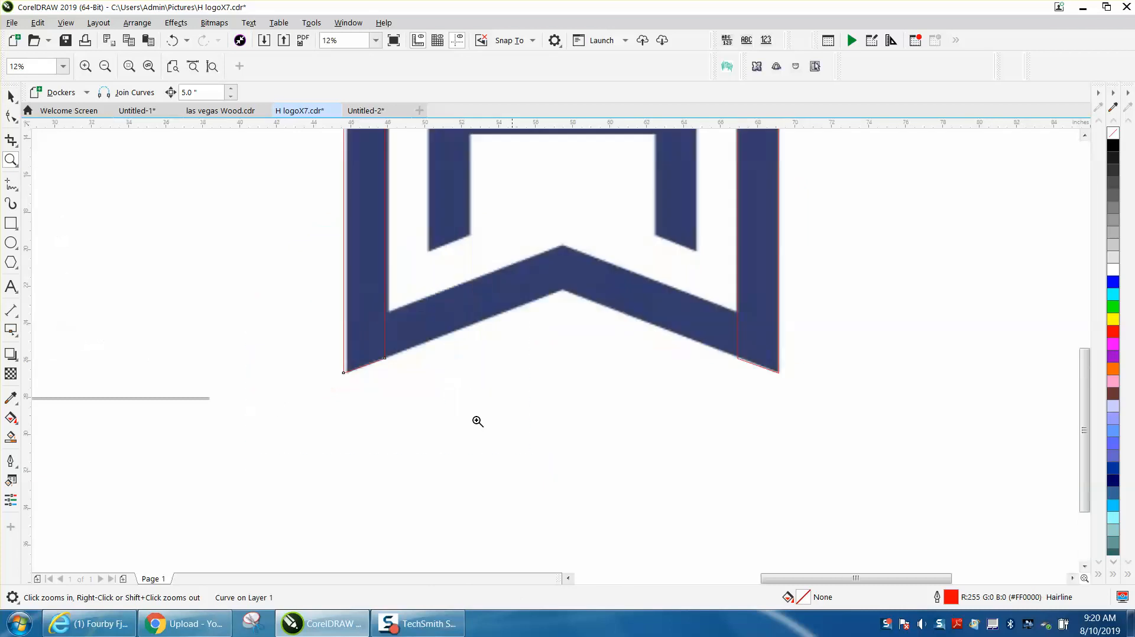
left_click(10, 96)
left_click(182, 182)
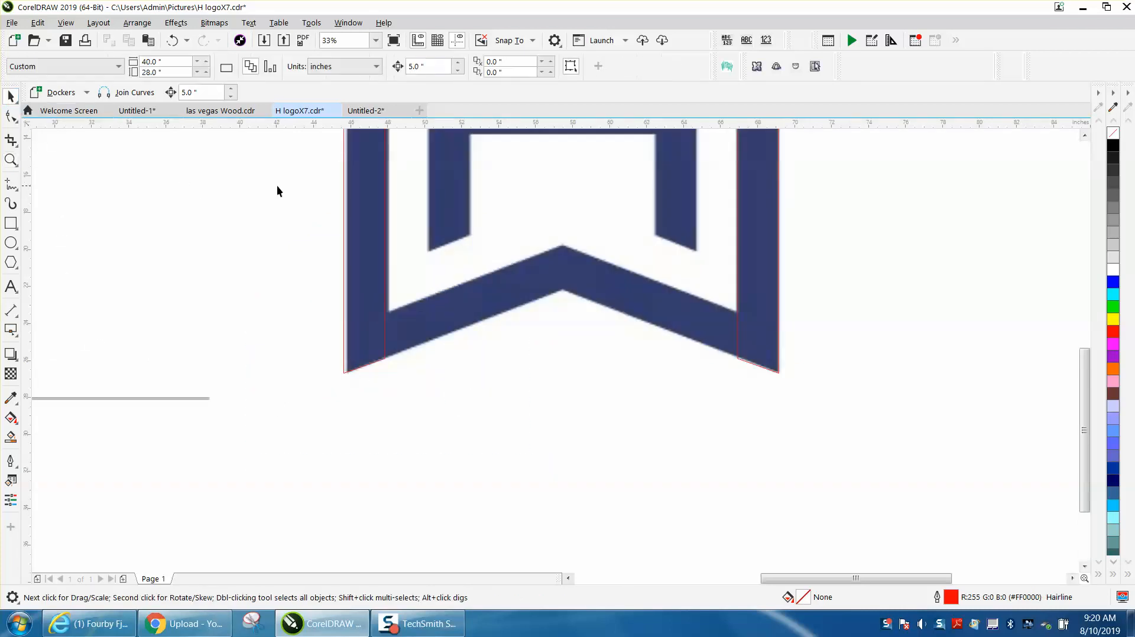
type(".0")
left_click(349, 357)
key("Right")
key("Right")
key("Right")
key("Right")
key("Right")
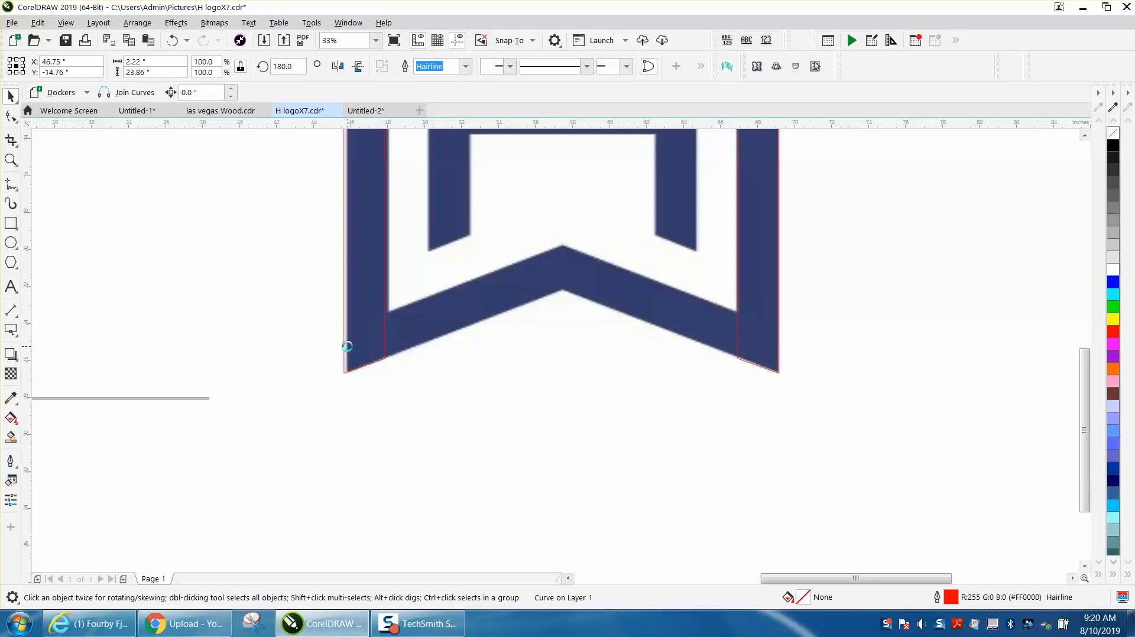
key("Right")
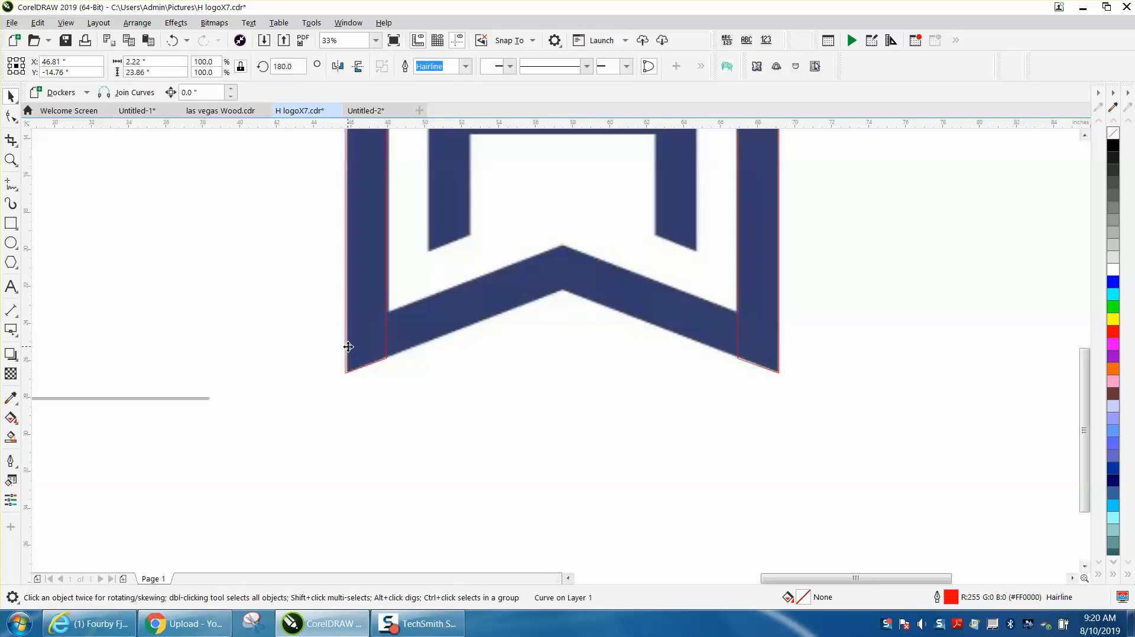
key("Right")
key("Right")
key("Right")
key("Right")
key("Right")
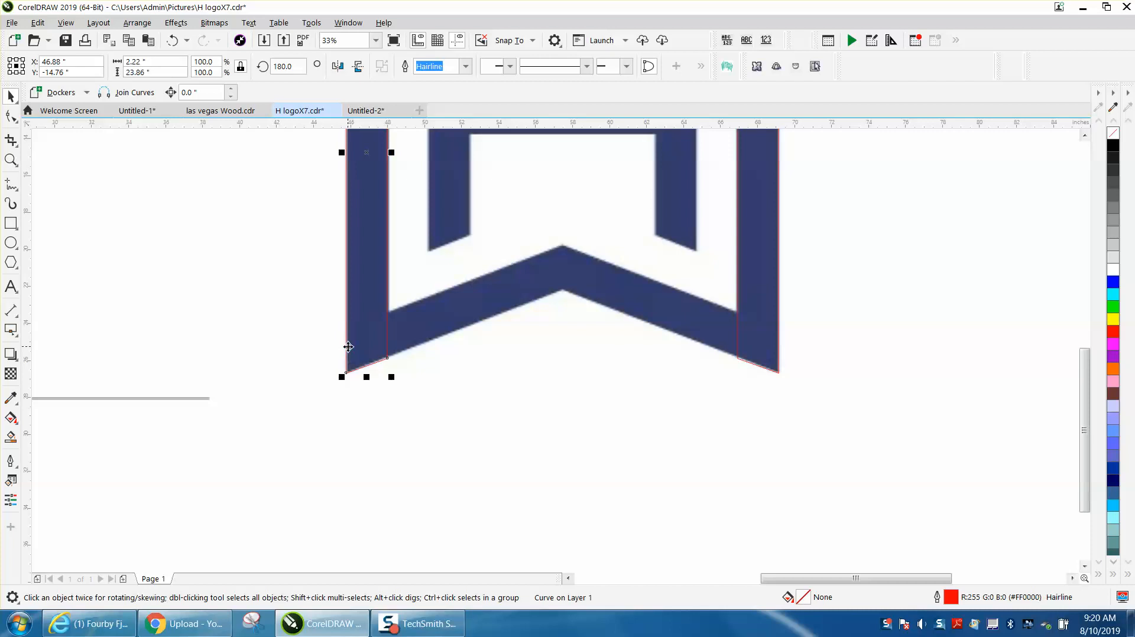
Rotate one of the spare rectangles to about 61.98° and lay it roughly over the right slope of the blue roof.
scroll(348, 345, "down", 5)
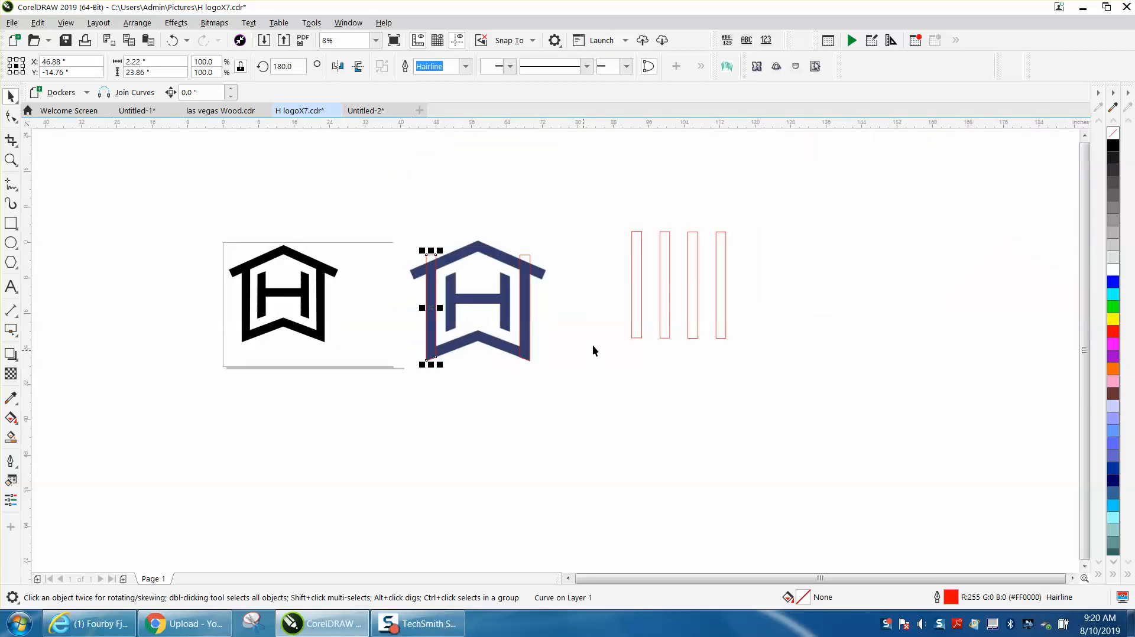
left_click_drag(639, 307, 566, 249)
left_click(562, 238)
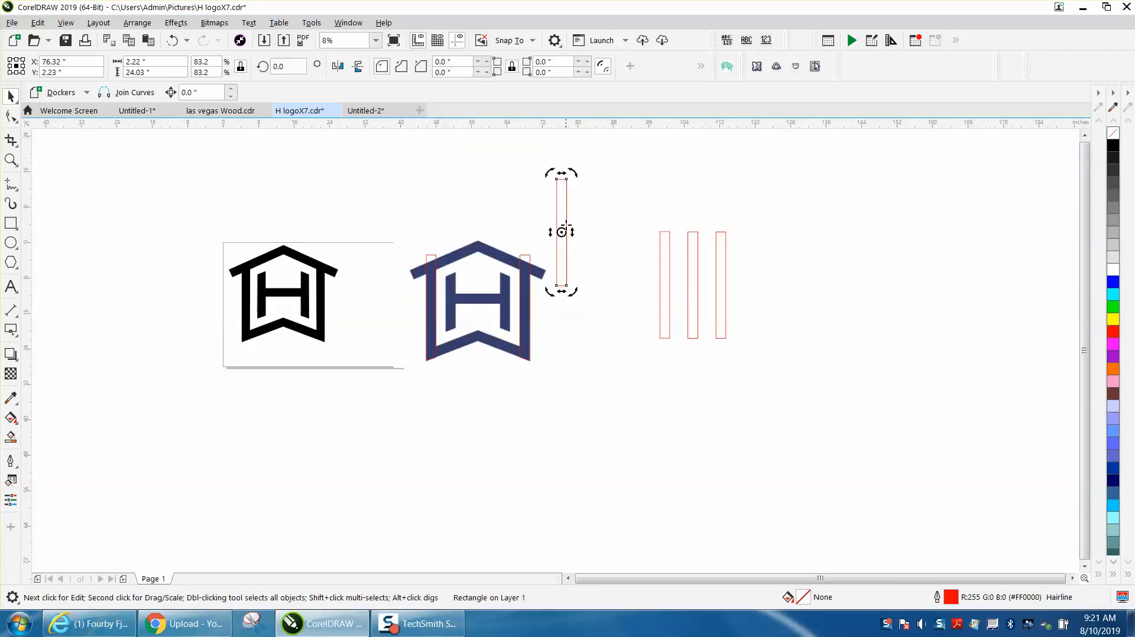
left_click_drag(570, 175, 524, 204)
left_click(560, 238)
left_click_drag(561, 238, 519, 267)
Shift the tilted rectangle so its upper corner sits exactly on the peak of the blue roof.
left_click(10, 160)
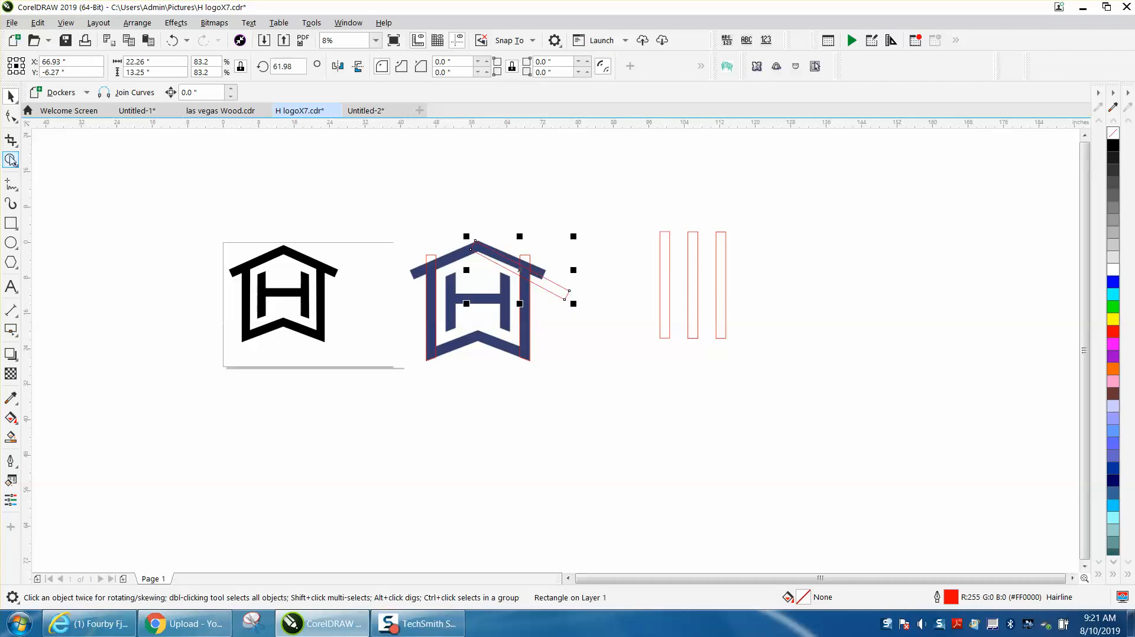
left_click_drag(452, 174, 771, 415)
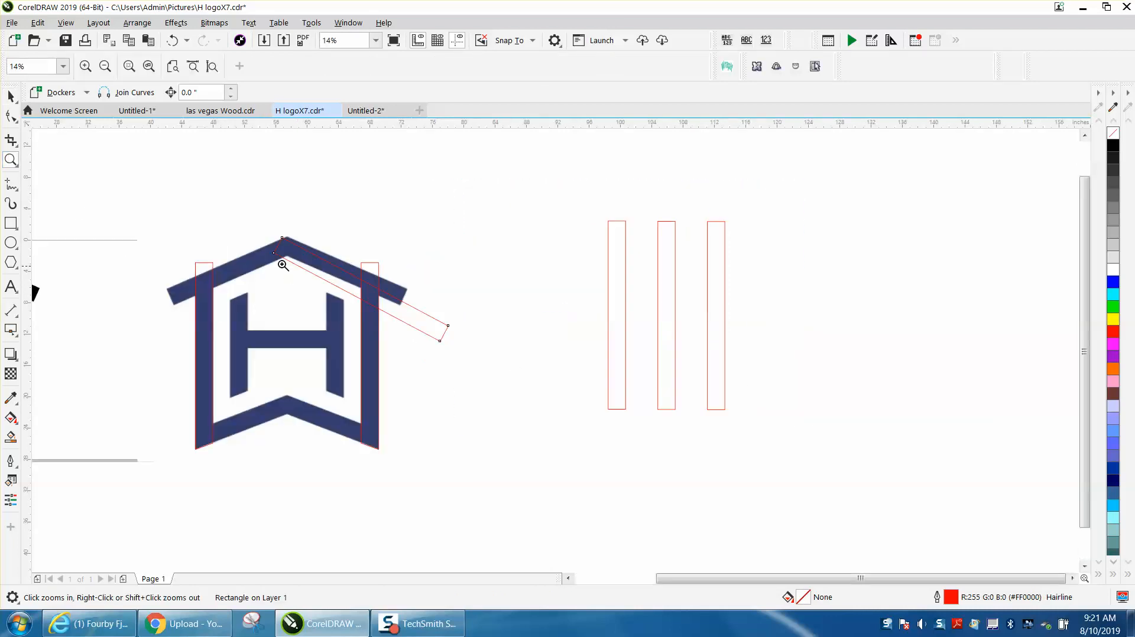
left_click(414, 315)
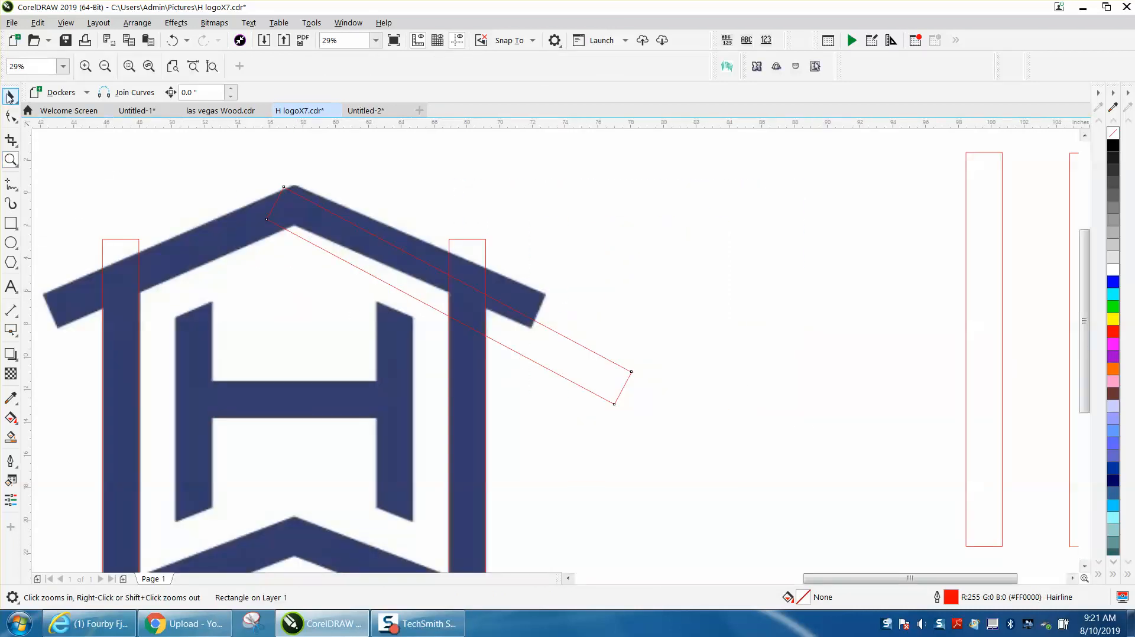
left_click(11, 95)
left_click_drag(285, 187, 293, 185)
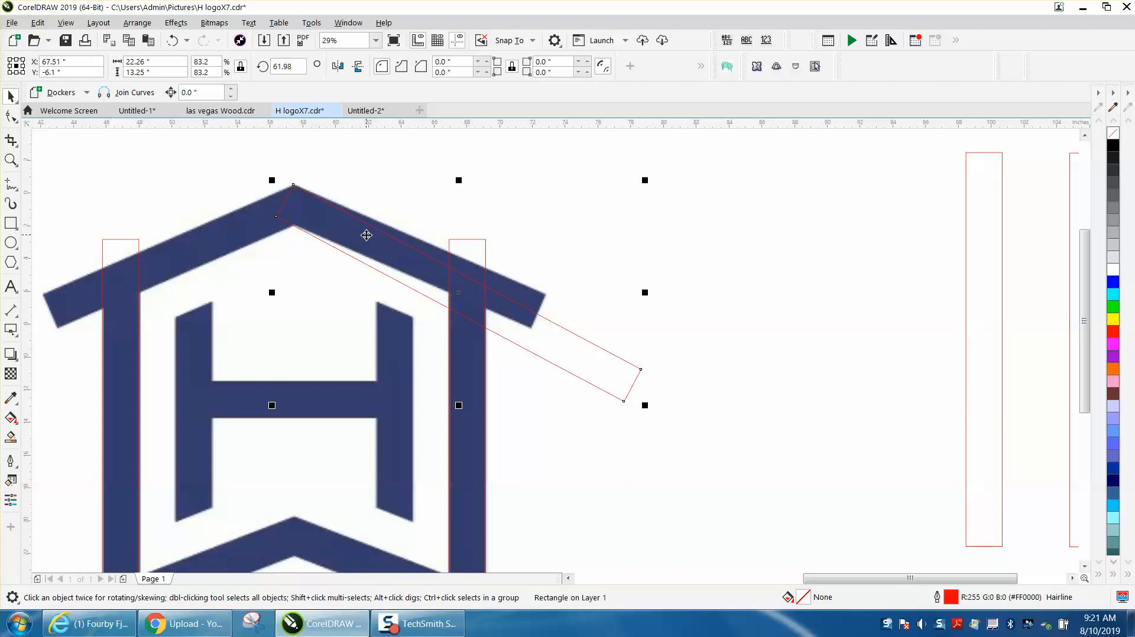
Set the tilted rectangle's rotation center on the roof peak and rotate it to about 66.33°, along the right slope's edges.
left_click(365, 233)
mouse_move(458, 293)
left_mouse_down()
mouse_move(322, 216)
mouse_move(293, 184)
left_mouse_up()
left_click_drag(644, 410, 663, 382)
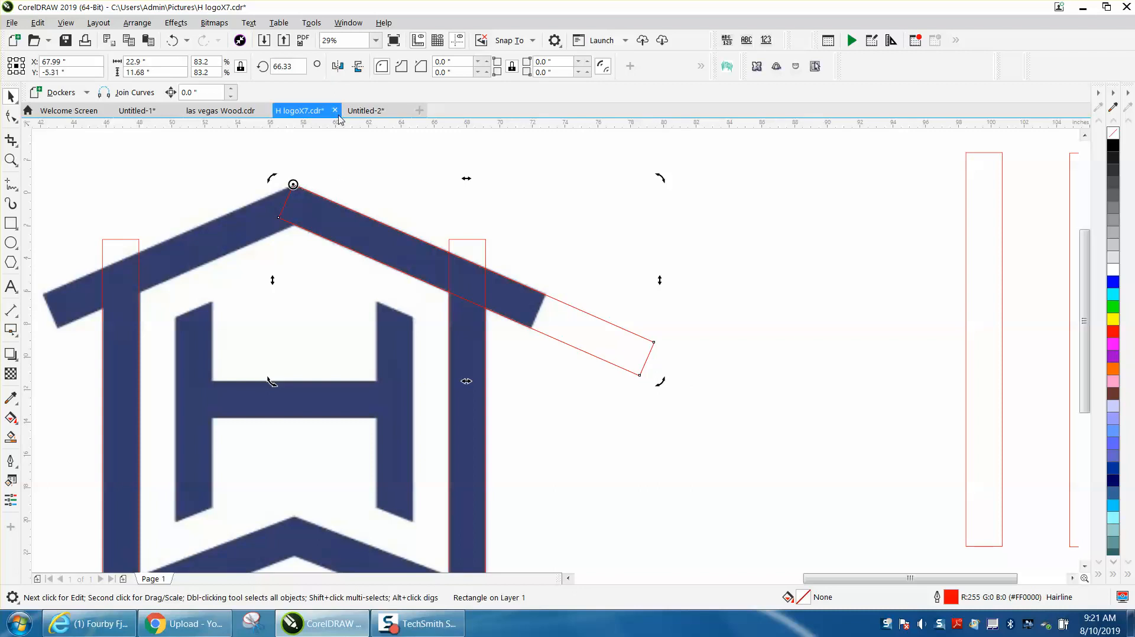
Place a horizontally mirrored copy of the right roof rectangle on the left slope, its upper corner on the roof peak.
left_click(337, 66)
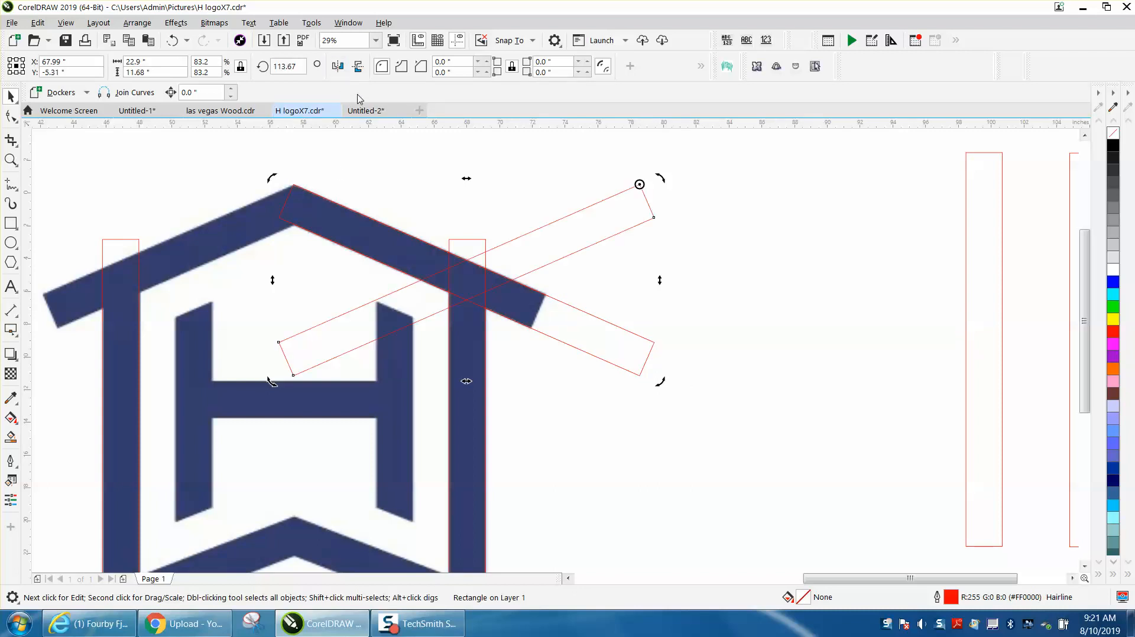
left_click(630, 257)
left_click(646, 196)
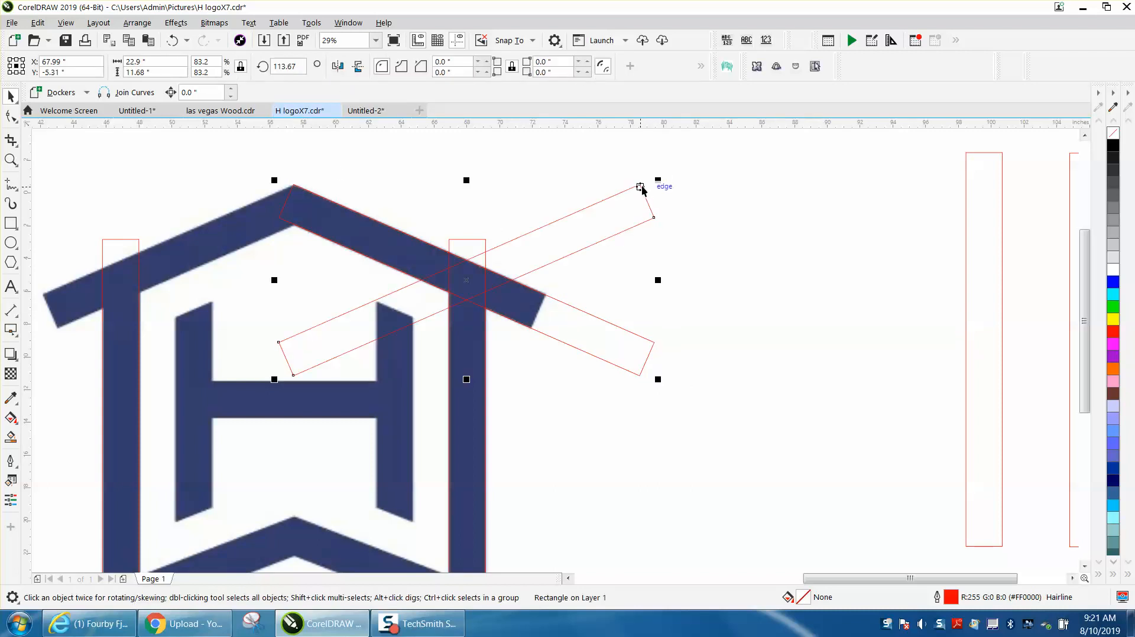
left_click_drag(639, 183, 293, 188)
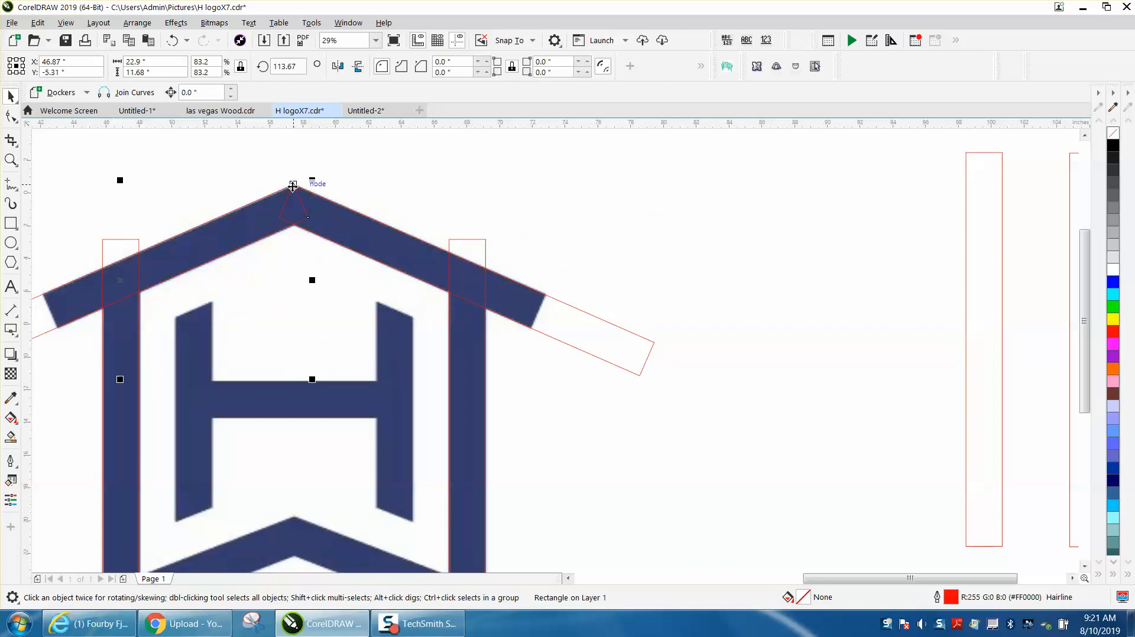
Move another spare rectangle near the house's lower right and rotate it to 66.33°, matching the right roof rectangle's angle.
scroll(604, 266, "down", 2)
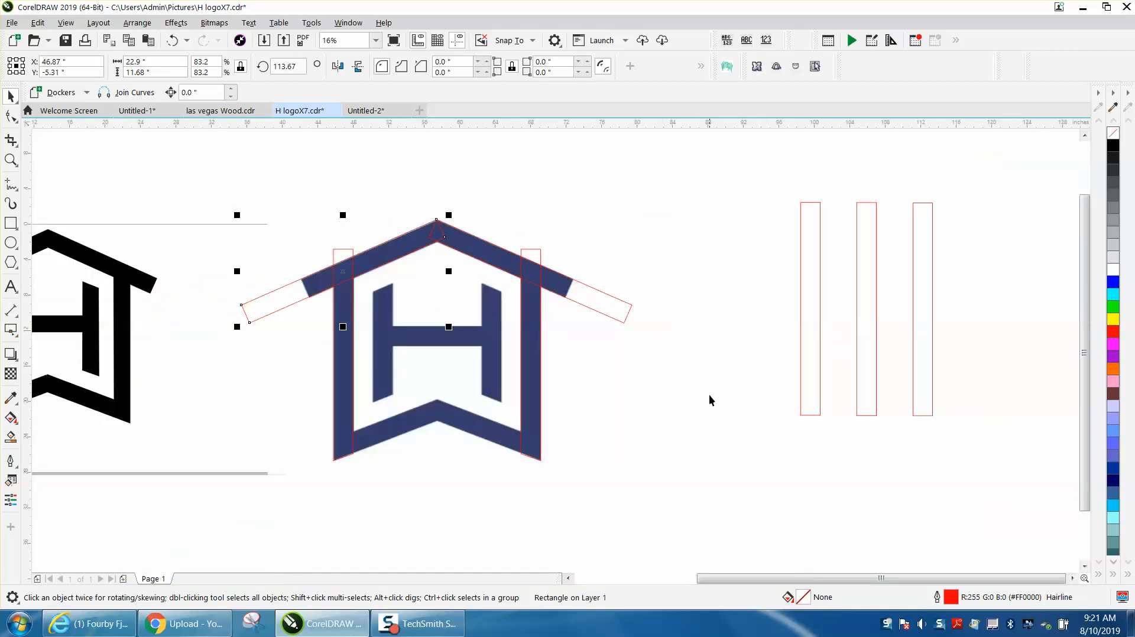
left_click_drag(803, 354, 610, 486)
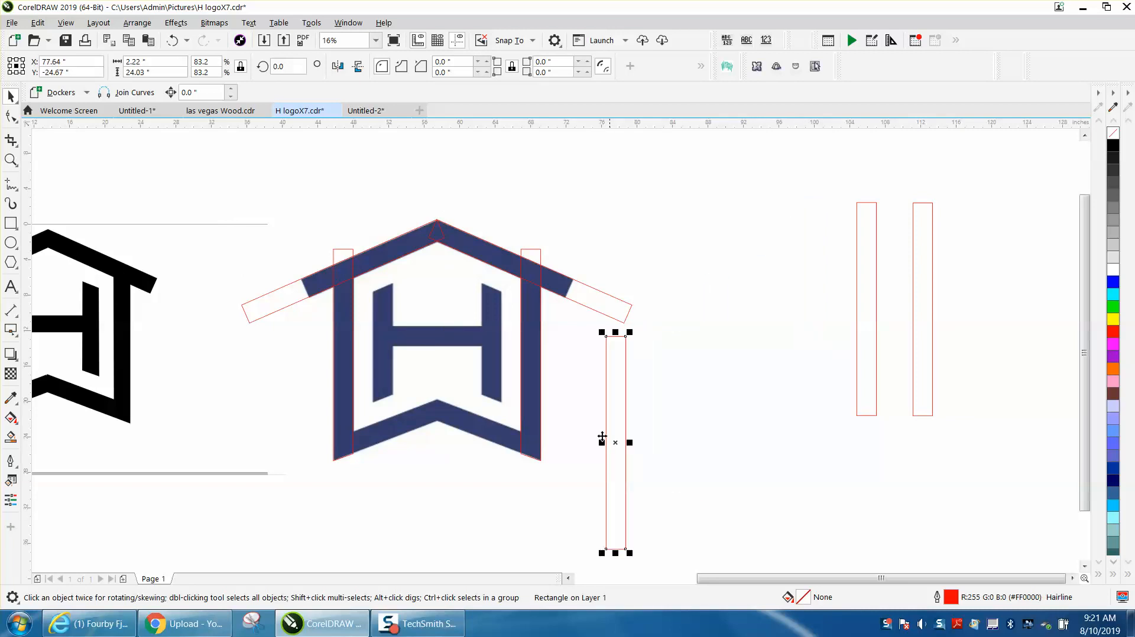
left_click(593, 312)
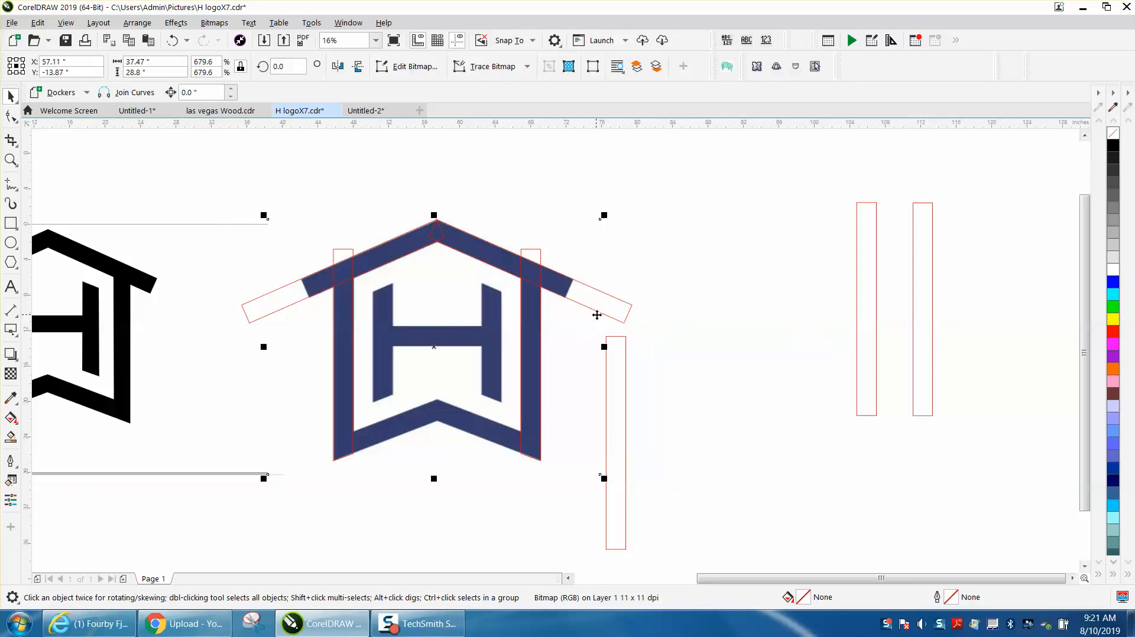
left_click(646, 297)
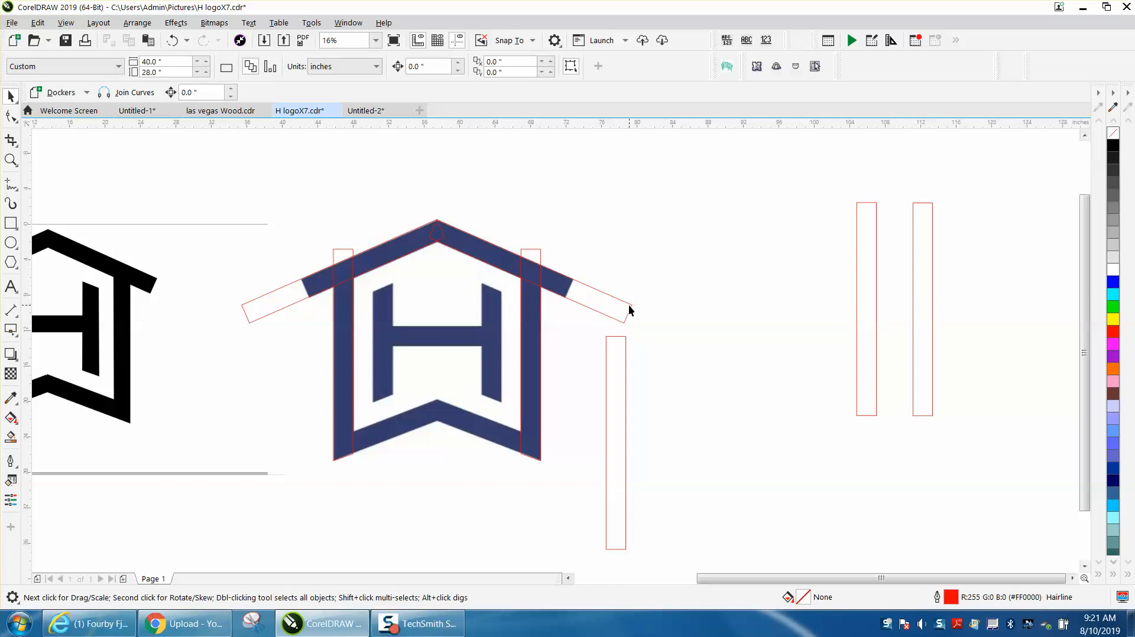
left_click(629, 311)
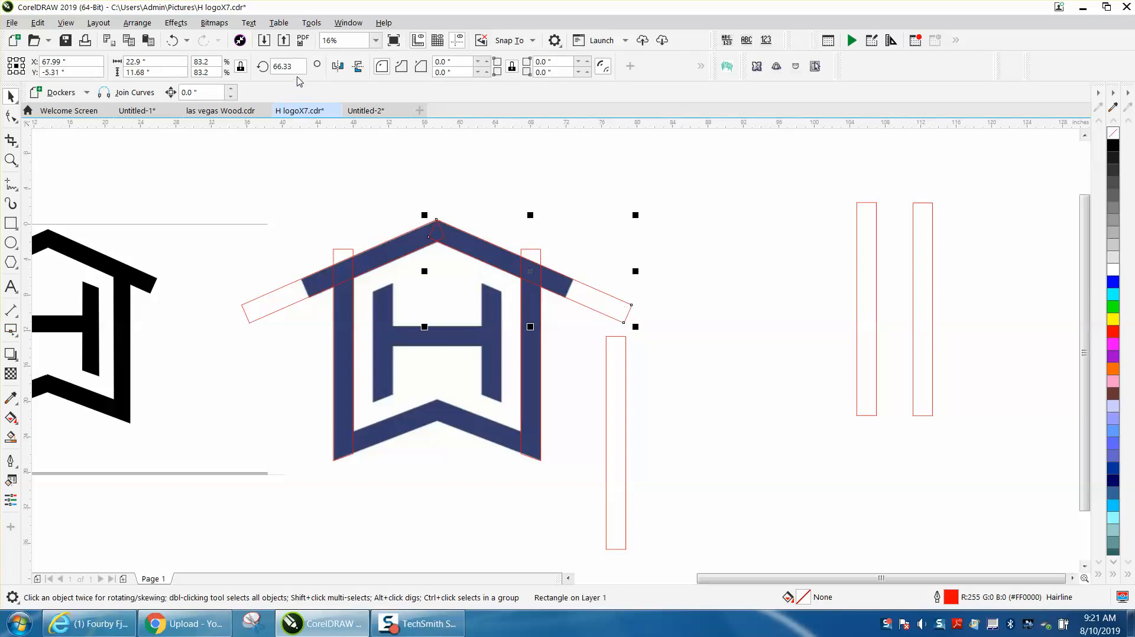
left_click(624, 402)
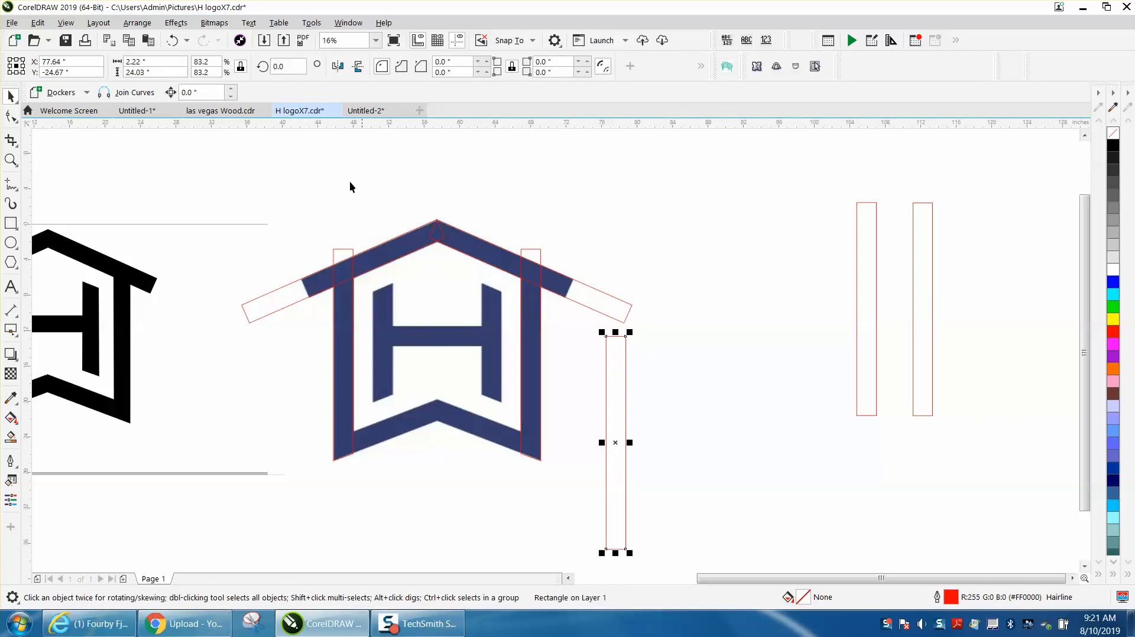
double_click(279, 66)
key("Return")
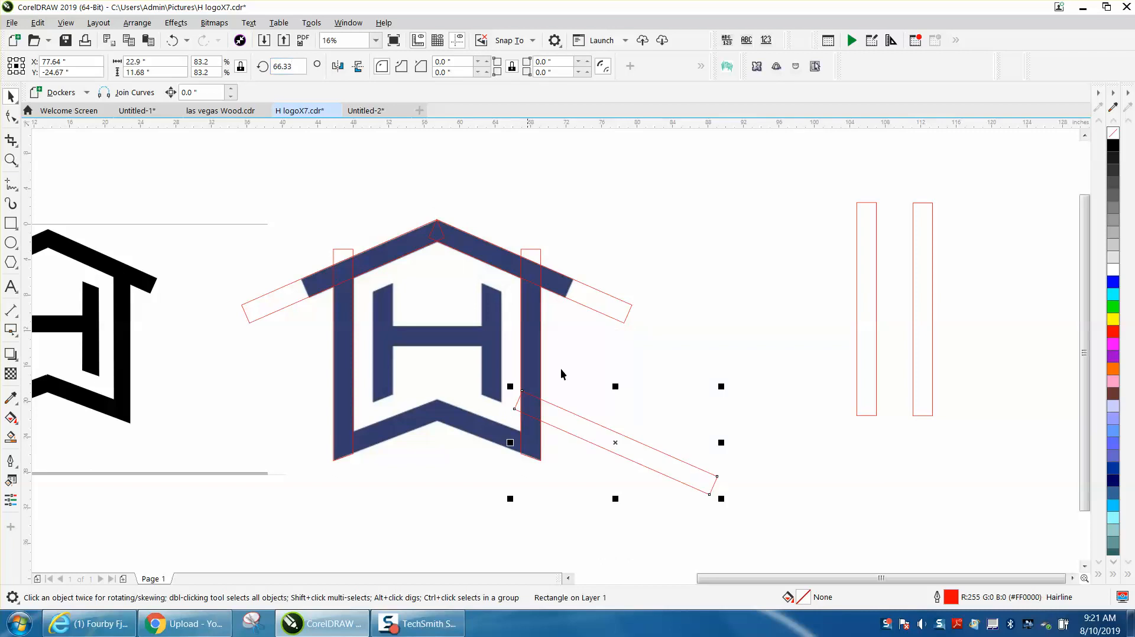
Move the newly tilted rectangle onto the right arm of the bottom chevron, with its upper corner on the chevron's peak.
left_click_drag(621, 444, 532, 449)
left_click(12, 160)
left_click_drag(342, 351, 786, 600)
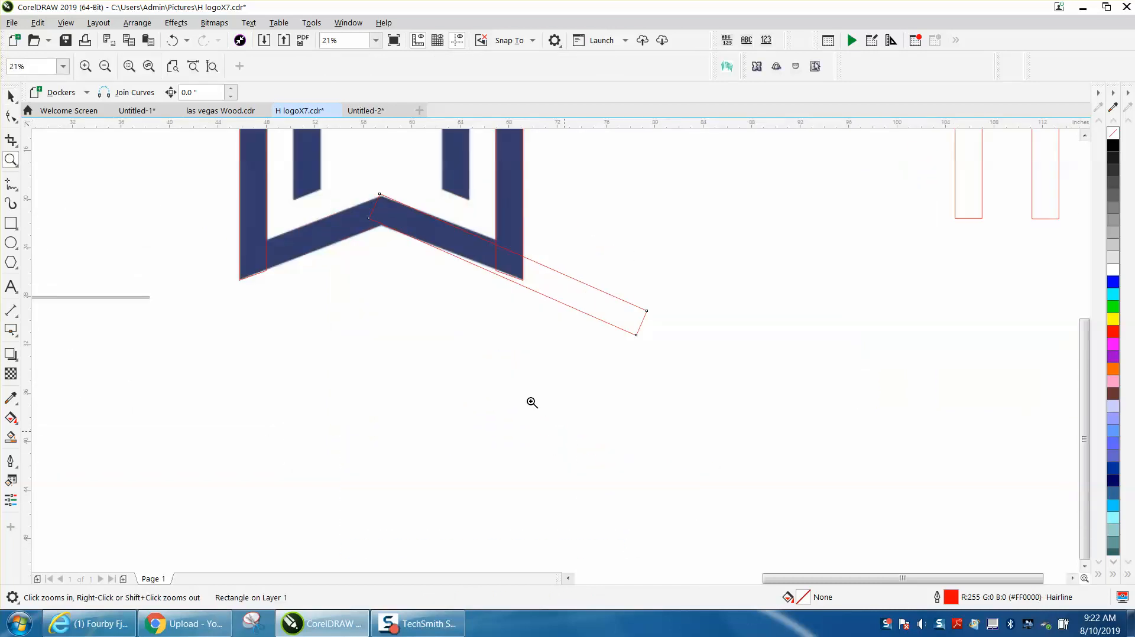
left_click_drag(332, 168, 894, 533)
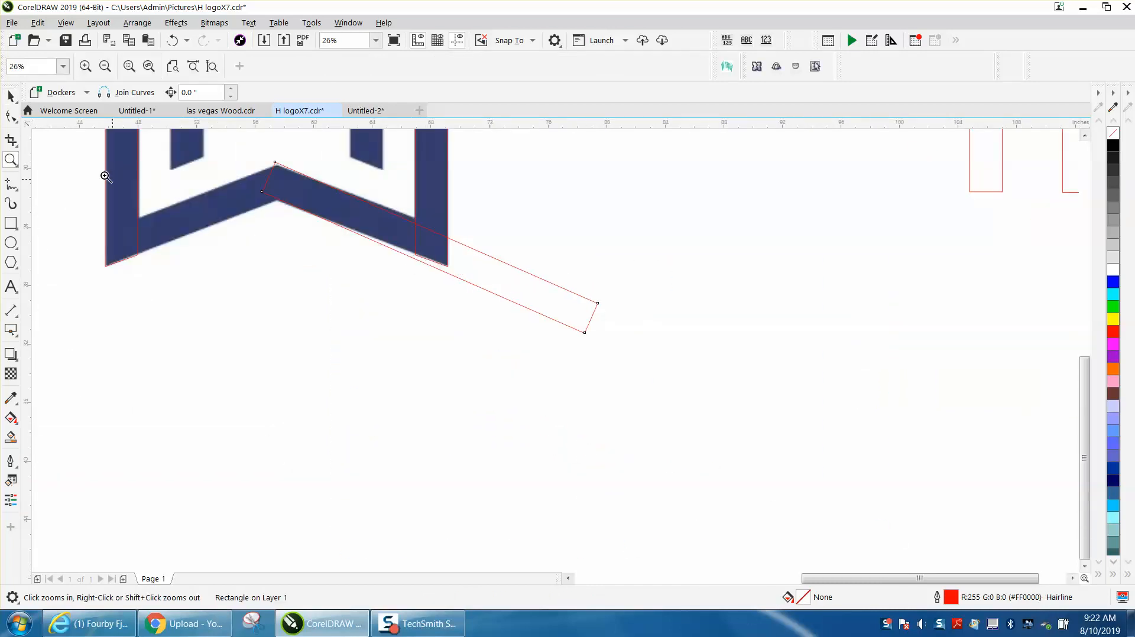
left_click_drag(188, 149, 577, 364)
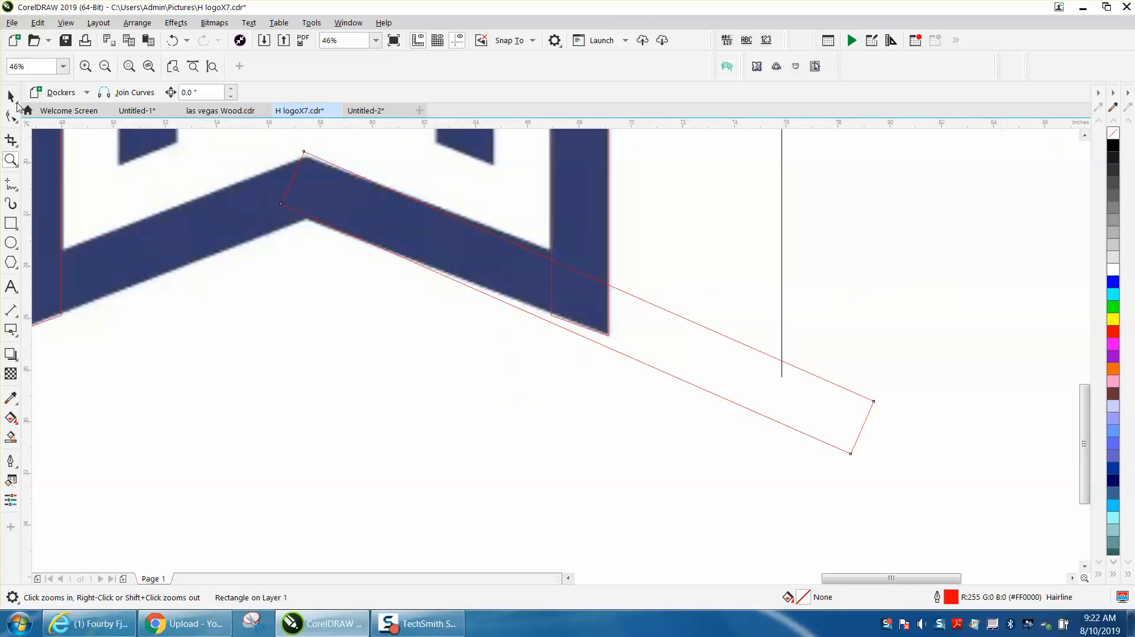
left_click(10, 98)
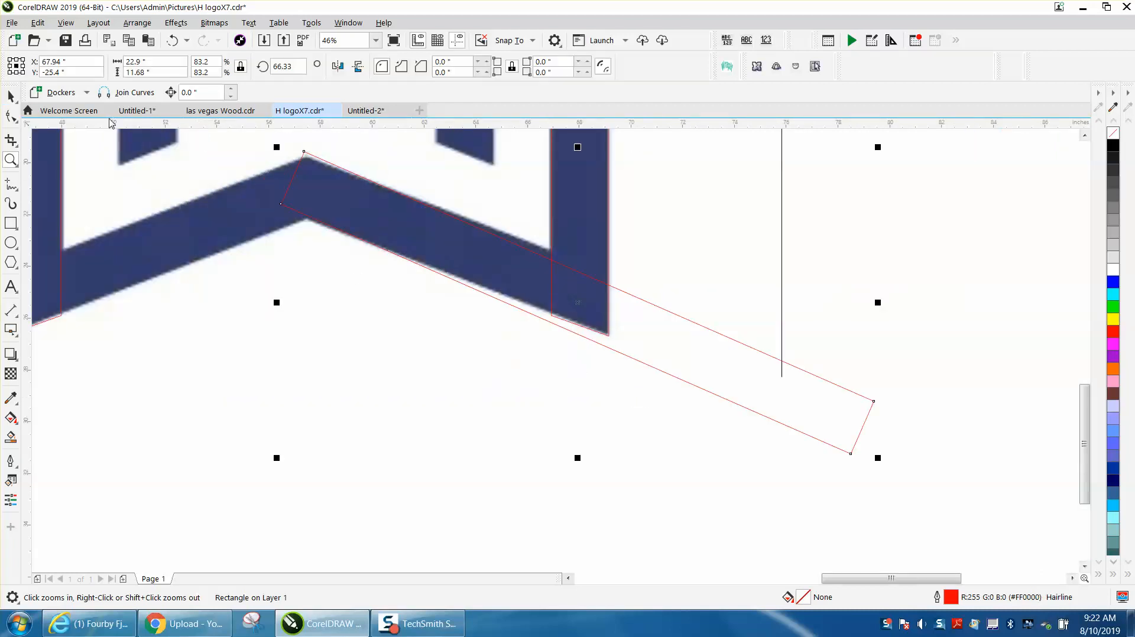
left_click_drag(308, 161, 313, 175)
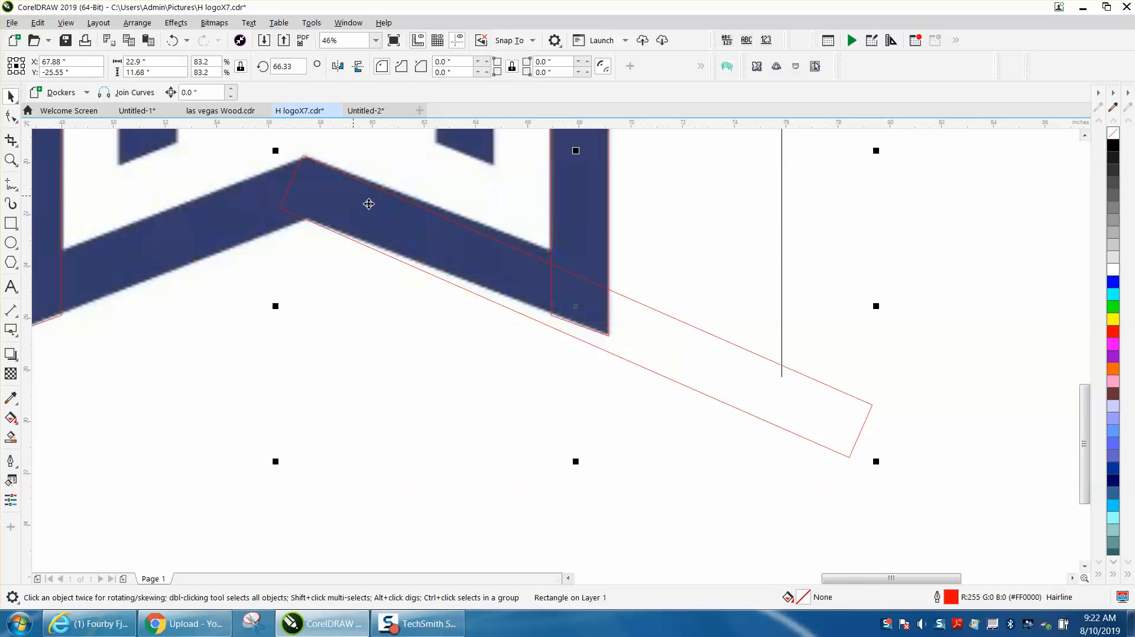
Set the rectangle's rotation center on the chevron's peak and rotate it to about 68.86°, along the right arm's edges.
left_click(541, 292)
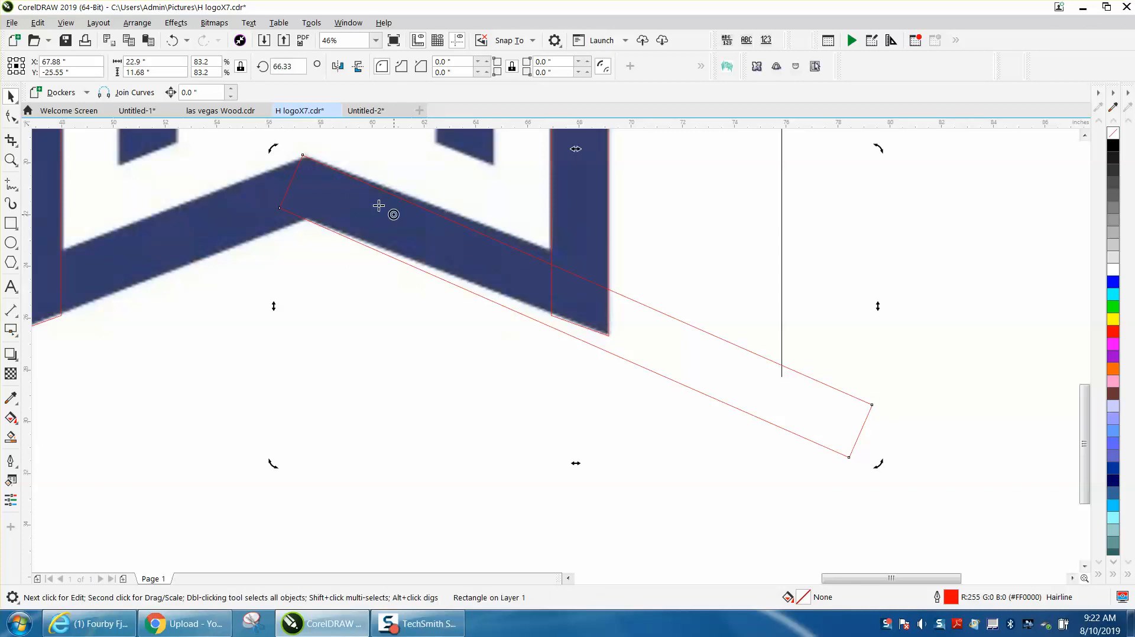
left_click_drag(305, 156, 305, 157)
left_click_drag(877, 467, 893, 442)
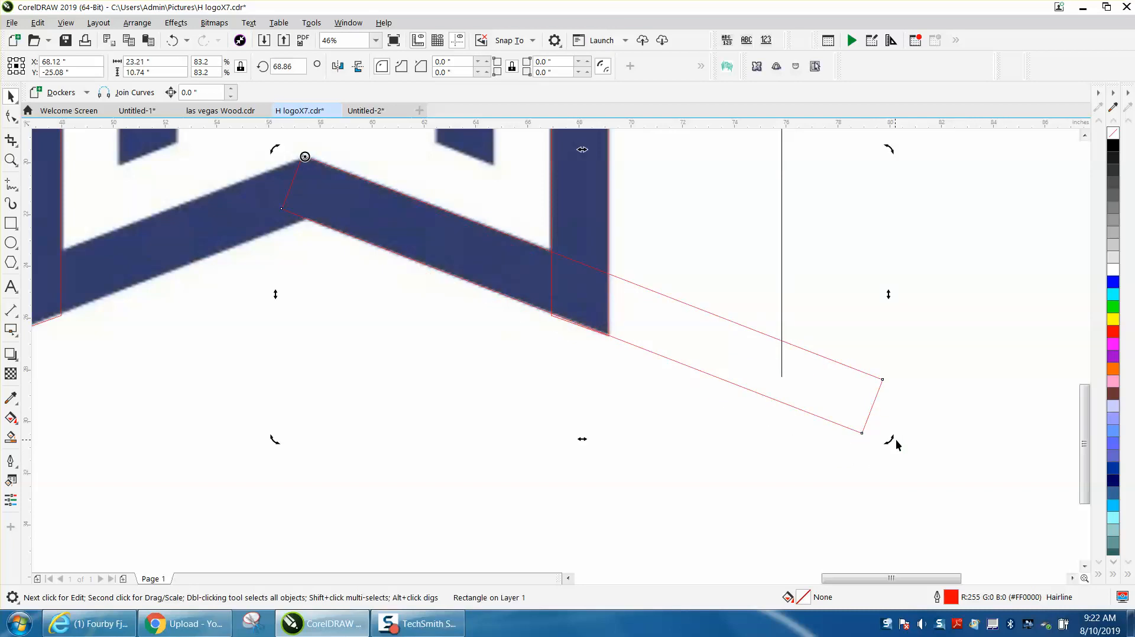
Place a horizontally mirrored copy of the bottom chevron's right rectangle over the chevron's left arm.
scroll(893, 442, "down", 3)
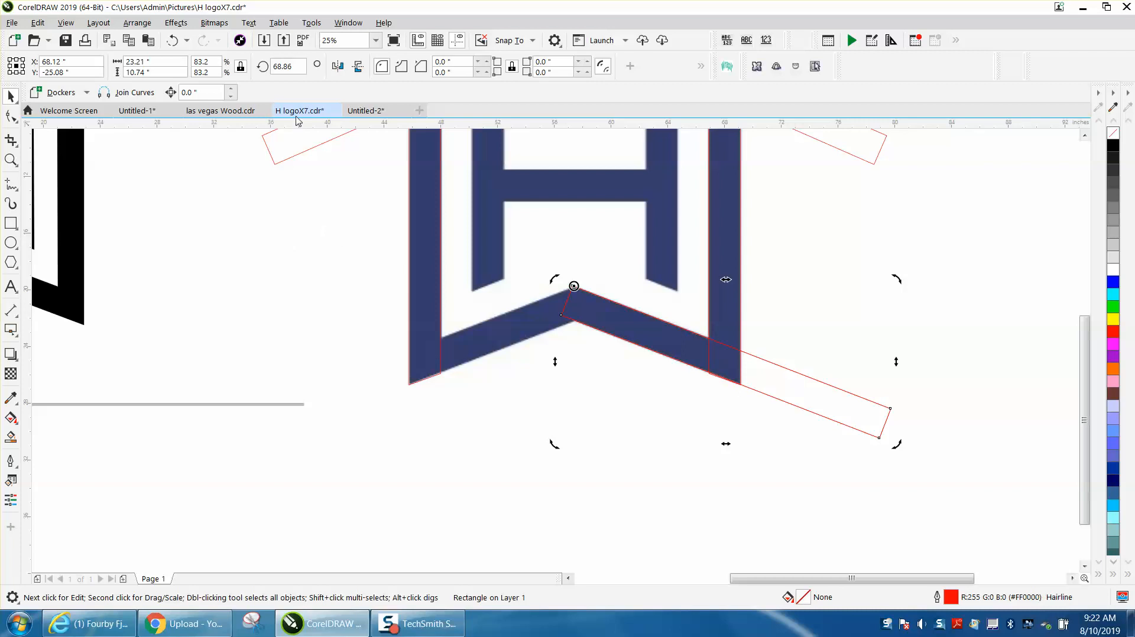
left_click(337, 65)
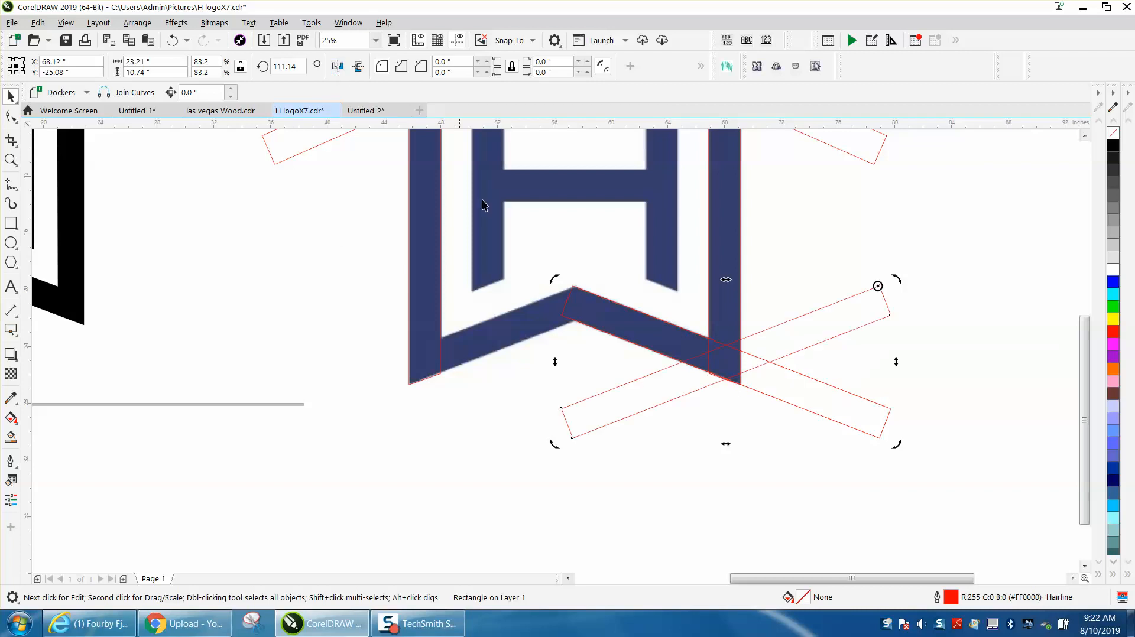
left_click(888, 312)
left_click(888, 310)
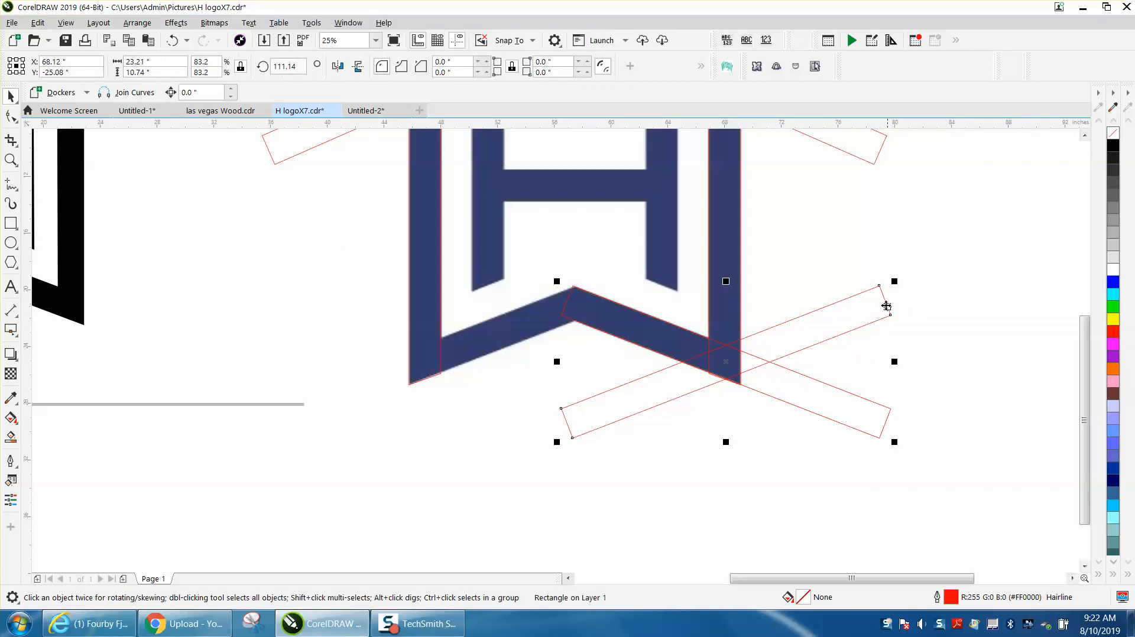
left_click_drag(879, 287, 709, 387)
Shift the chevron's left rectangle left to X about 46.51 inches so its upper corner meets the right rectangle's upper corner.
left_click(11, 160)
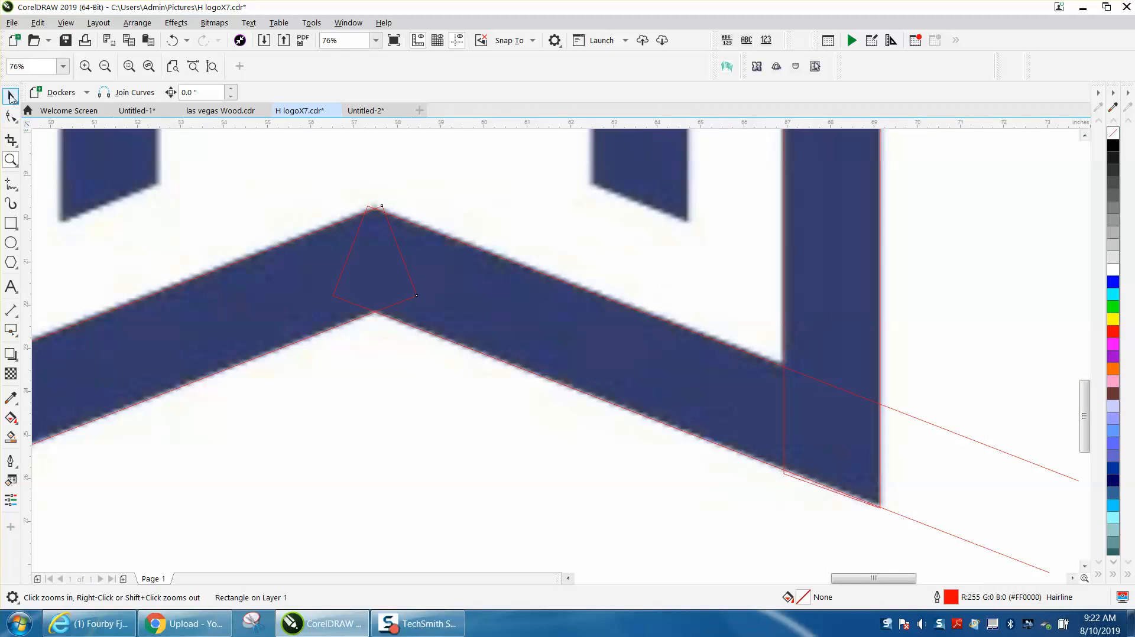
left_click(11, 96)
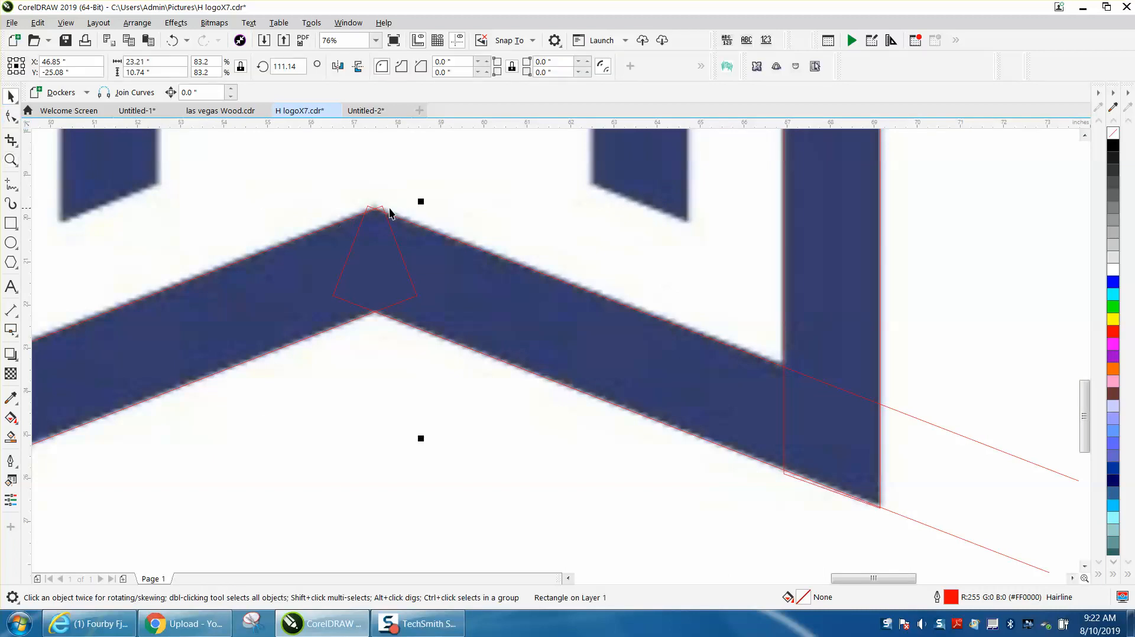
left_click_drag(379, 208, 370, 208)
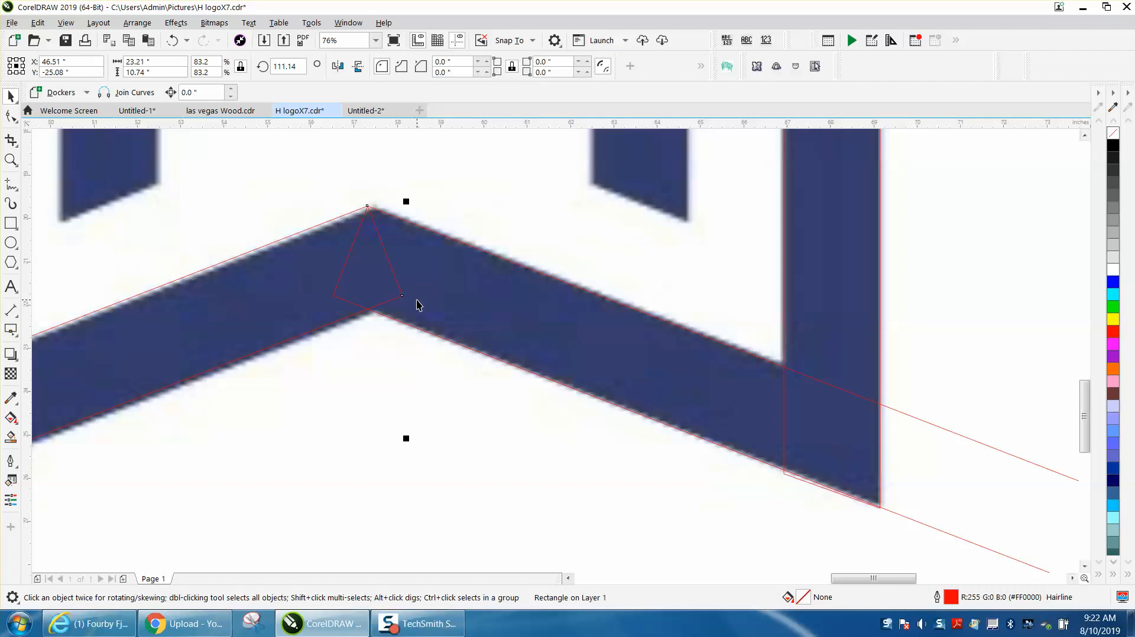
Move the two remaining spare rectangles together to the area below the black logo and clear the selection.
scroll(416, 305, "down", 5)
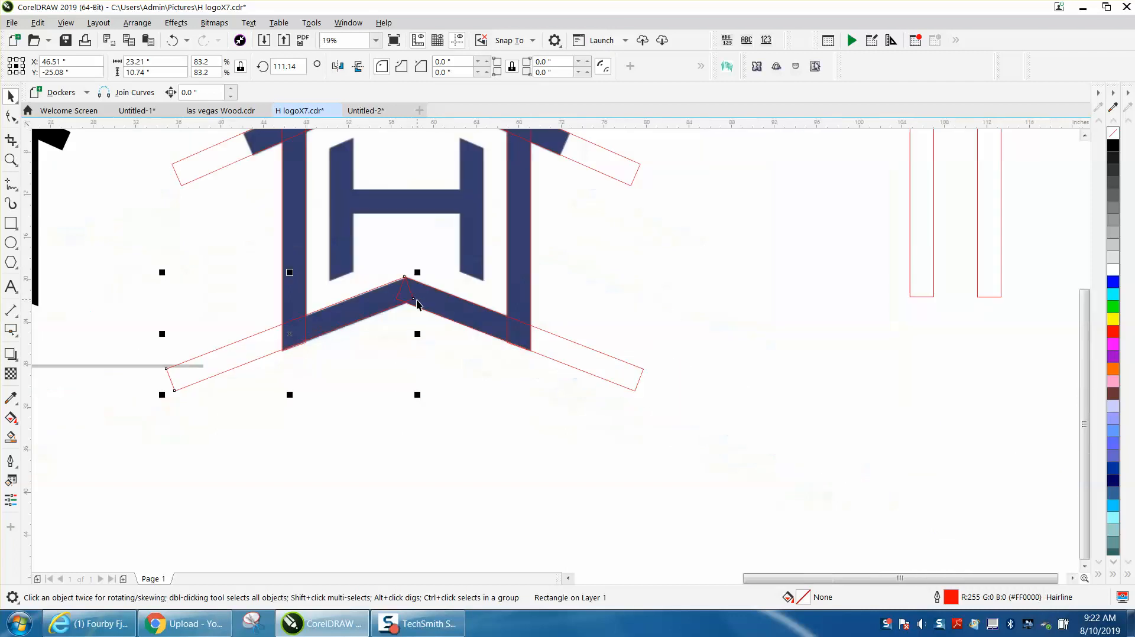
left_click(569, 300)
left_click(431, 265)
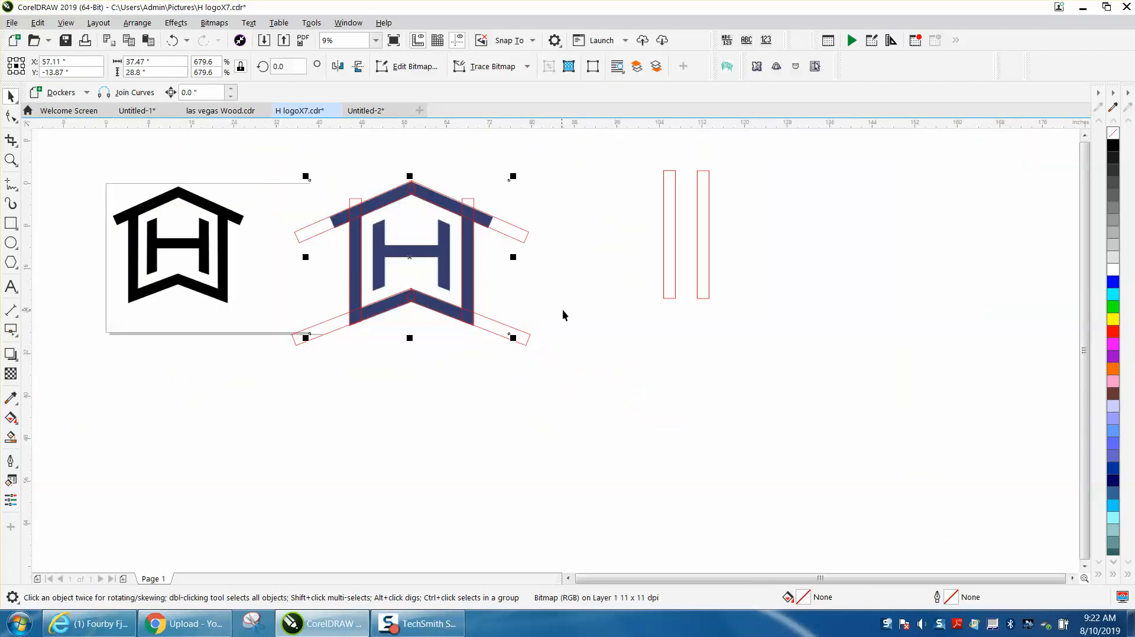
left_click(624, 284)
left_click_drag(654, 161, 799, 331)
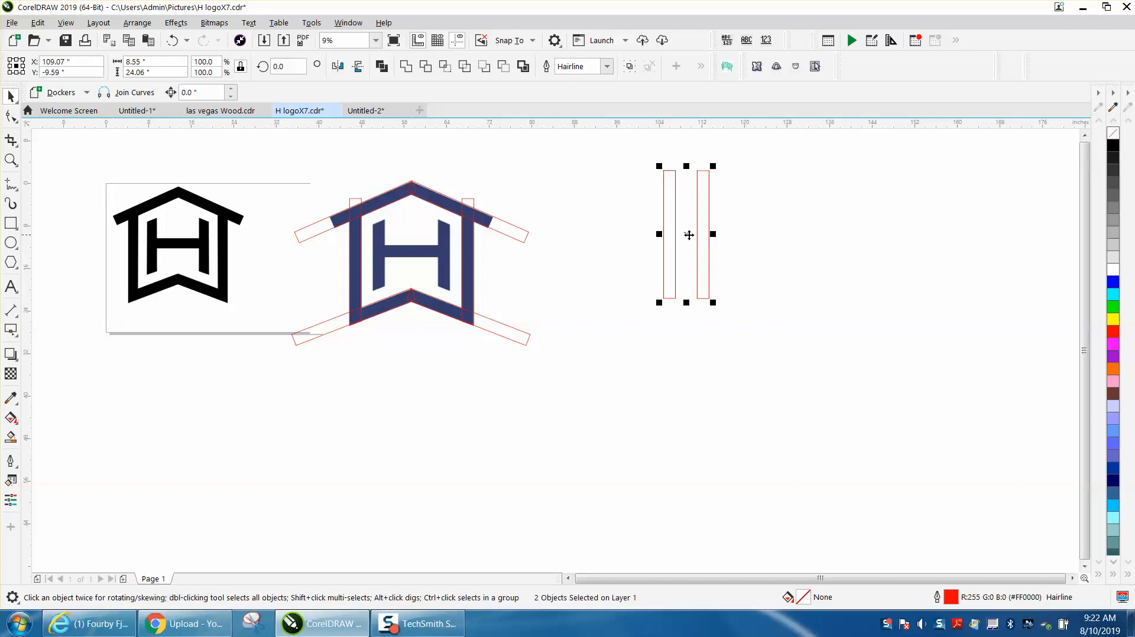
left_click_drag(684, 233, 161, 391)
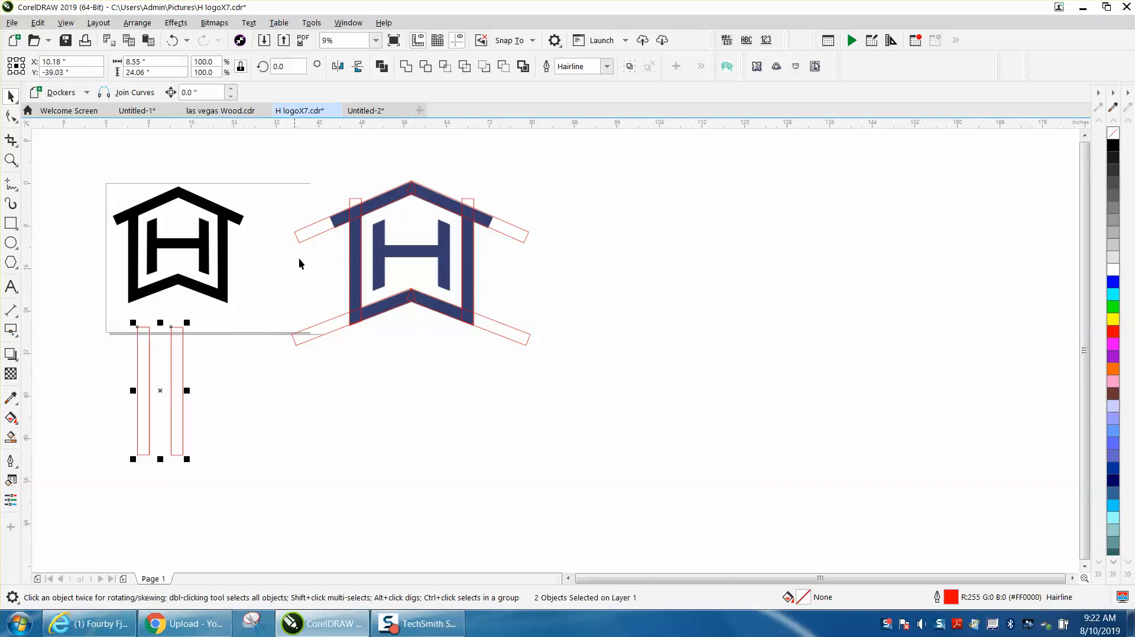
left_click_drag(275, 157, 604, 348)
left_click(615, 340)
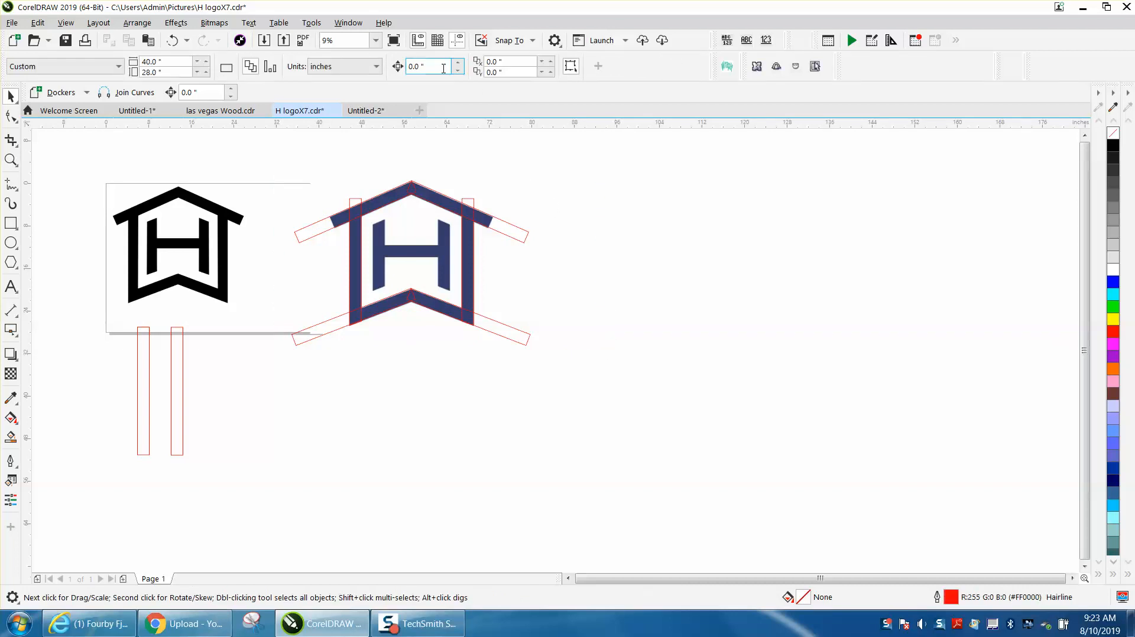
Set the nudge distance to 40 inches and shift the blue logo bitmap right by that amount, clear of the red outlines.
left_click_drag(317, 193, 615, 356)
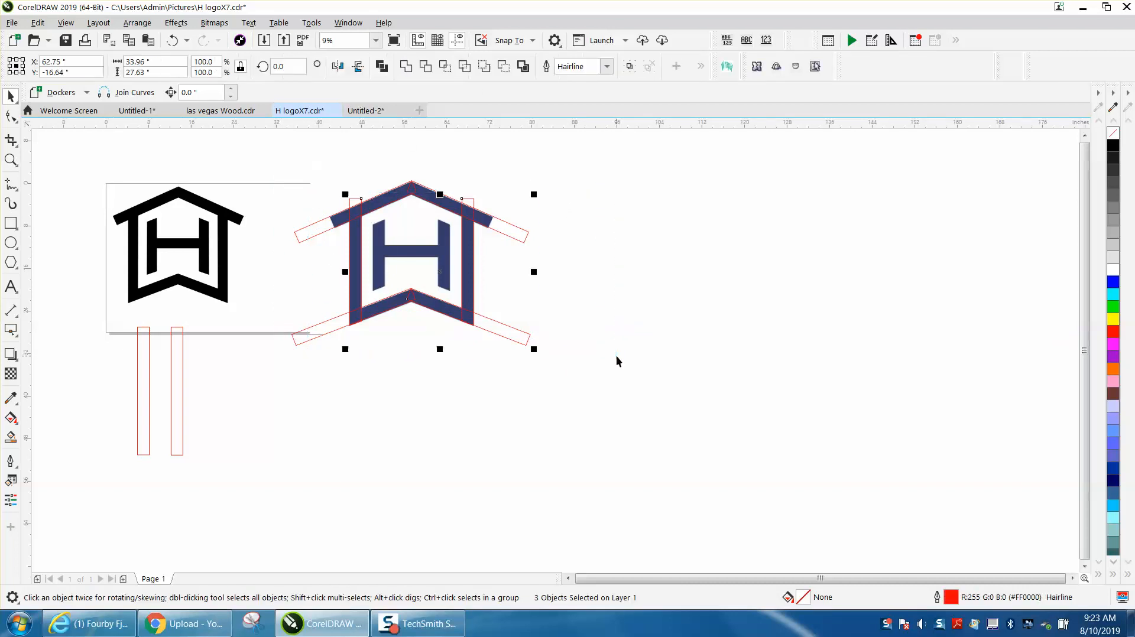
left_click(463, 180)
left_click_drag(434, 66, 317, 94)
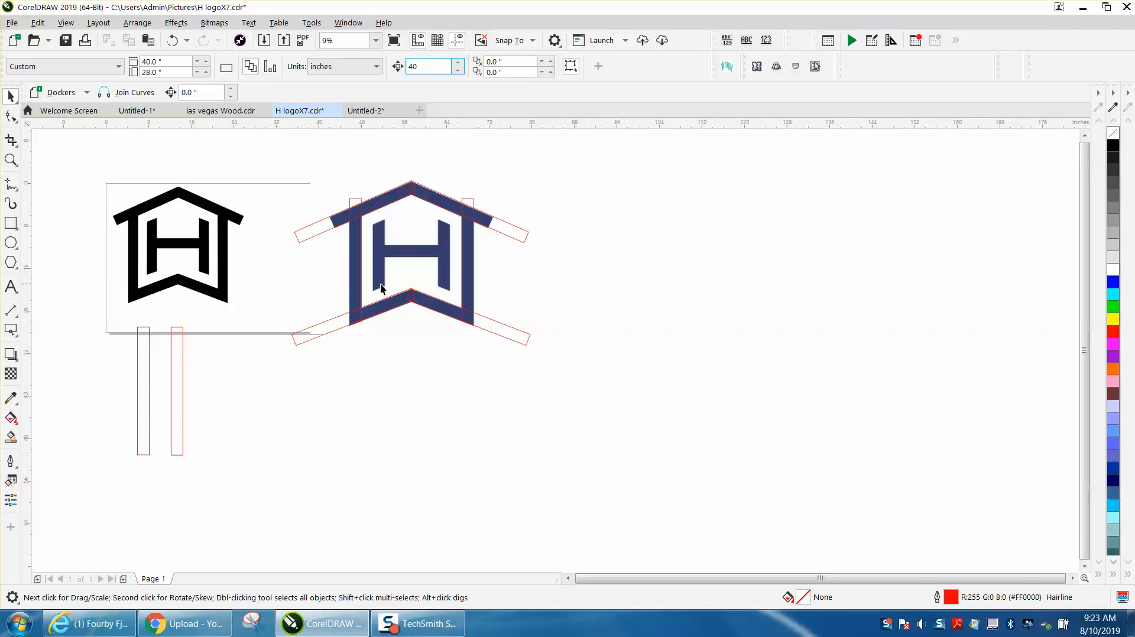
left_click(414, 300)
key("Right")
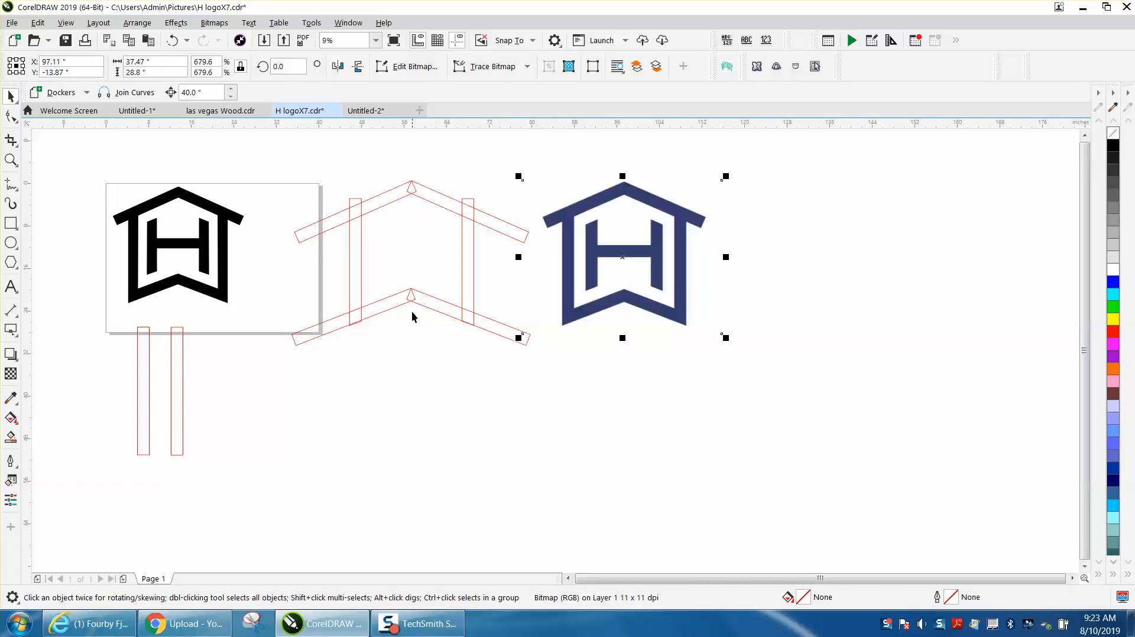
Try to weld the six red wall, roof and chevron rectangles into one outline.
left_click_drag(279, 171, 545, 378)
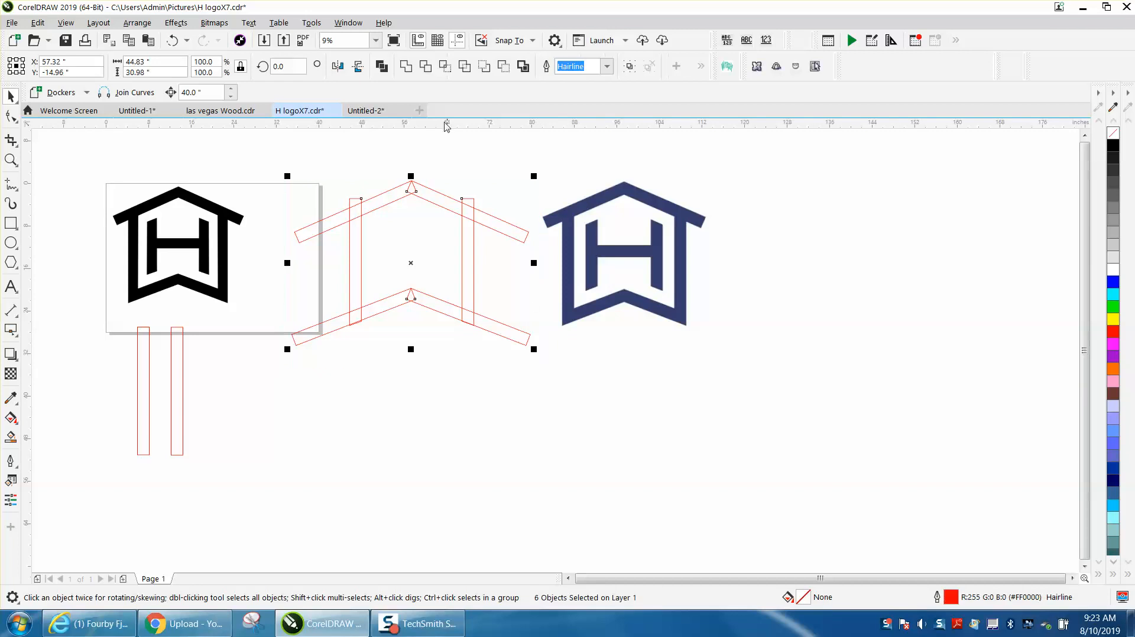
left_click(407, 68)
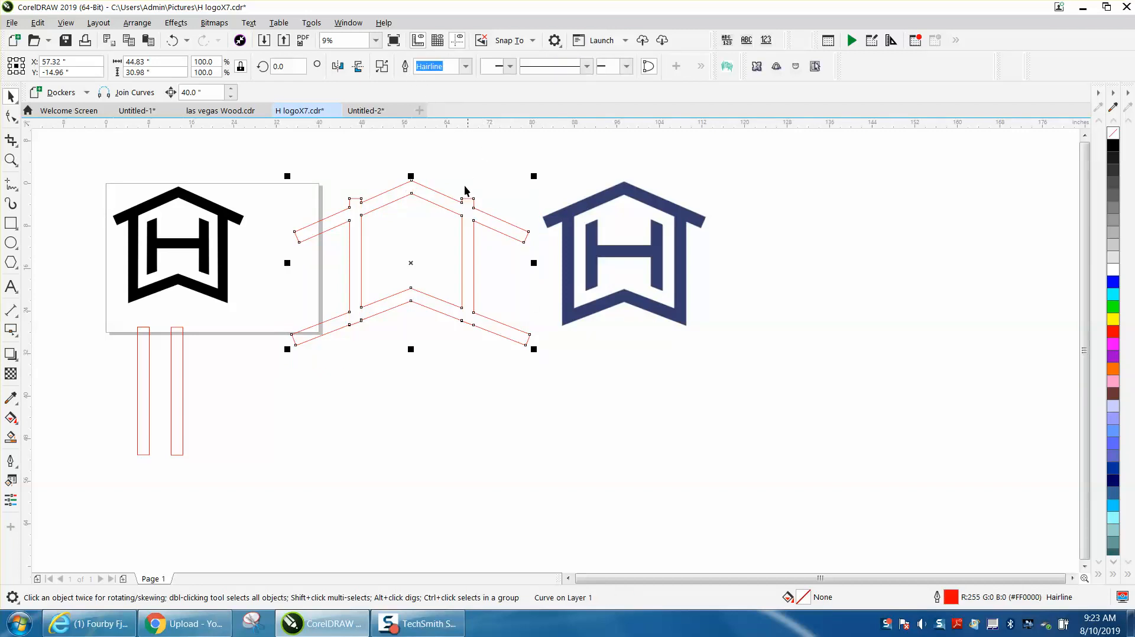
left_click(173, 40)
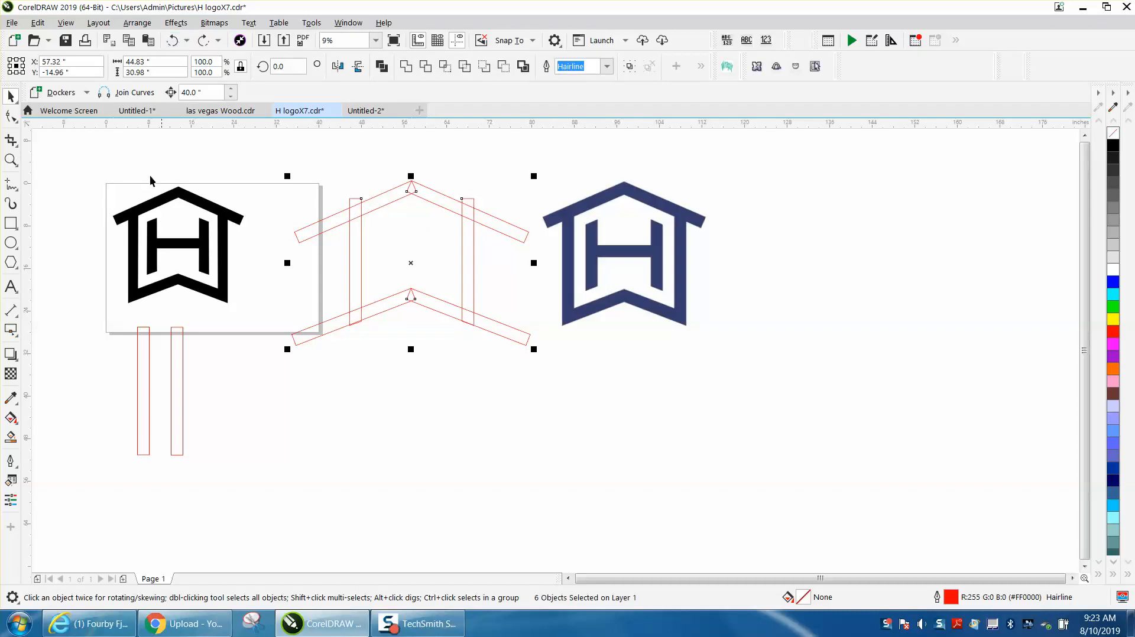
Delete the segments of the bottom chevron's arms that stick out beyond both walls with Virtual Segment Delete.
left_click(17, 146)
left_click(53, 175)
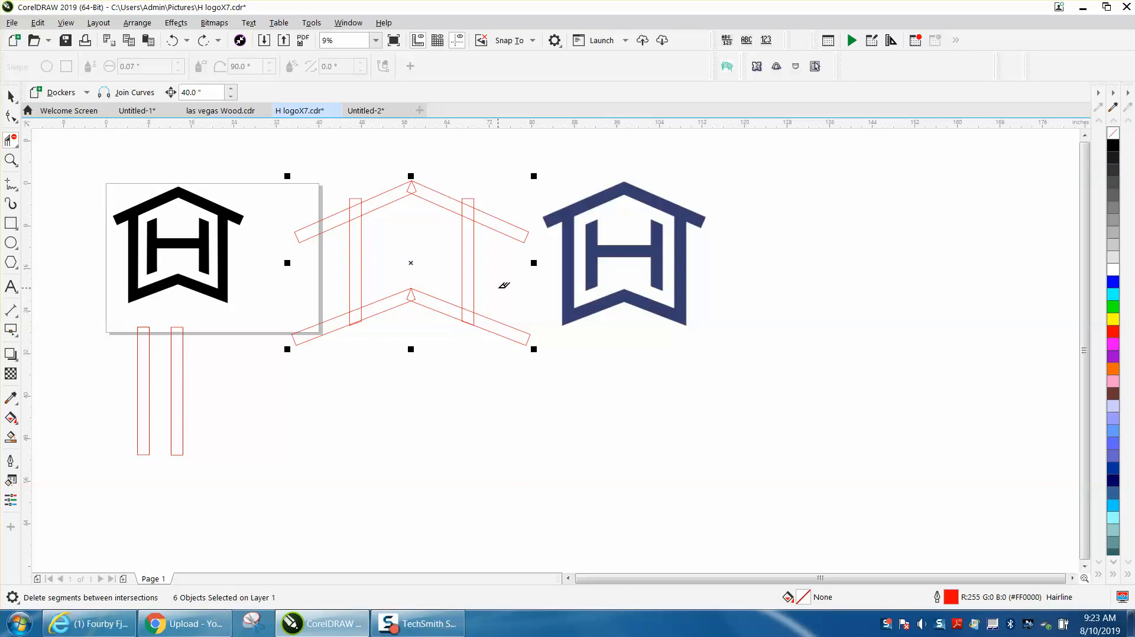
left_click_drag(504, 284, 496, 385)
left_click_drag(304, 296, 347, 387)
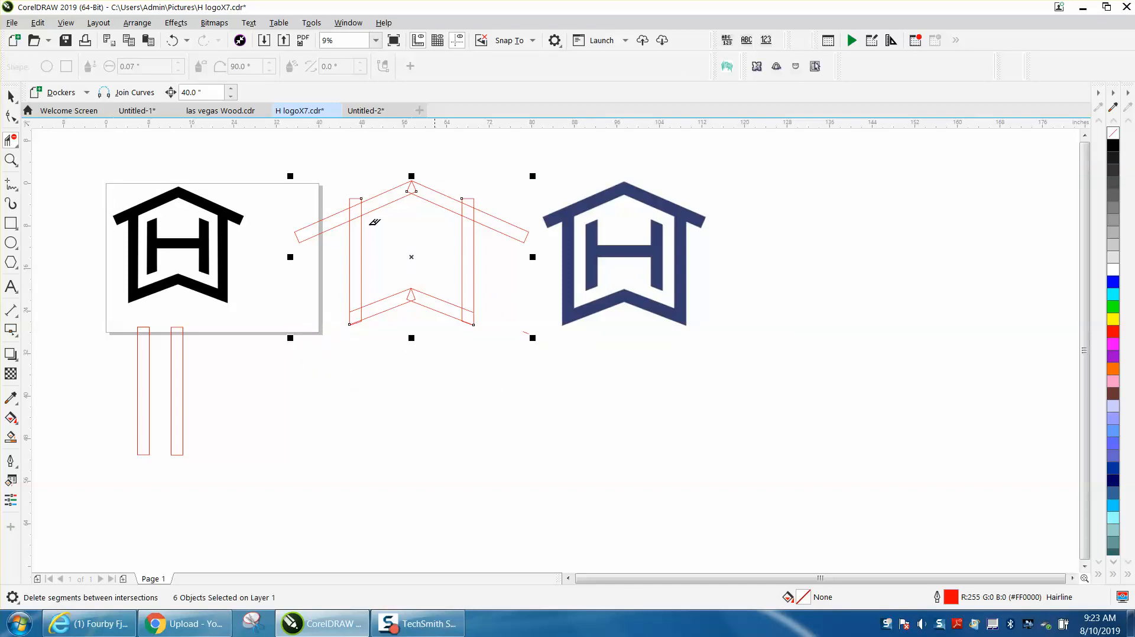
Move the blue logo bitmap 40 inches back left so it lies under the red outlines again.
left_click(10, 96)
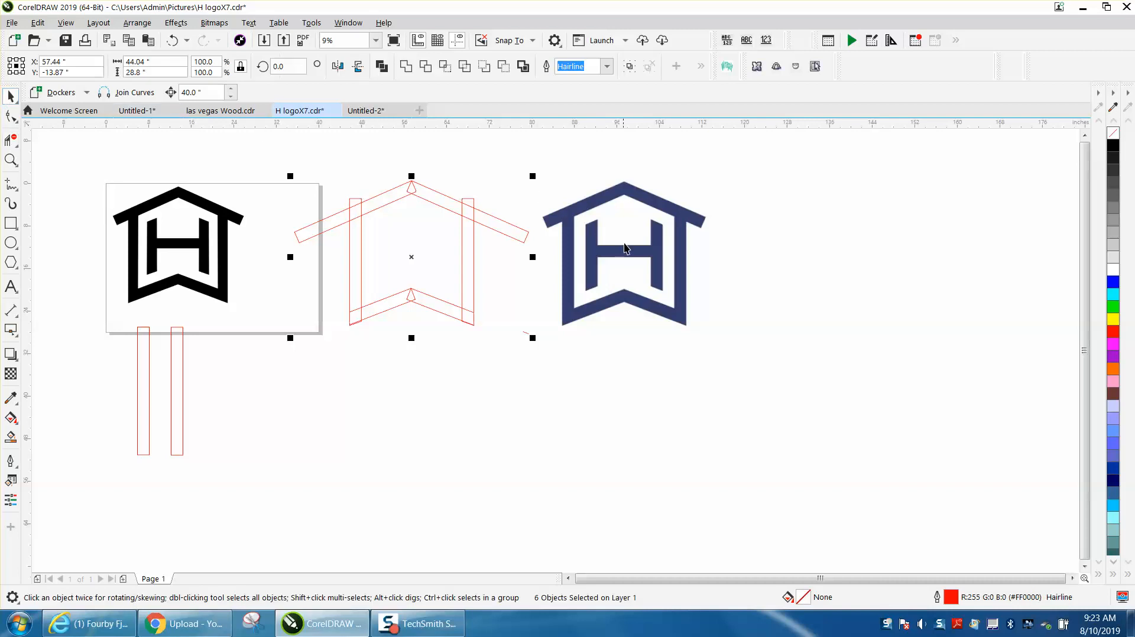
left_click(624, 248)
key("Left")
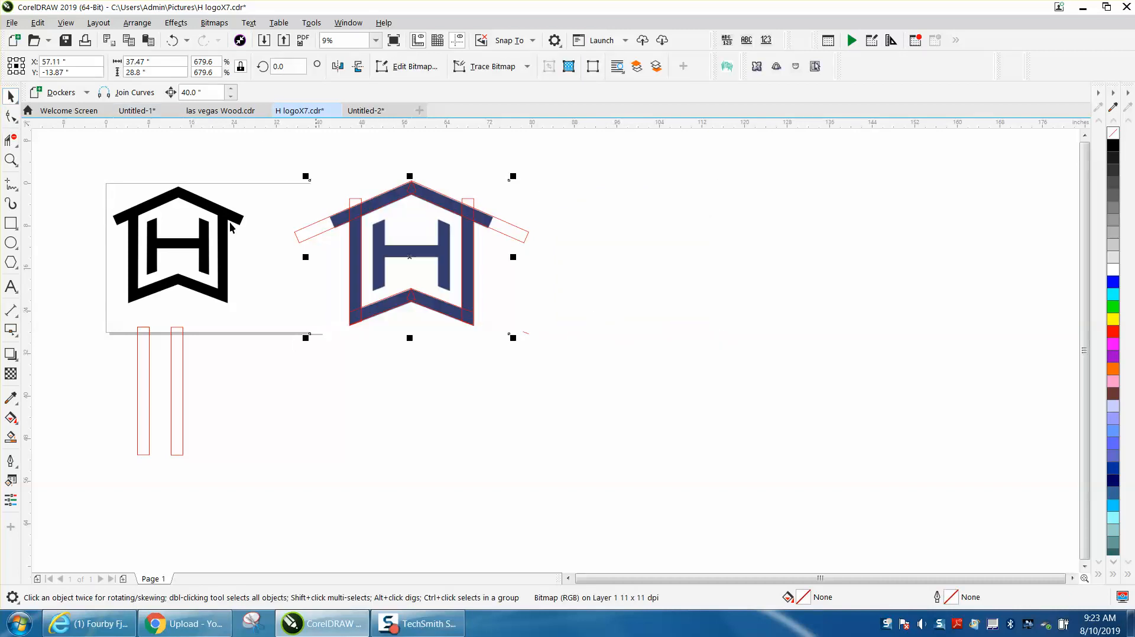
Draw a two-point line across the right roof arm at the blue roof's end and delete the red outline beyond it.
left_click(10, 116)
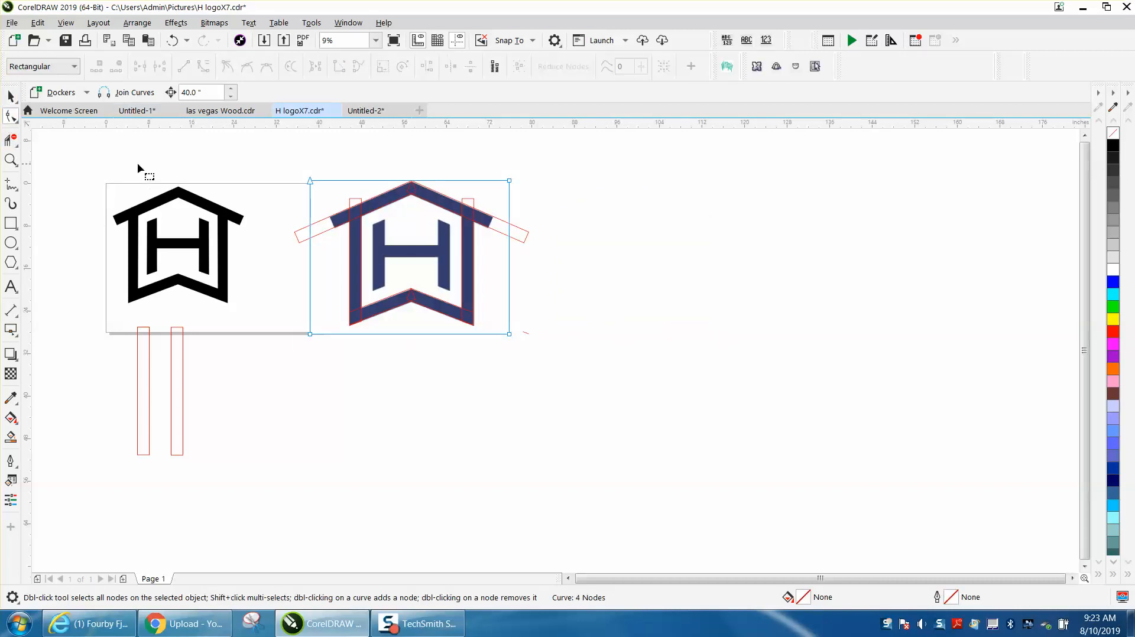
left_click(11, 160)
left_click_drag(398, 183, 613, 297)
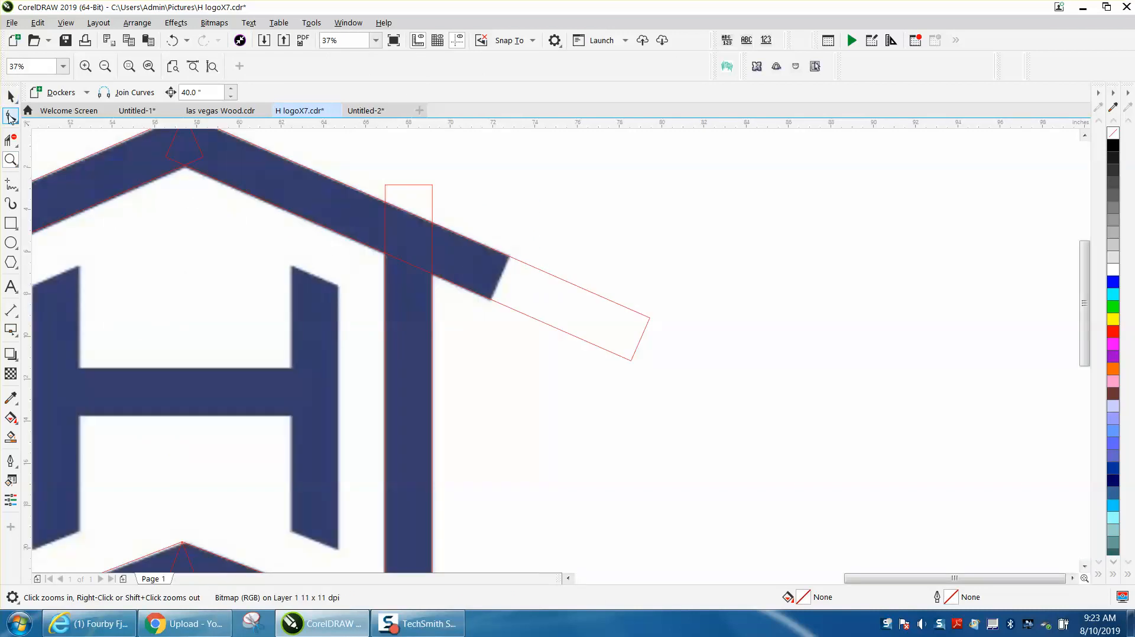
left_click(11, 117)
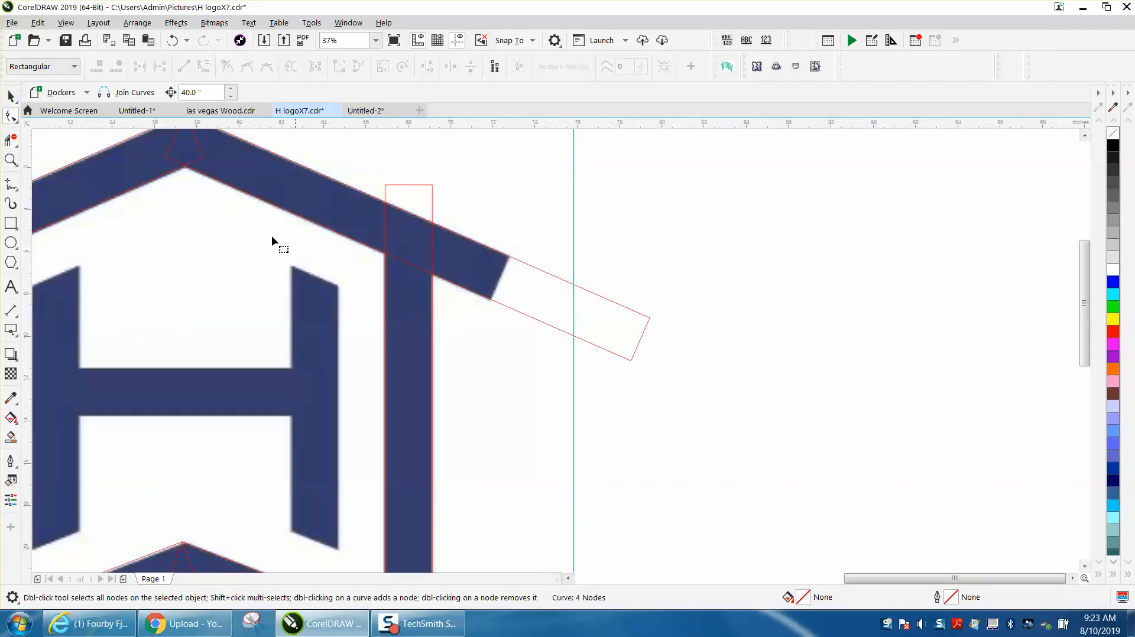
left_click(17, 191)
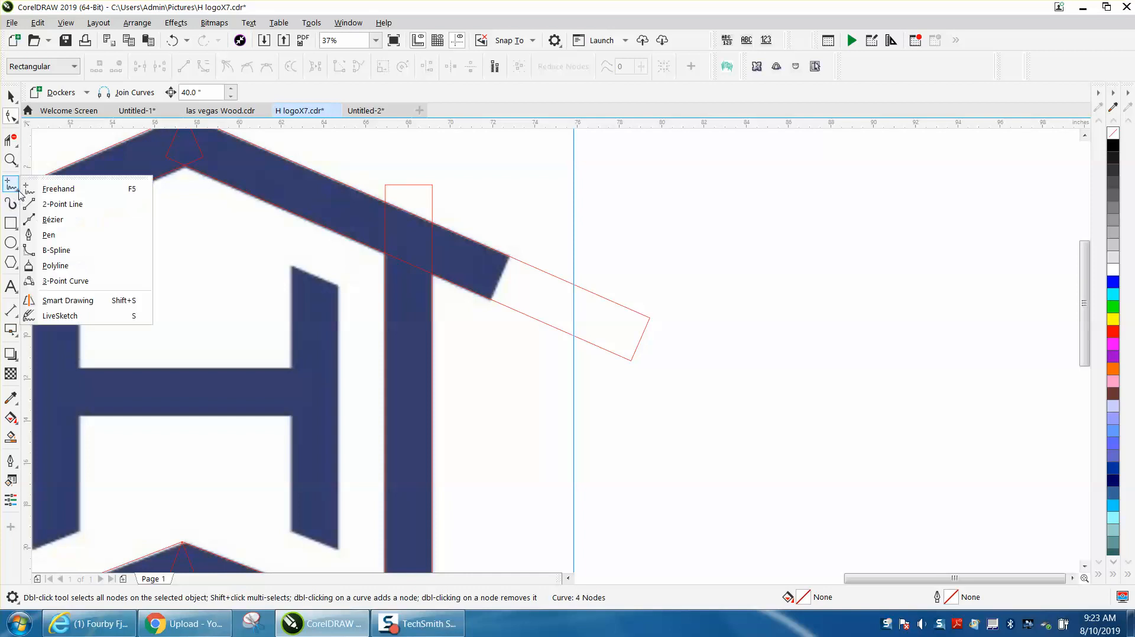
left_click(65, 203)
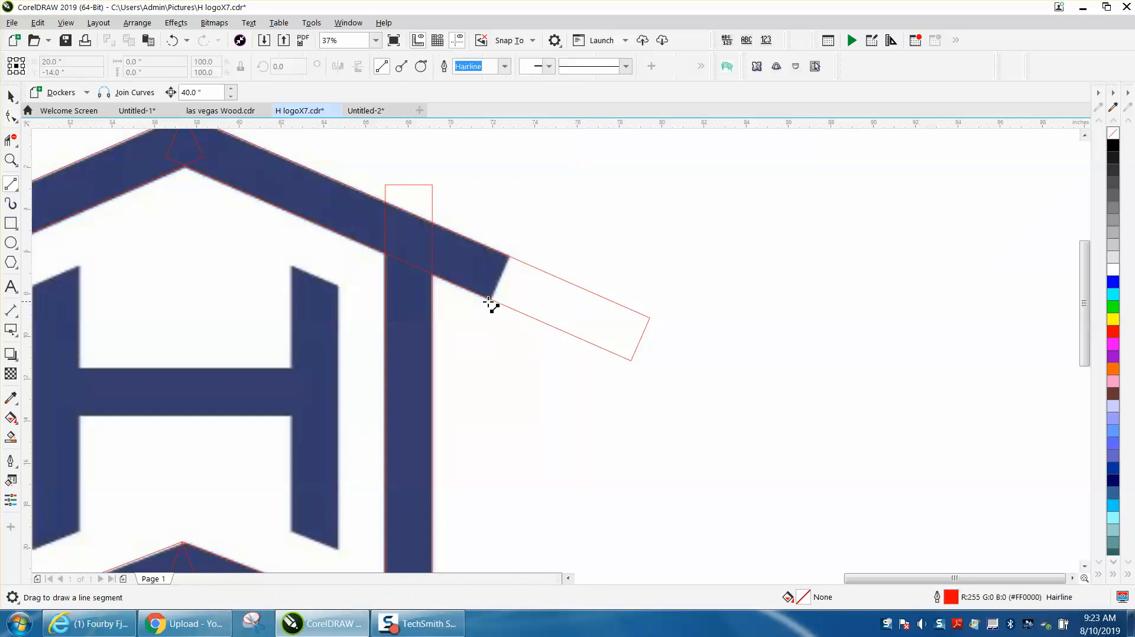
left_click_drag(491, 299, 509, 257)
left_click(10, 139)
left_click_drag(585, 256, 557, 354)
scroll(649, 373, "down", 2)
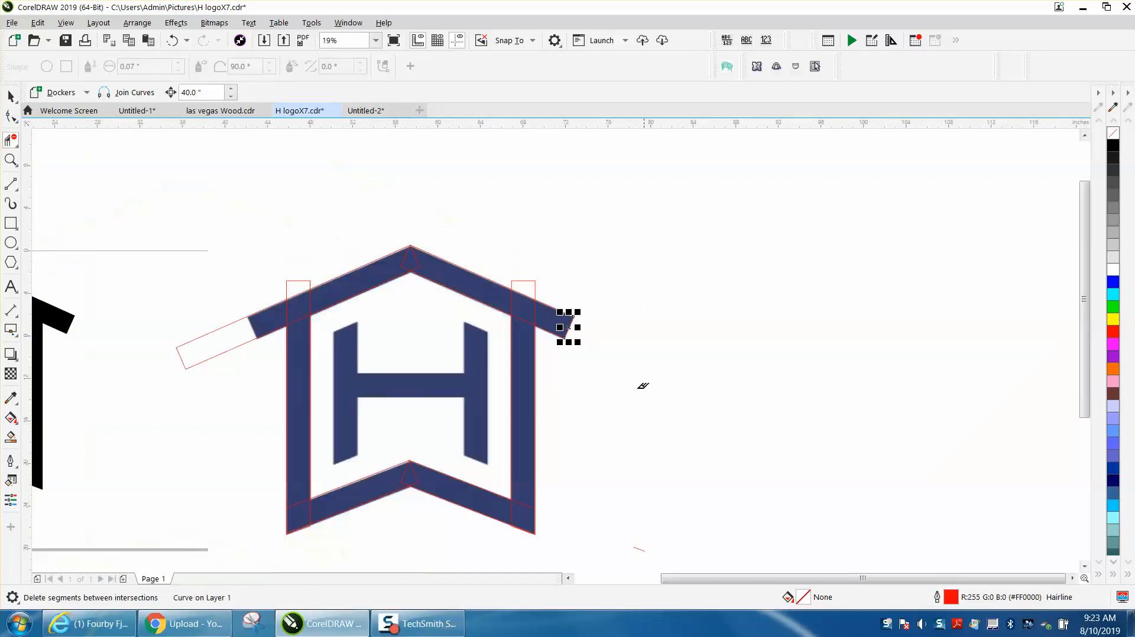
Draw a two-point line across the left roof arm at the blue roof's end and delete the red outline beyond it.
left_click(10, 160)
left_click_drag(149, 271, 438, 431)
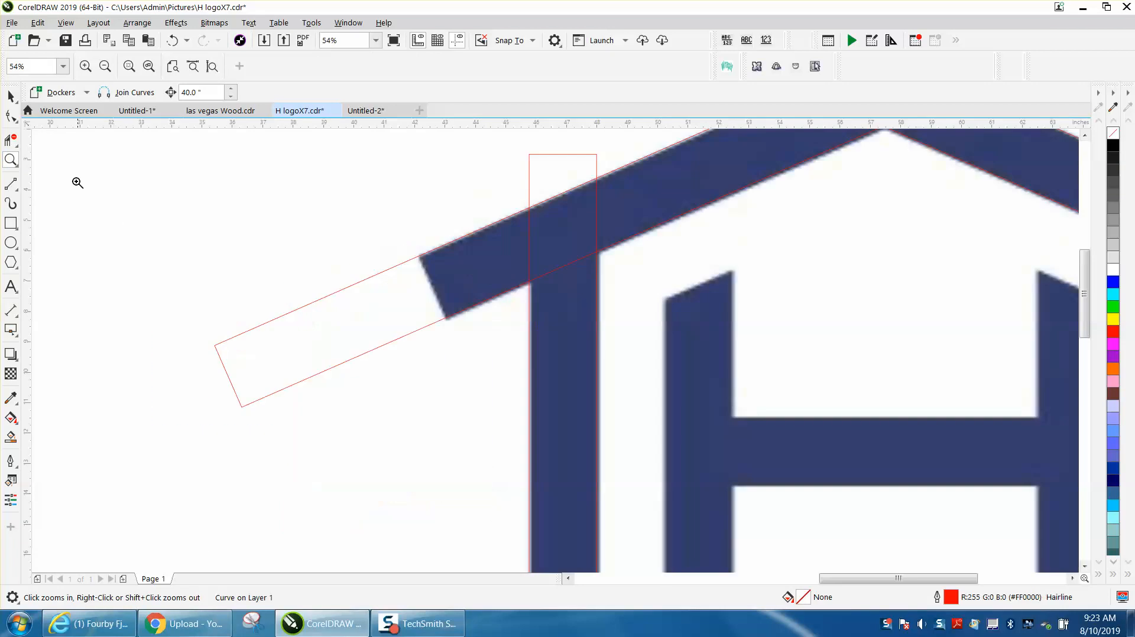
left_click(14, 187)
left_click(62, 204)
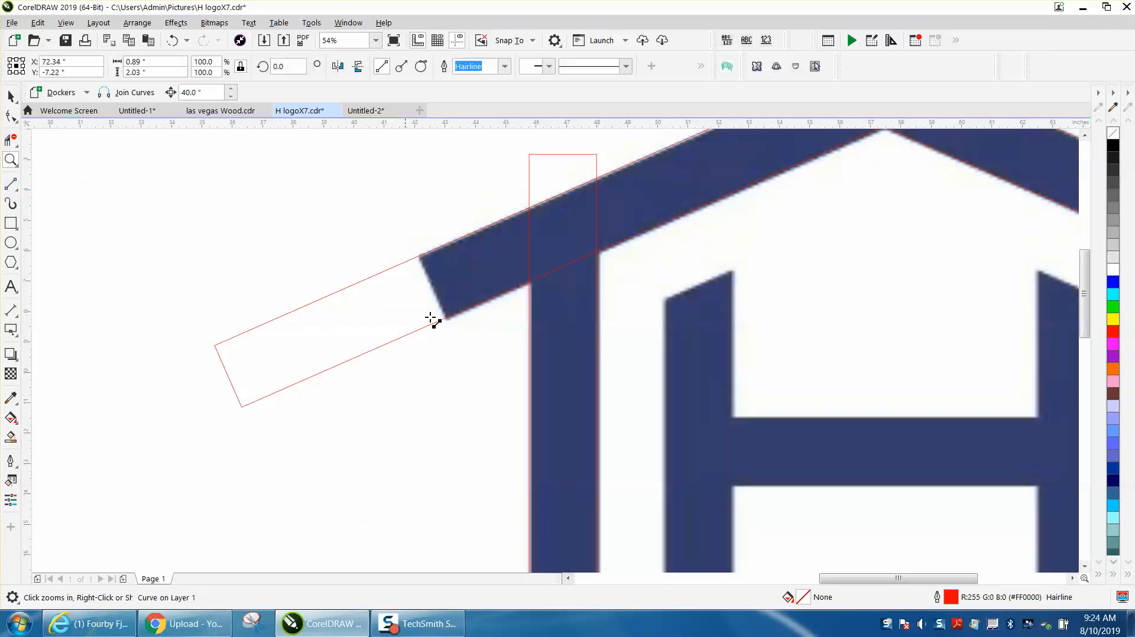
left_click_drag(447, 319, 420, 256)
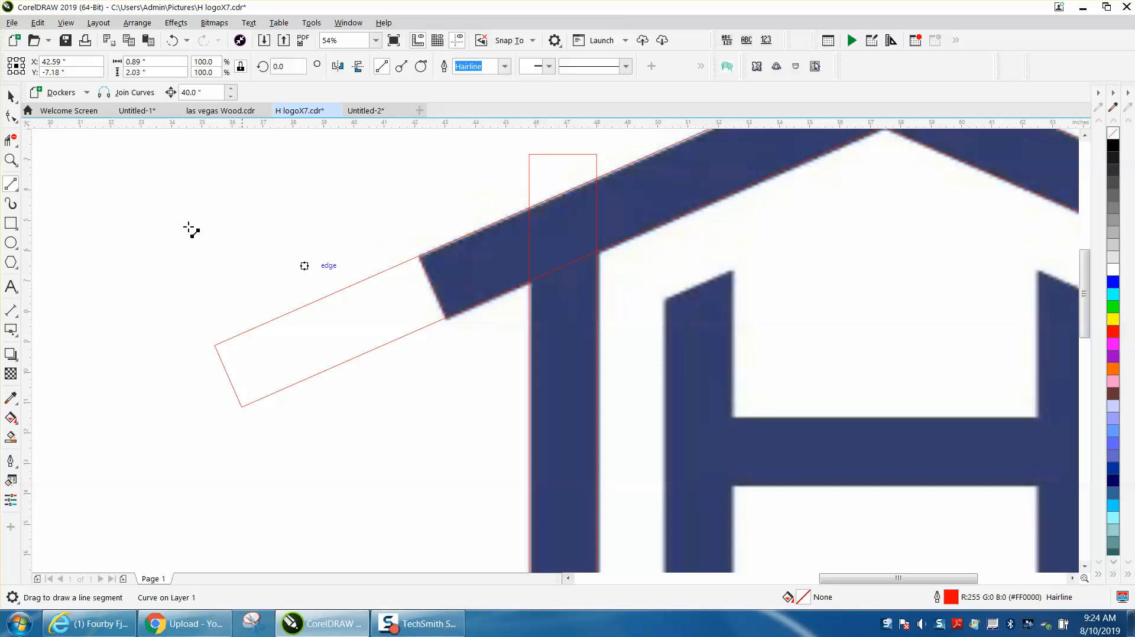
left_click(10, 140)
left_click_drag(246, 246, 404, 365)
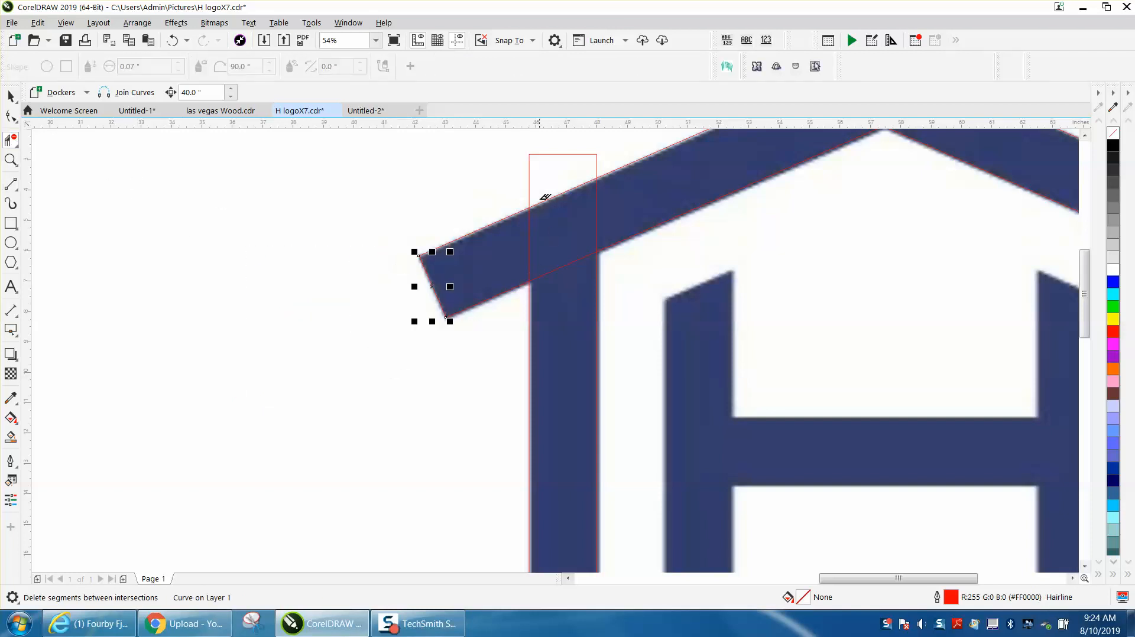
Delete the top portions of both wall rectangles that project above the roof.
left_click(542, 156)
scroll(477, 161, "down", 2)
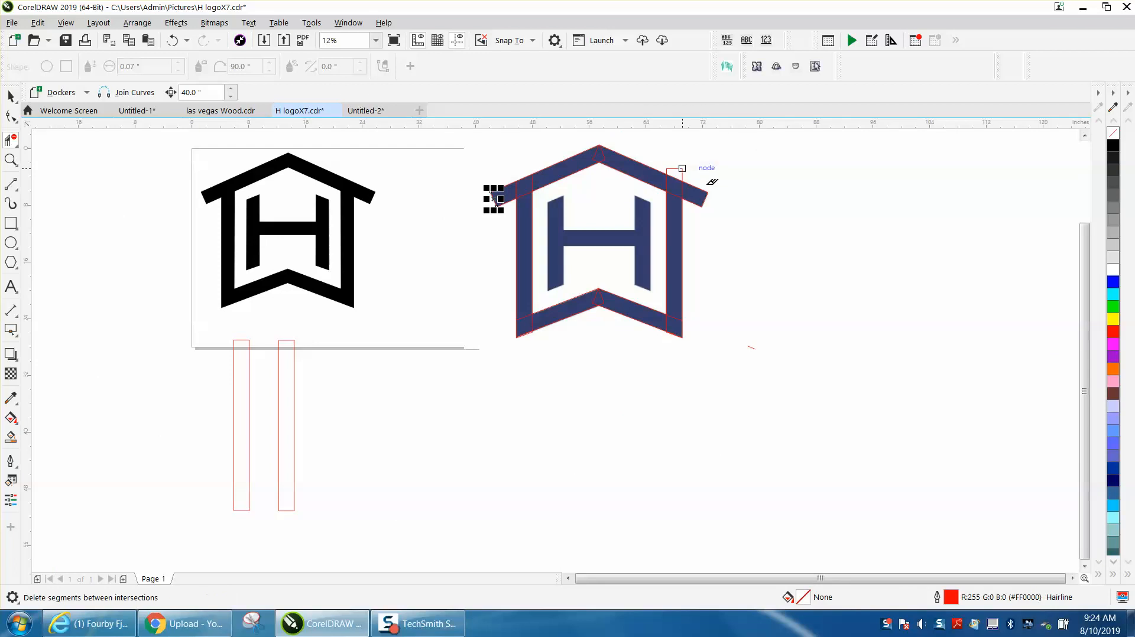
left_click(681, 168)
Shift the blue logo bitmap 40 inches right again, away from the trimmed red outlines.
left_click(12, 96)
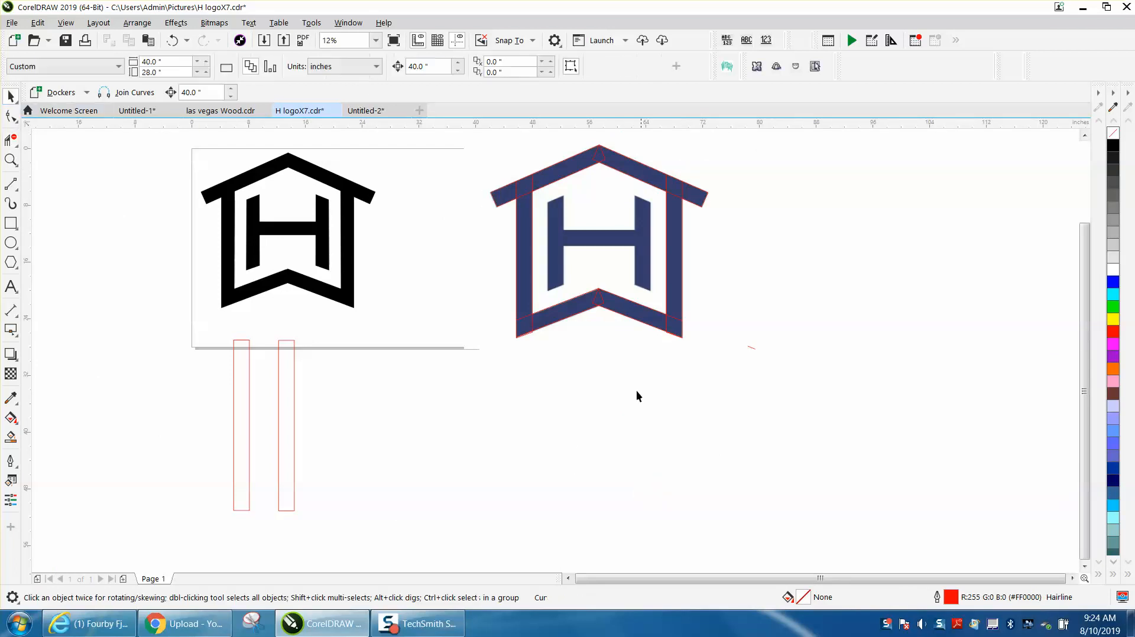
left_click(611, 248)
key("Right")
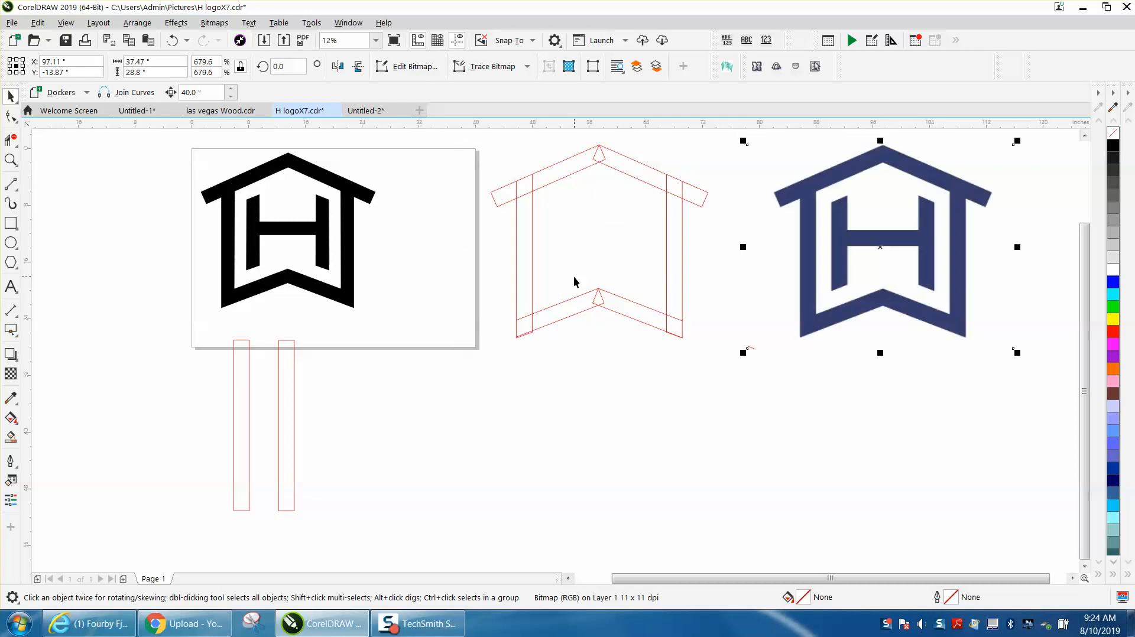
Weld all the red pieces of the house outline into a single curve.
left_click_drag(465, 138, 526, 225)
left_click_drag(740, 374, 739, 375)
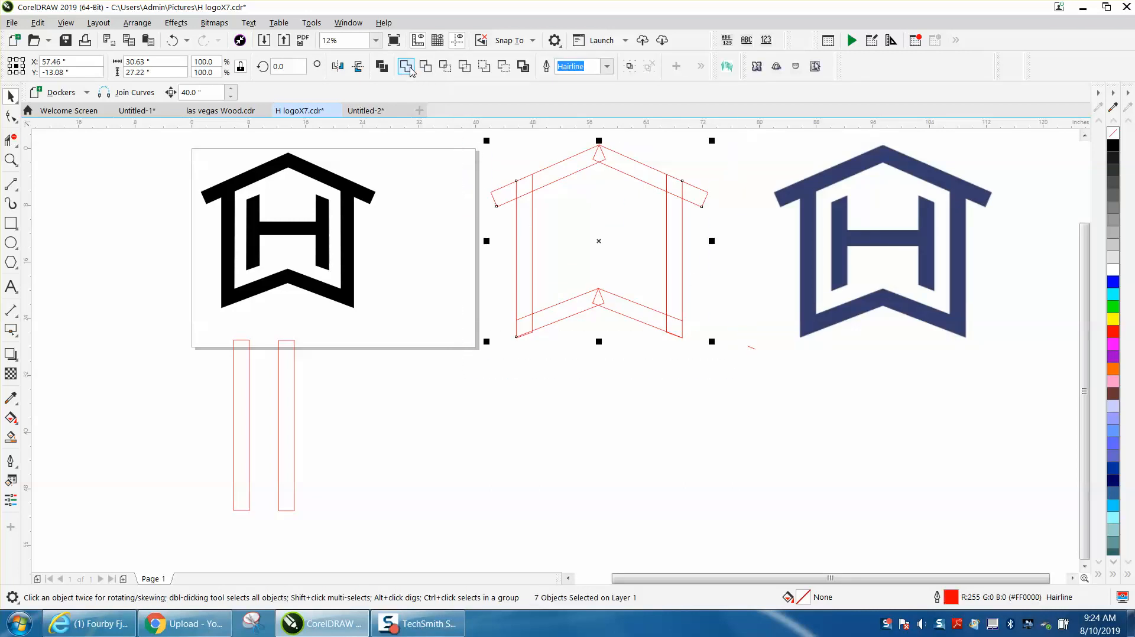
left_click(407, 67)
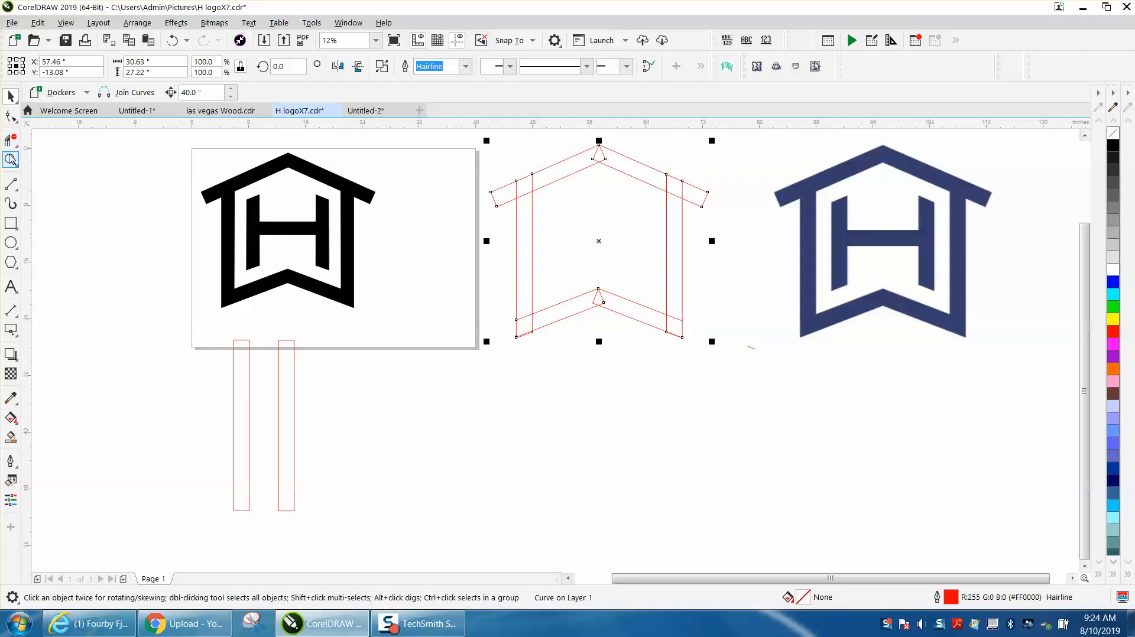
Delete the overlapping segments where the left wall crosses the roof arm with Virtual Segment Delete.
left_click(11, 159)
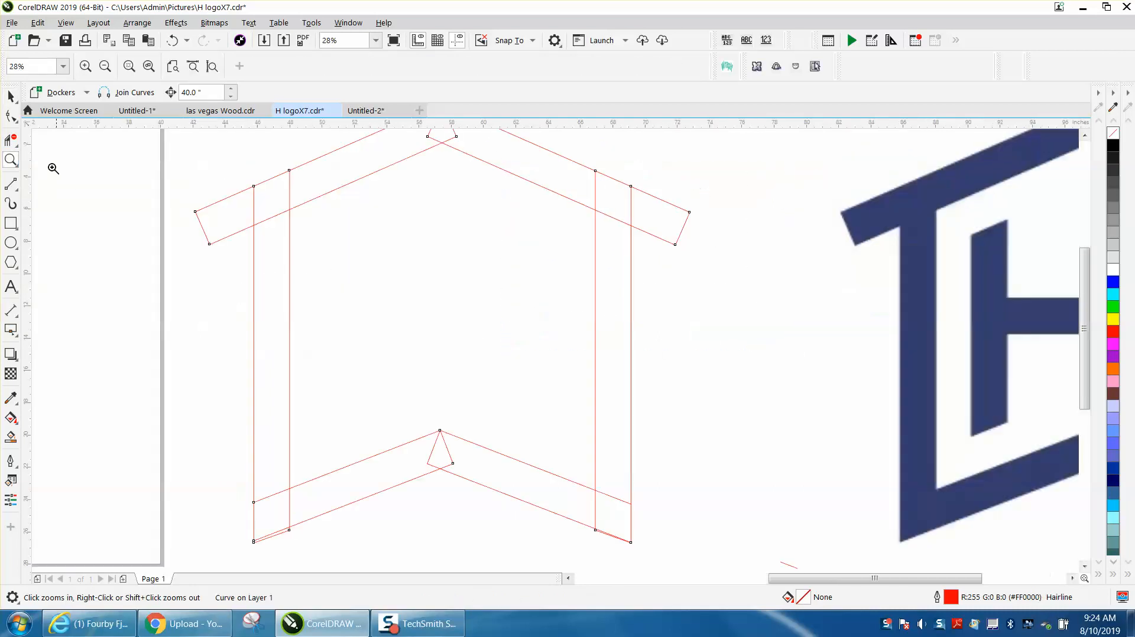
left_click(11, 140)
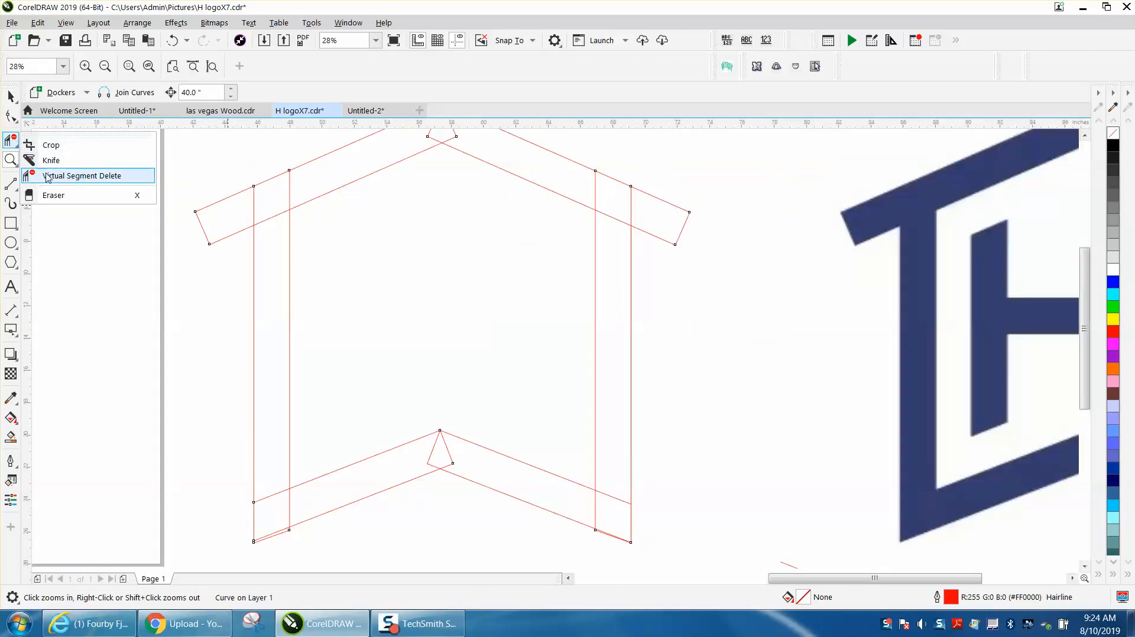
left_click(71, 176)
left_click_drag(243, 213, 276, 197)
left_click(289, 193)
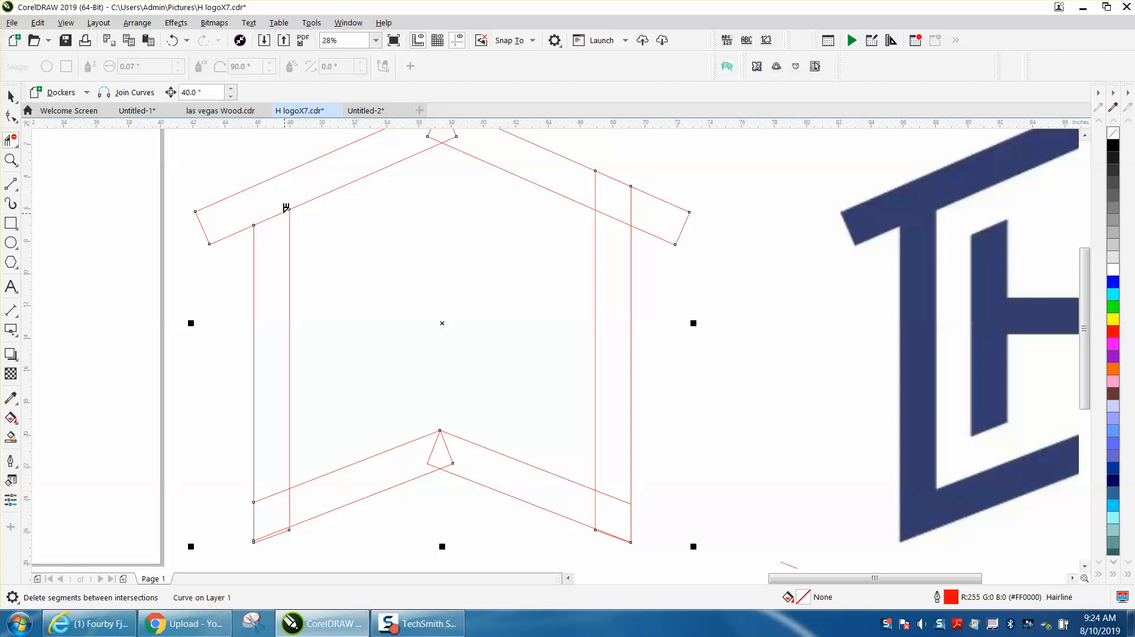
left_click(279, 209)
Delete the overlapping segments where the right wall crosses the roof arm.
left_click(595, 192)
left_click(631, 204)
left_click(615, 218)
Remove the small triangle at the bottom chevron's peak and the inner overlap where the chevron meets the right wall.
left_click_drag(455, 452, 427, 452)
left_click(593, 500)
left_click(614, 497)
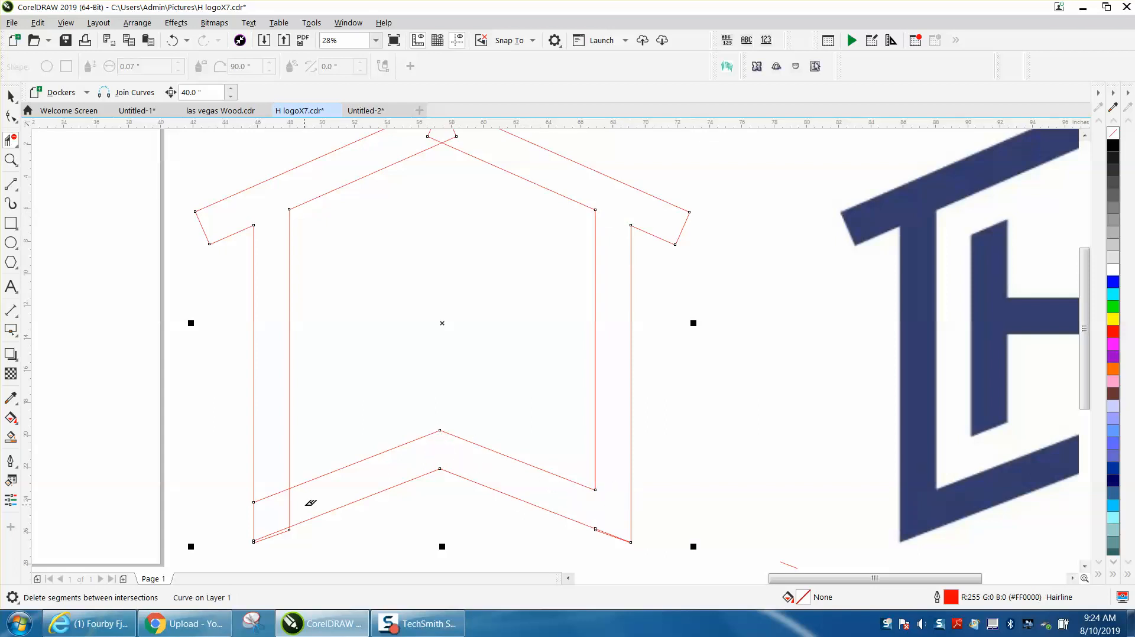
Delete the overlapping segments at the house outline's bottom left corner.
left_click(288, 503)
left_click(275, 492)
left_click(285, 528)
Remove the stray sliver at the bottom right corner while keeping the chevron's lower edge joined to the outer wall.
left_click(609, 534)
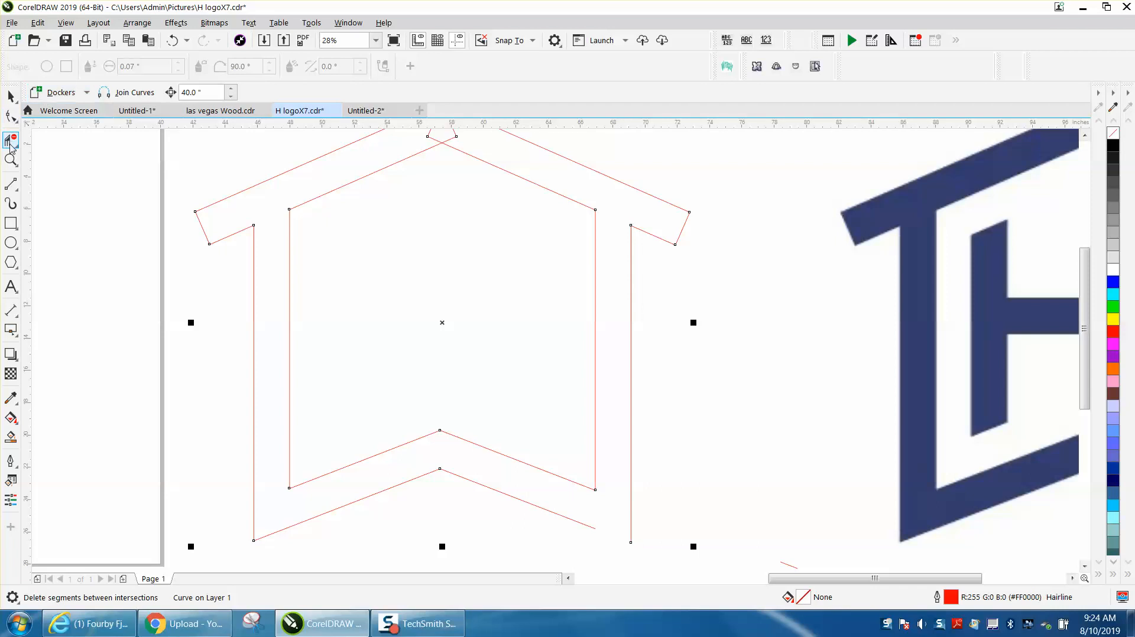
left_click(172, 40)
left_click(10, 160)
left_click_drag(544, 469, 612, 512)
left_click(10, 140)
left_click(474, 287)
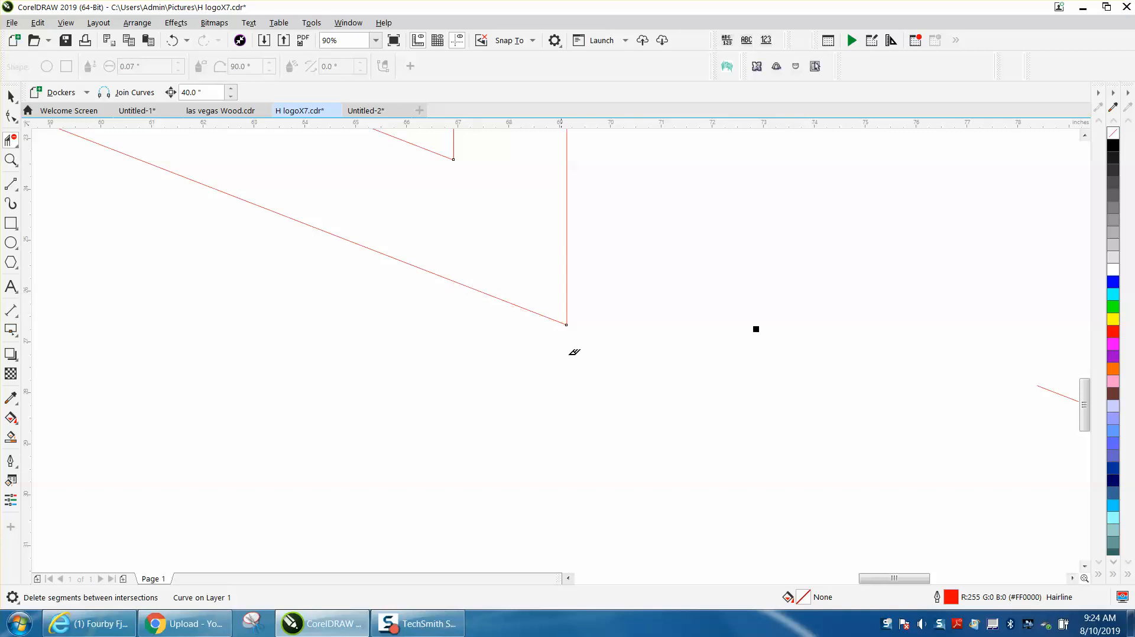
scroll(573, 352, "down", 5)
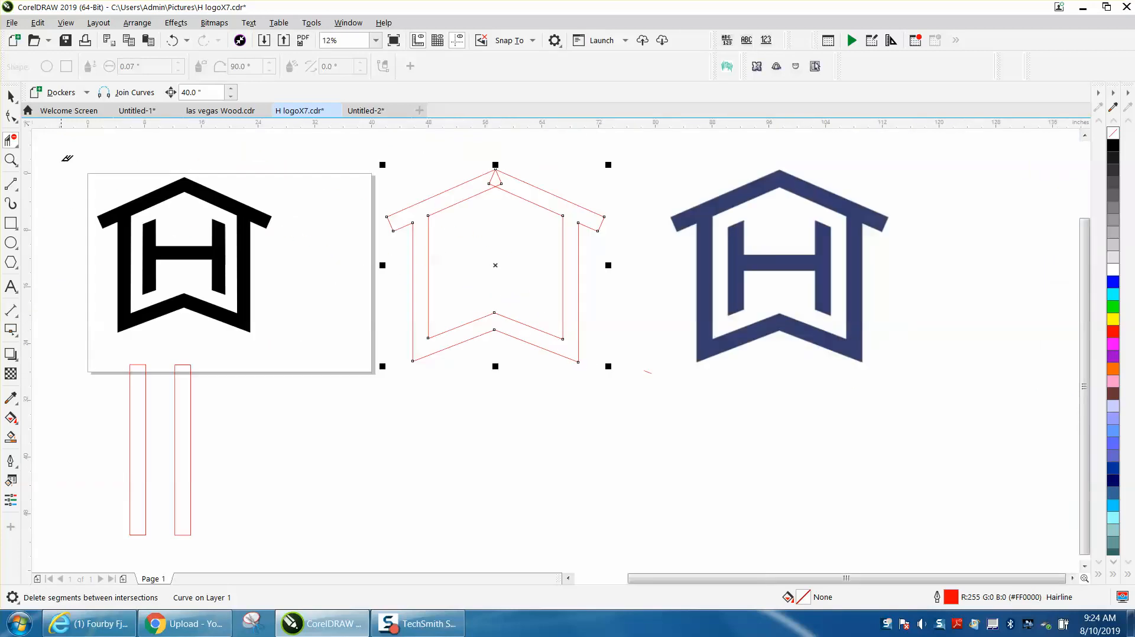
Delete the overlapping triangle segments under the roof's peak.
left_click(10, 159)
left_click_drag(465, 162, 580, 232)
left_click(11, 140)
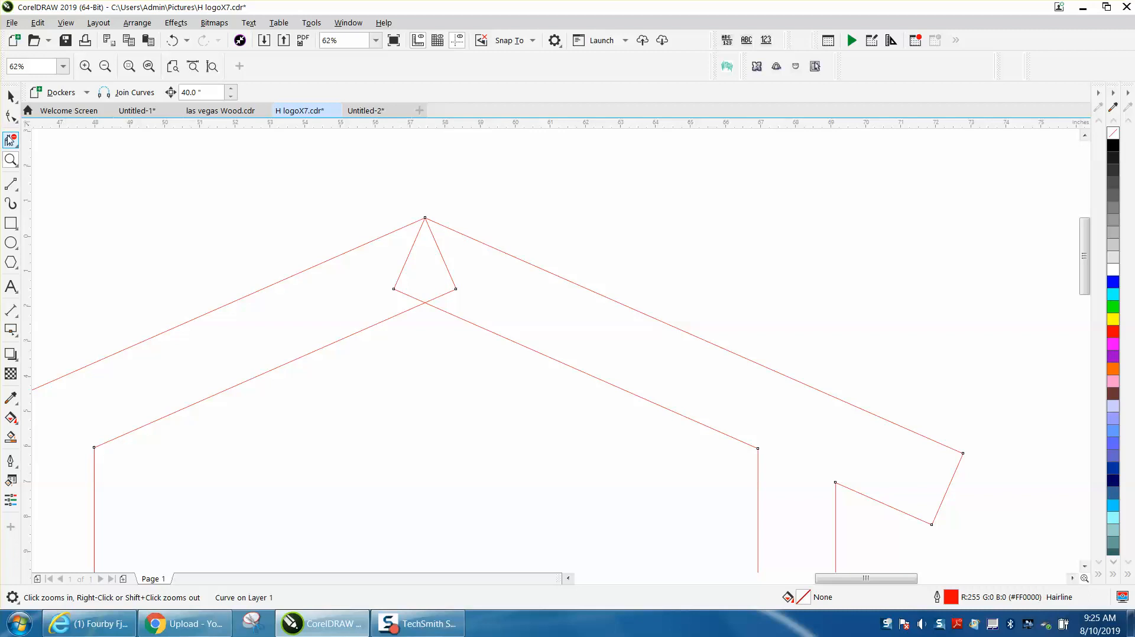
left_click_drag(435, 264, 467, 272)
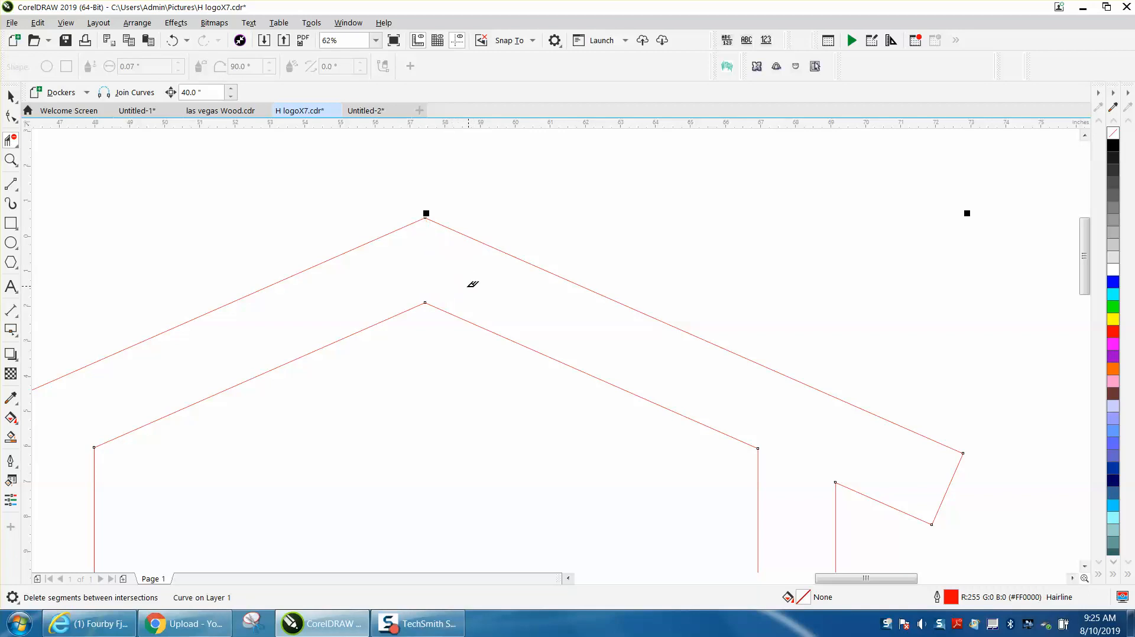
scroll(477, 284, "down", 4)
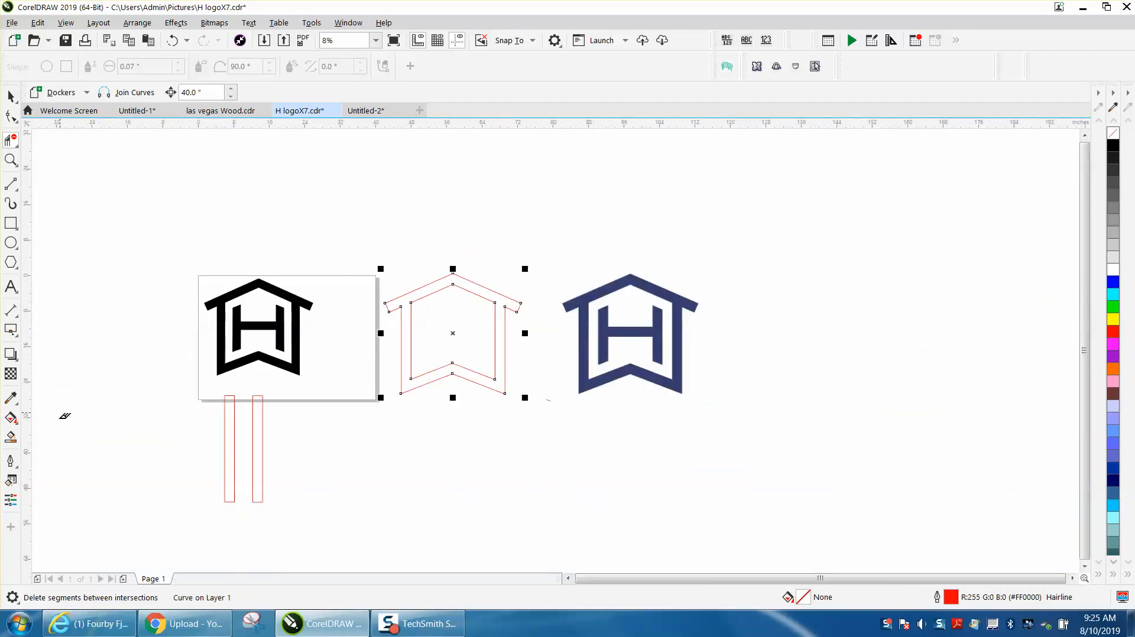
Smart Fill the trimmed house outline in black and move the filled shape 80 inches right, beyond the blue bitmap.
left_click(11, 437)
left_click(408, 367)
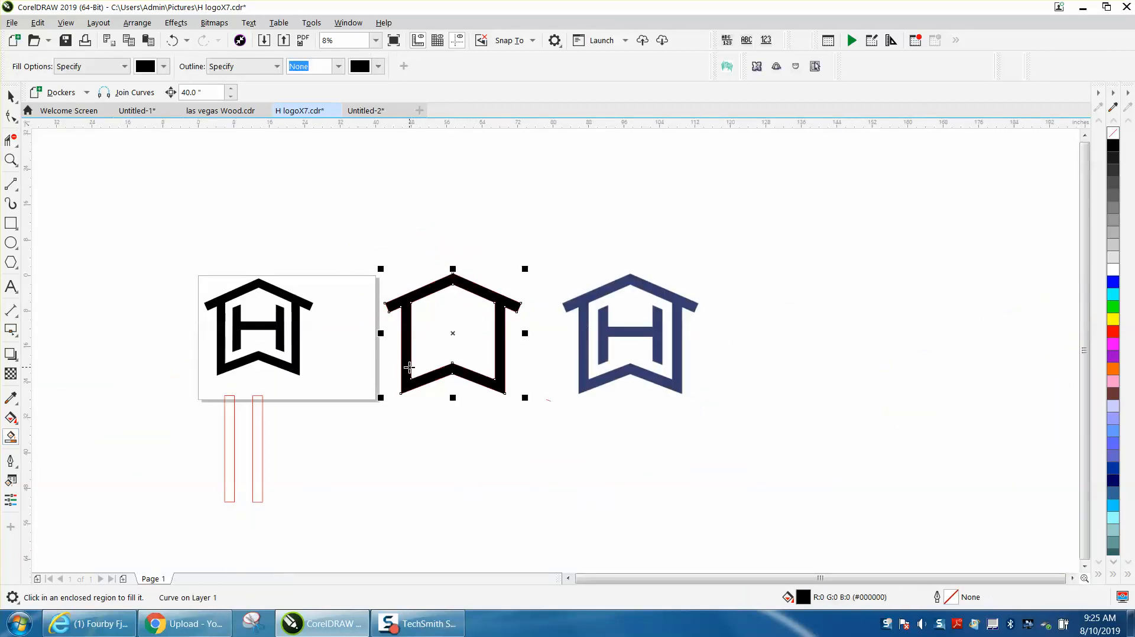
key("Right")
key("Right")
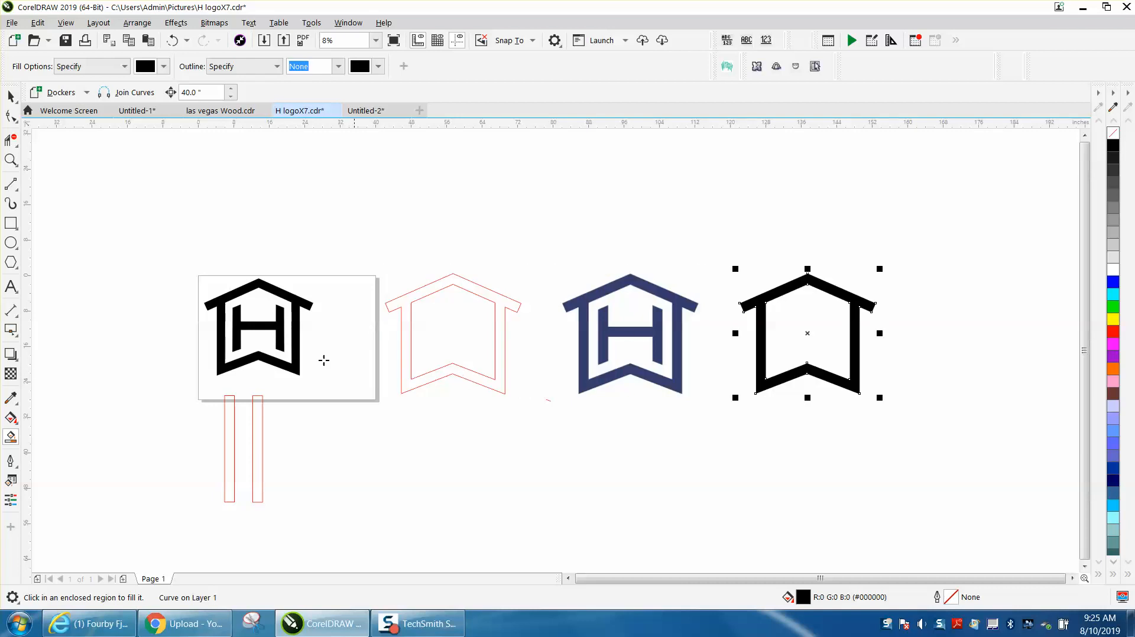
Move one of the spare red rectangles from below the page onto the right stem of the bitmap's H.
left_click(10, 160)
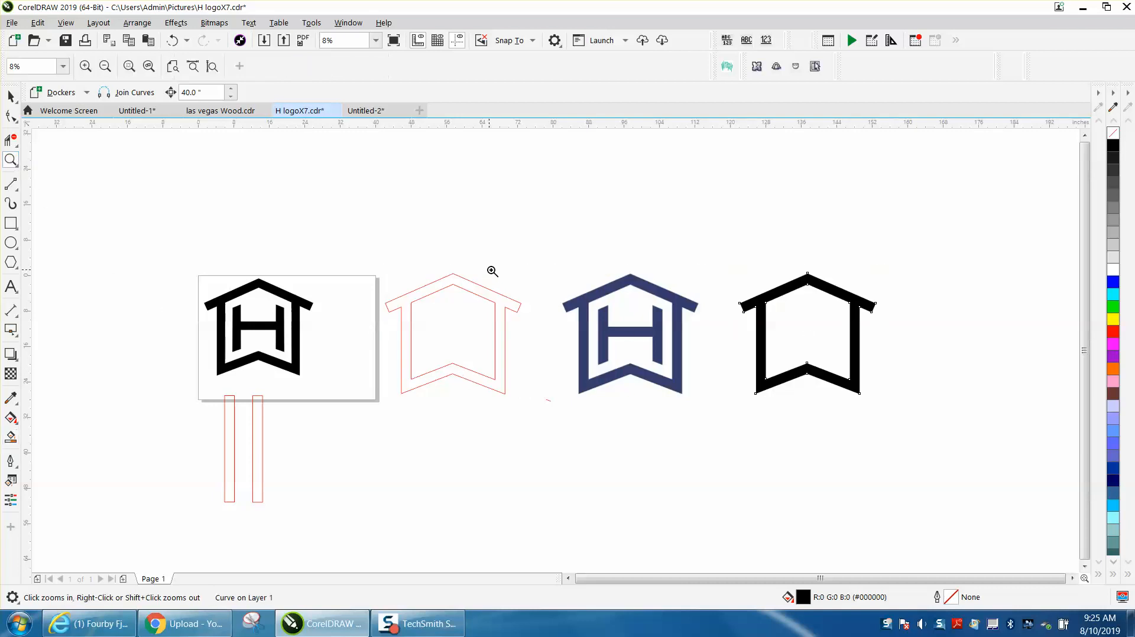
left_click(11, 95)
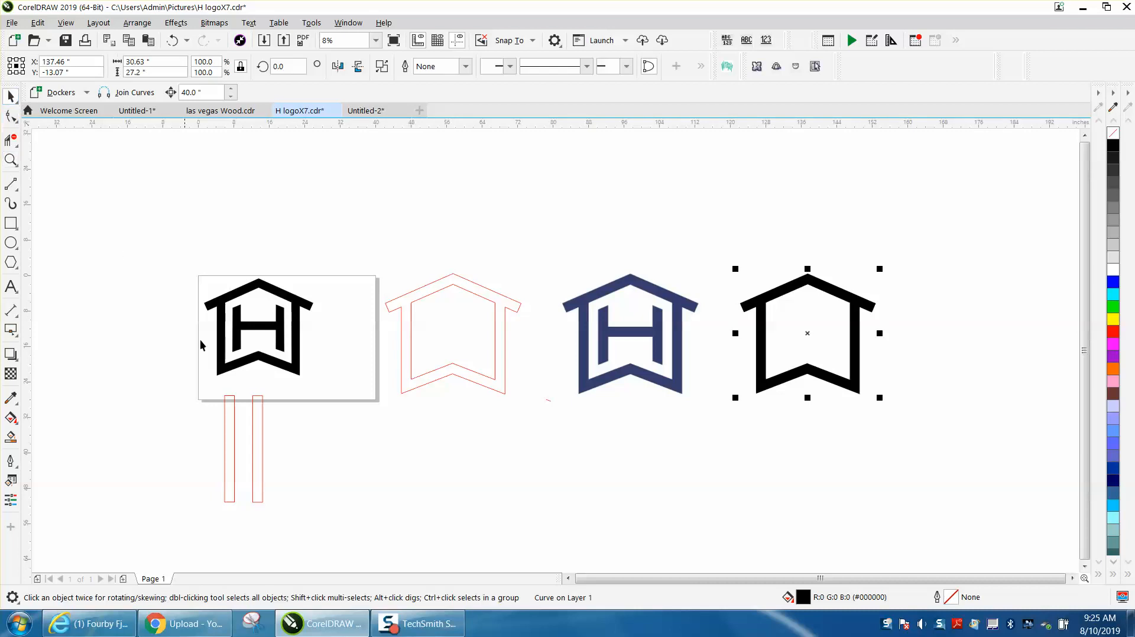
left_click_drag(261, 430, 665, 342)
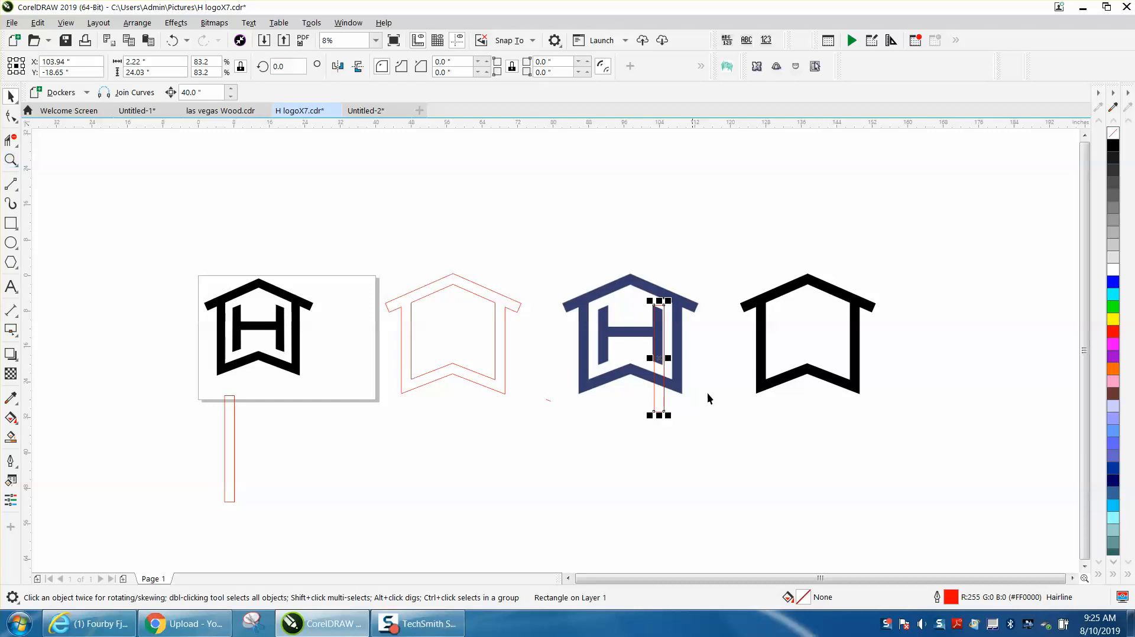
left_click(10, 160)
left_click_drag(619, 274, 750, 428)
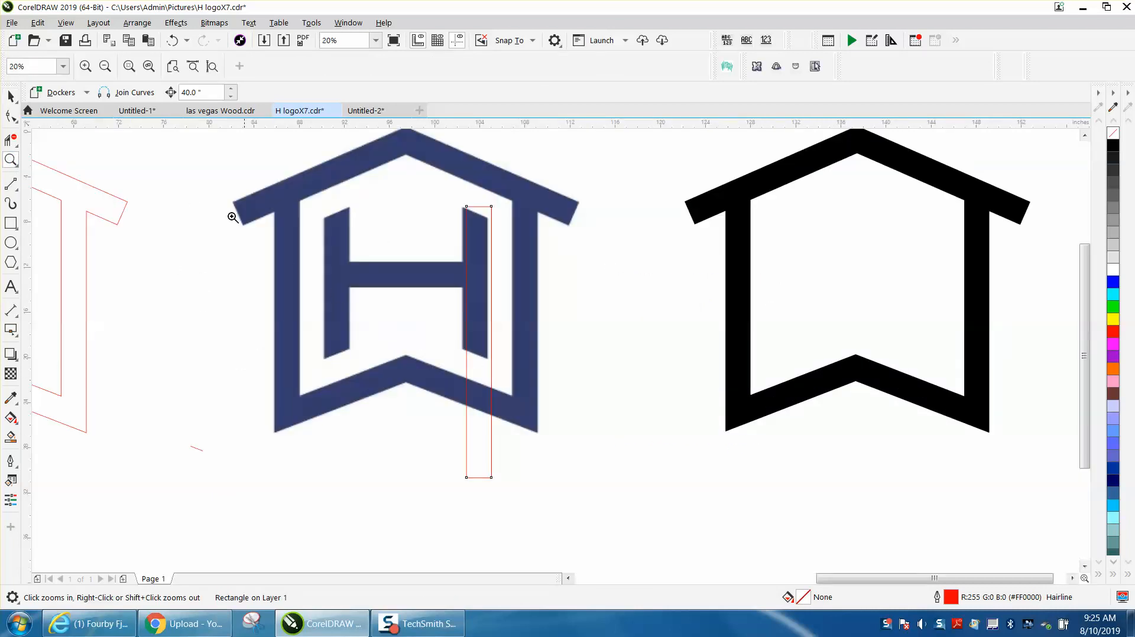
Set the nudge distance to .001 inches and nudge the red rectangle left toward the edge of the H's right stem.
left_click(10, 95)
left_click(256, 130)
left_click(410, 67)
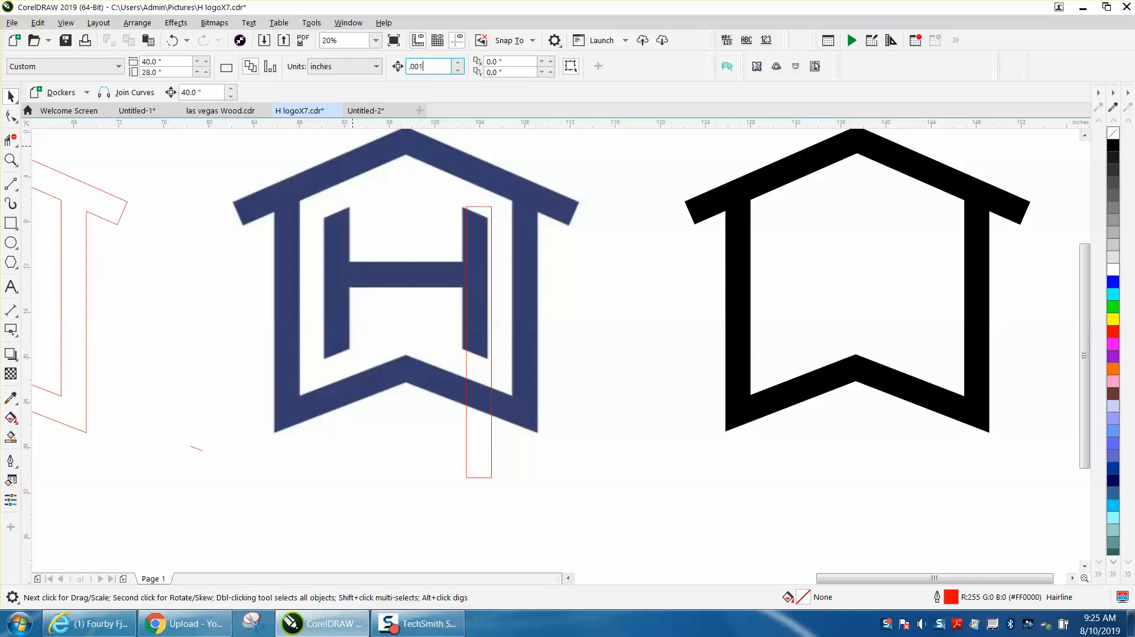
left_click(491, 246)
left_click(491, 245)
key("Left")
key("Left")
key("Left")
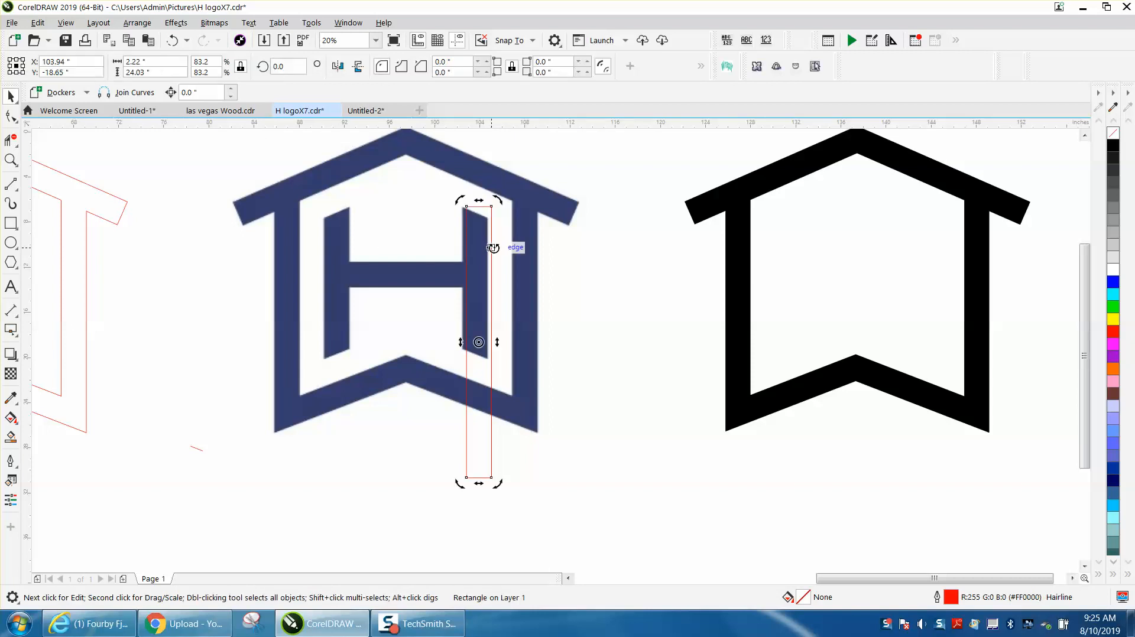
key("Left")
key("Left")
key("Left")
key("Left")
key("Left")
key("Left")
key("Left")
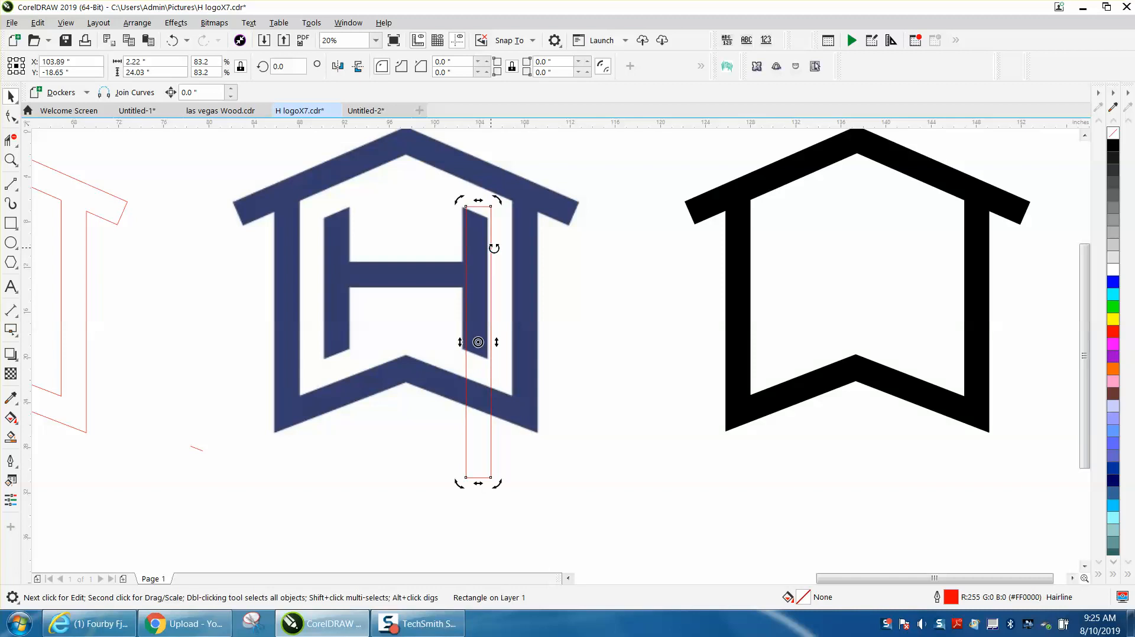
key("Left")
key("Left")
key("Left")
key("Left")
key("Left")
key("Left")
key("Left")
key("Left")
Set the rectangle's width to 2.2 inches and align its upper left corner with the top of the H's right stem.
left_click(125, 62)
type("2.2")
key("Return")
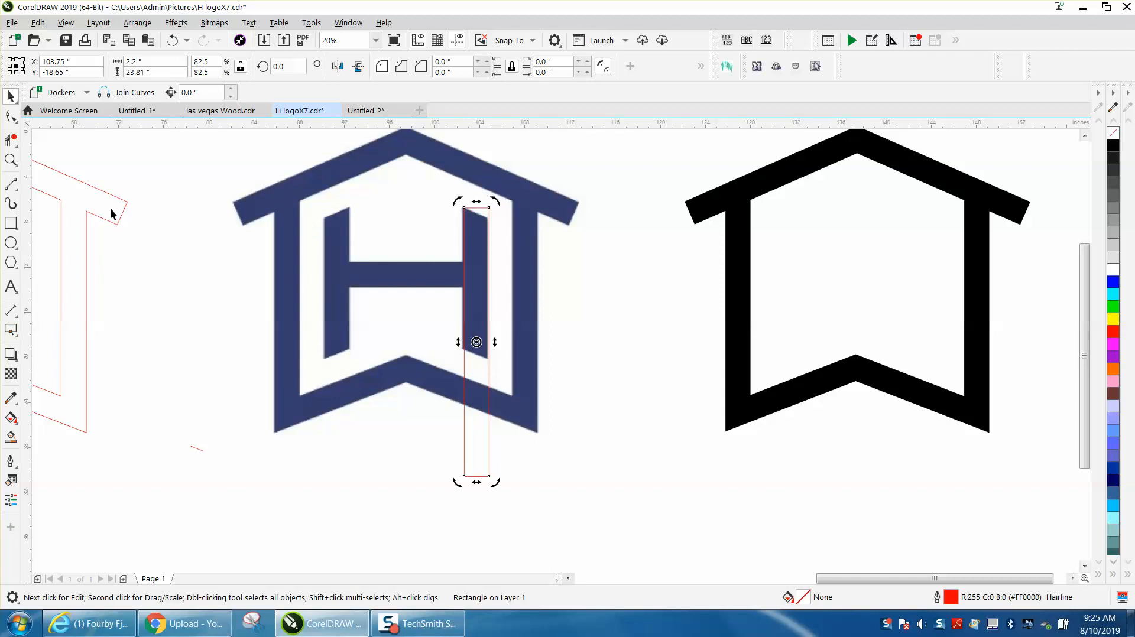
left_click(7, 159)
left_click_drag(398, 183, 552, 294)
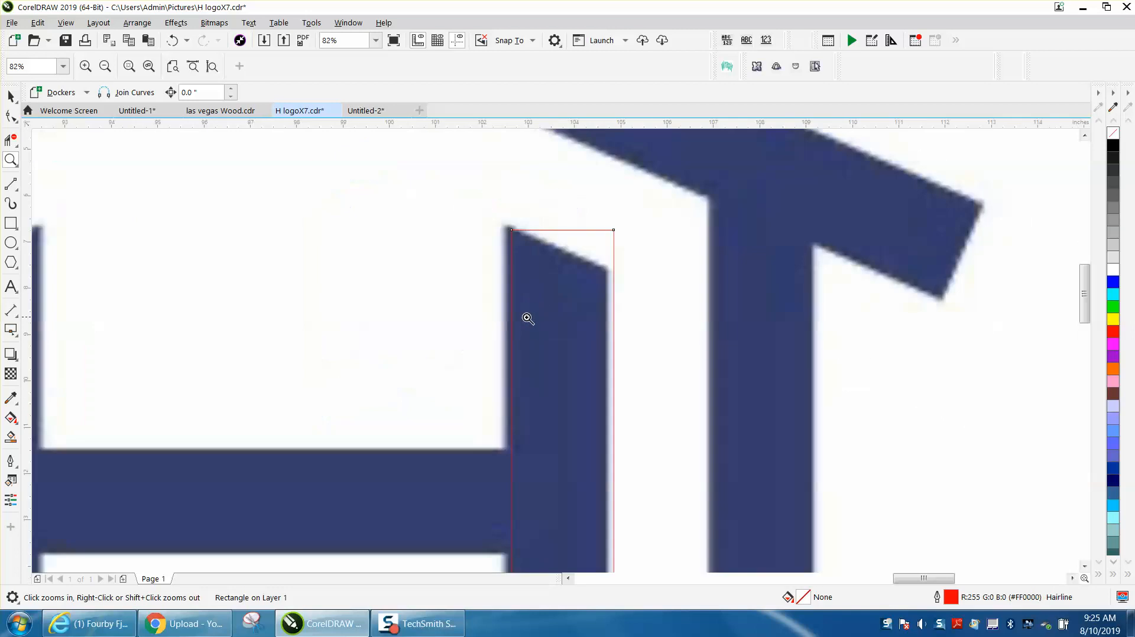
left_click(10, 95)
left_click_drag(586, 260, 582, 257)
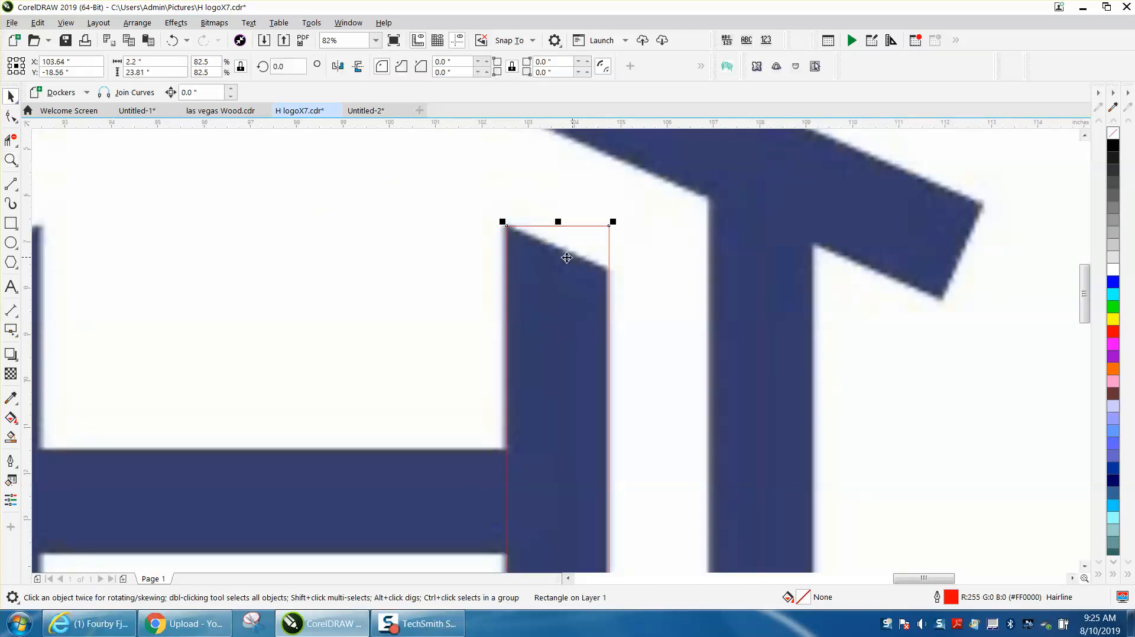
Convert the rectangle to curves and lower its upper right node to match the slanted top of the H's right stem.
scroll(519, 253, "down", 2)
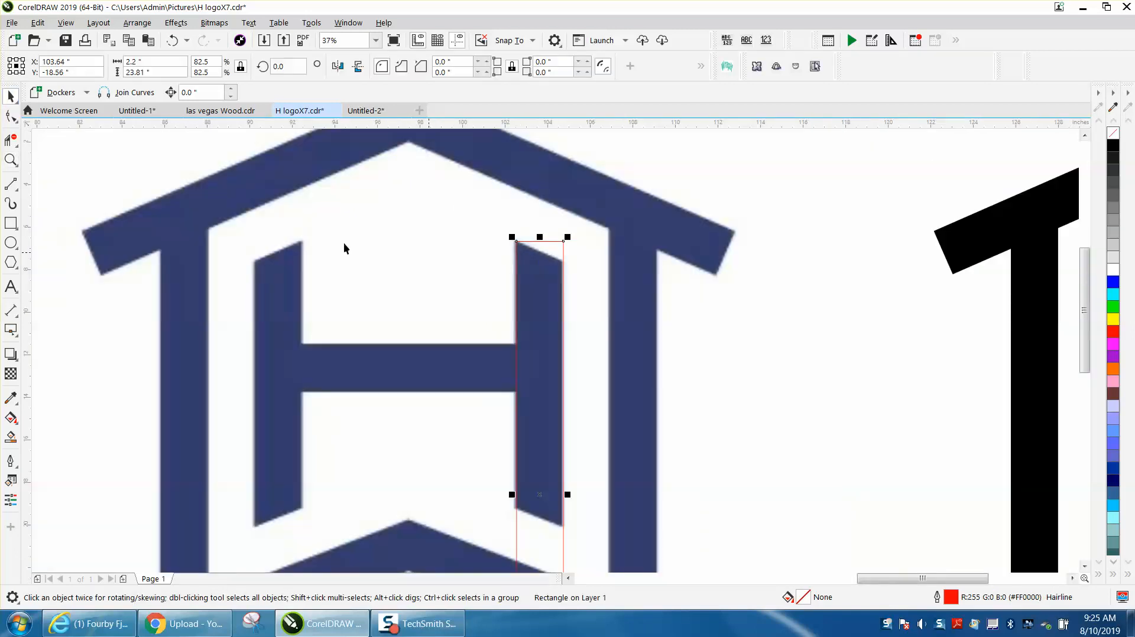
left_click(135, 22)
left_click(218, 361)
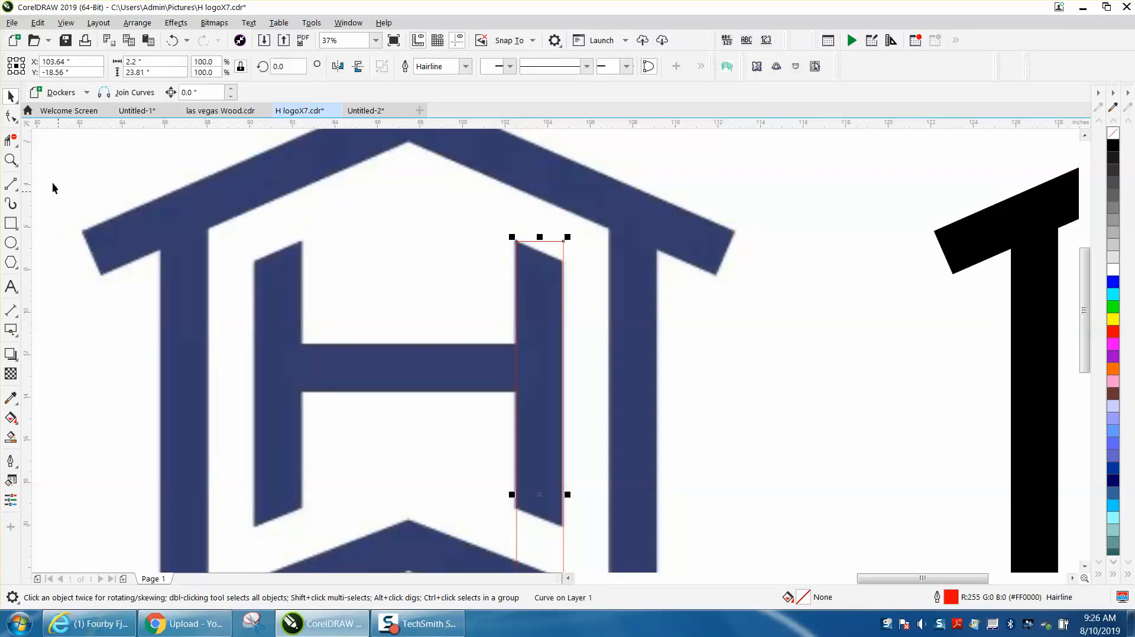
left_click(10, 116)
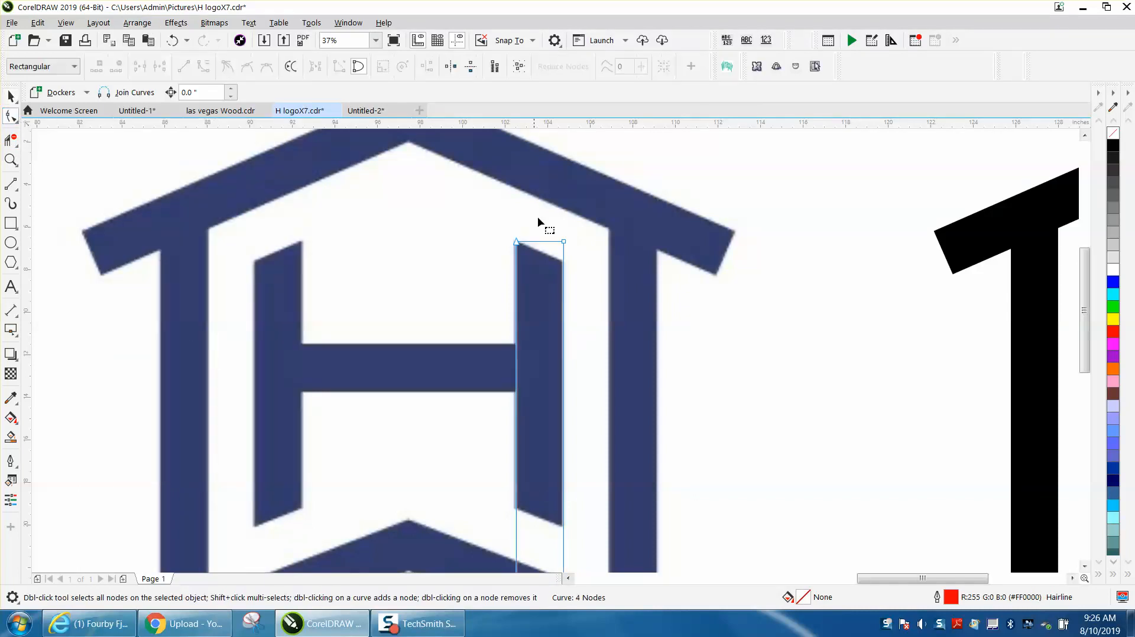
left_click(9, 161)
left_click_drag(489, 221, 653, 292)
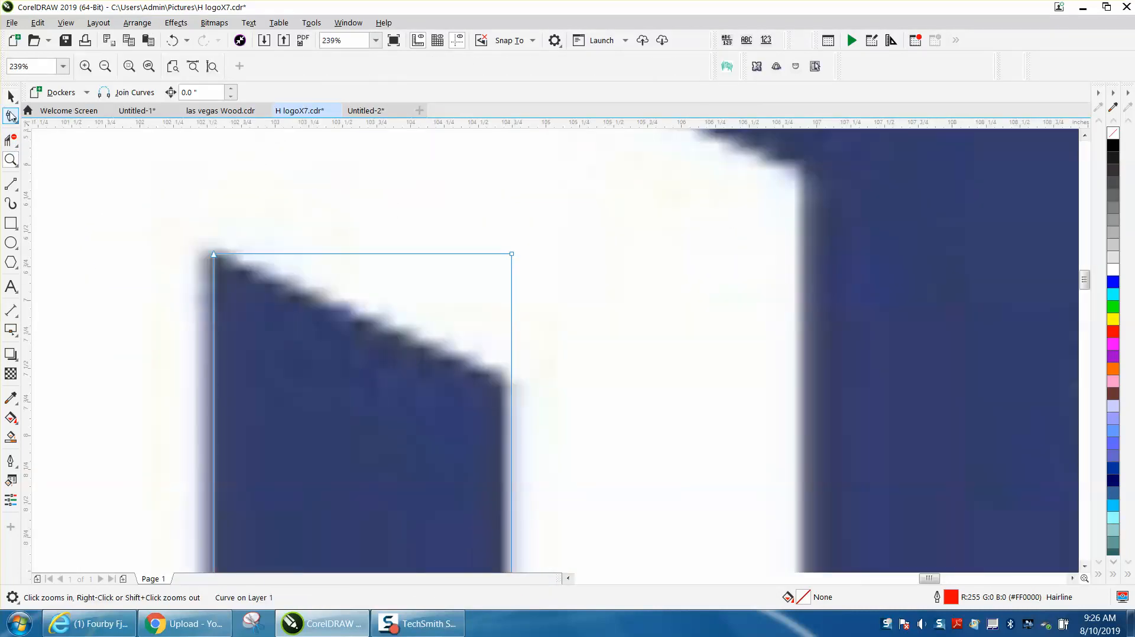
left_click(11, 115)
left_click_drag(511, 254, 510, 377)
scroll(398, 260, "down", 6)
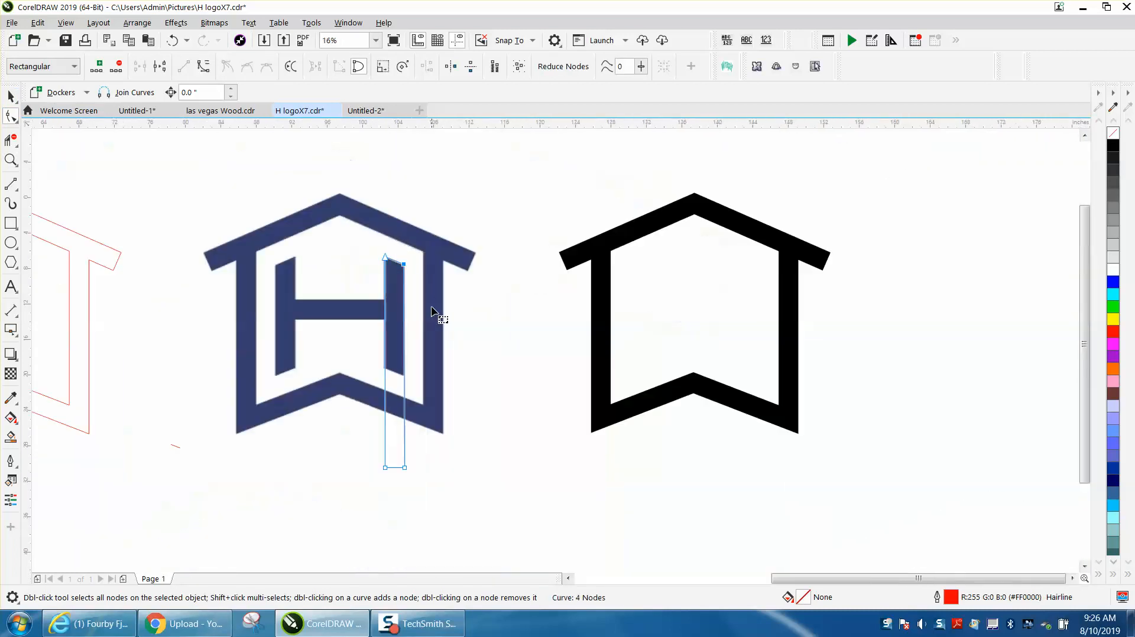
Draw a 2-point line along the stem's slanted bottom, about 2.18 by 0.81 inches, and delete the rectangle's side segments below it.
left_click(11, 159)
left_click_drag(334, 350, 493, 495)
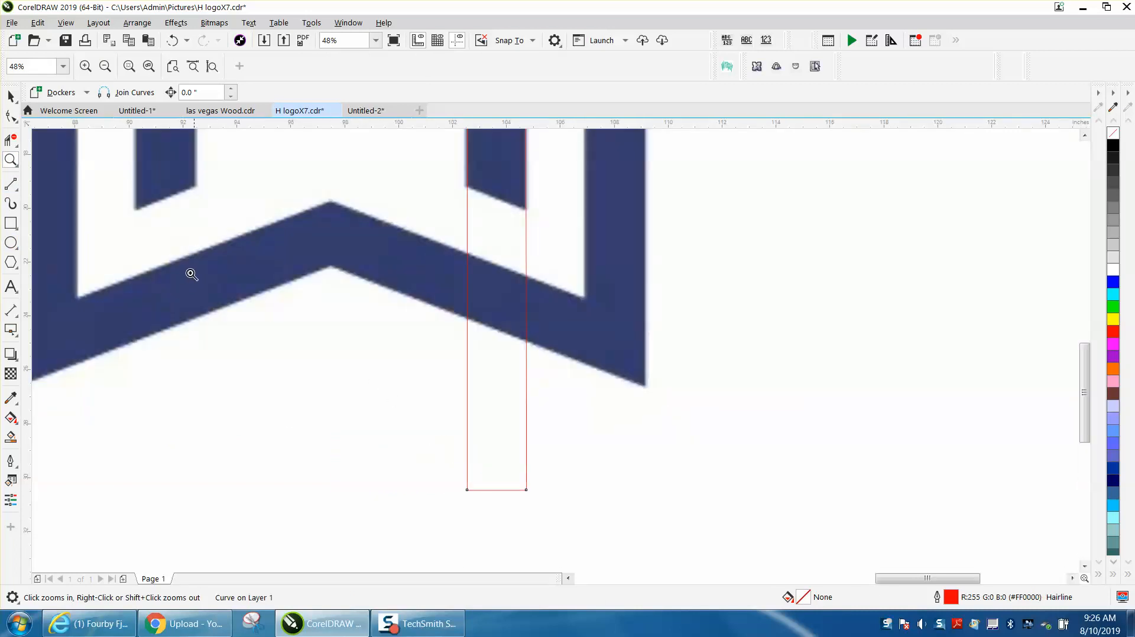
left_click(17, 189)
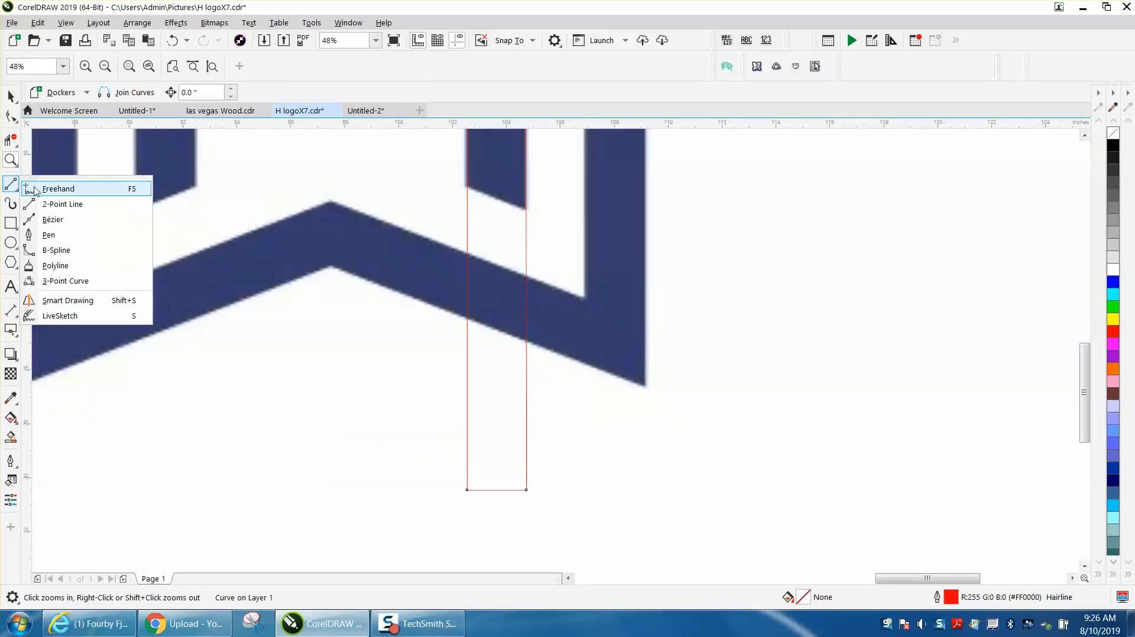
left_click(51, 204)
left_click_drag(467, 188, 525, 209)
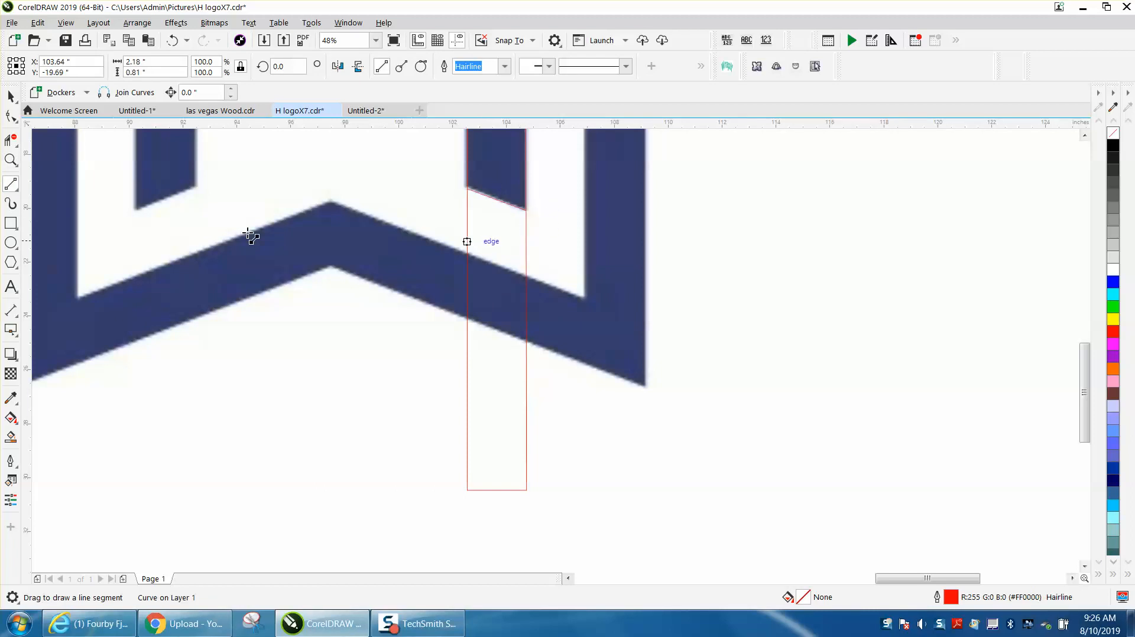
left_click(11, 141)
left_click_drag(436, 354, 562, 396)
Set the nudge distance to 15 inches and move the blue logo bitmap up 30 inches, clear of the traced stem.
scroll(506, 358, "down", 4)
key("space")
left_click(511, 302)
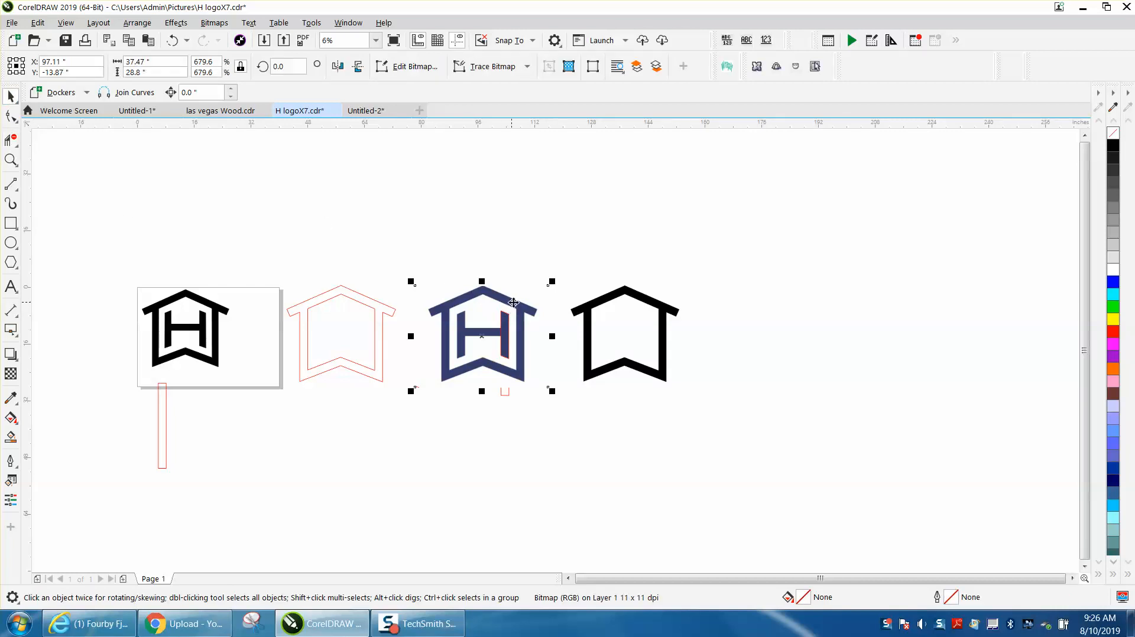
left_click(172, 40)
left_click(447, 175)
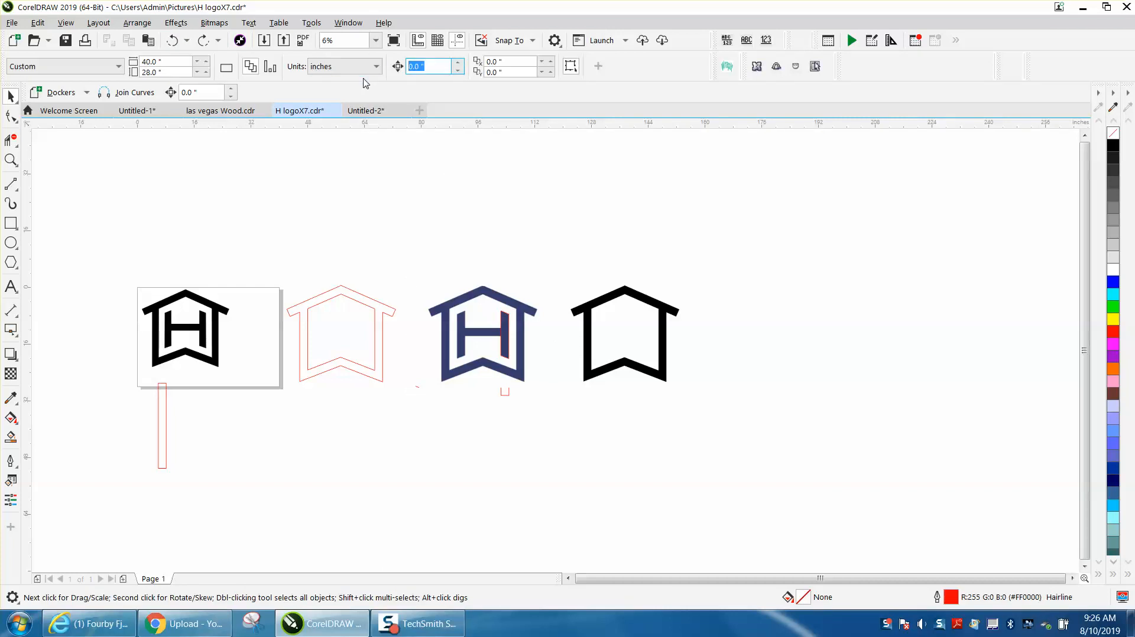
type("15")
left_click(495, 288)
key("Up")
key("Up")
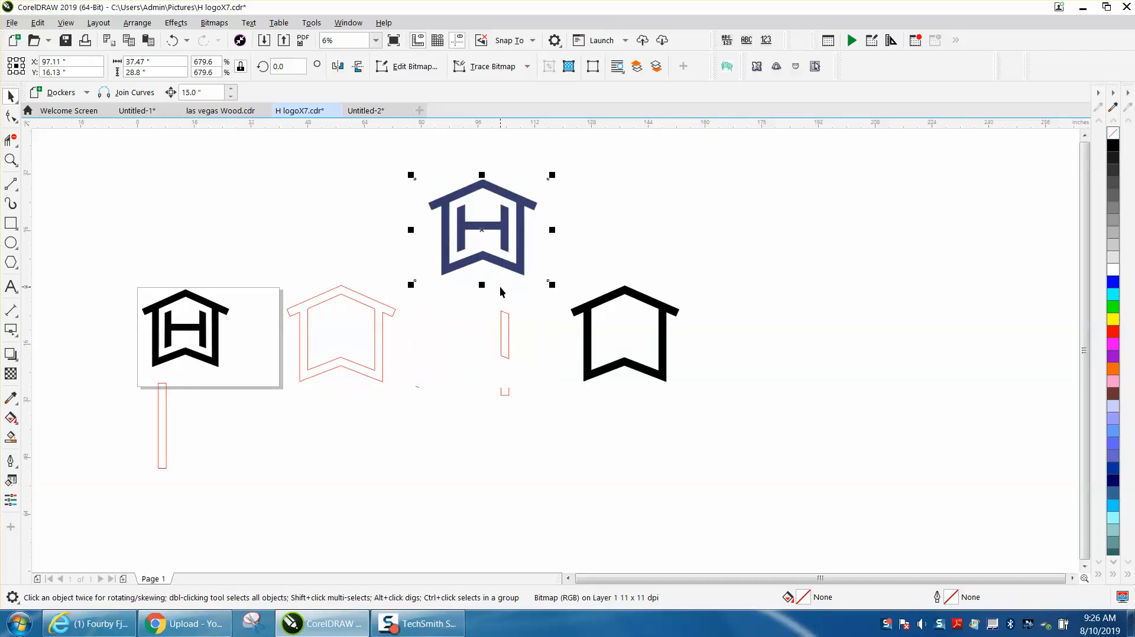
Break the trimmed stem curve apart and delete the leftover piece below the stem.
left_click(537, 404)
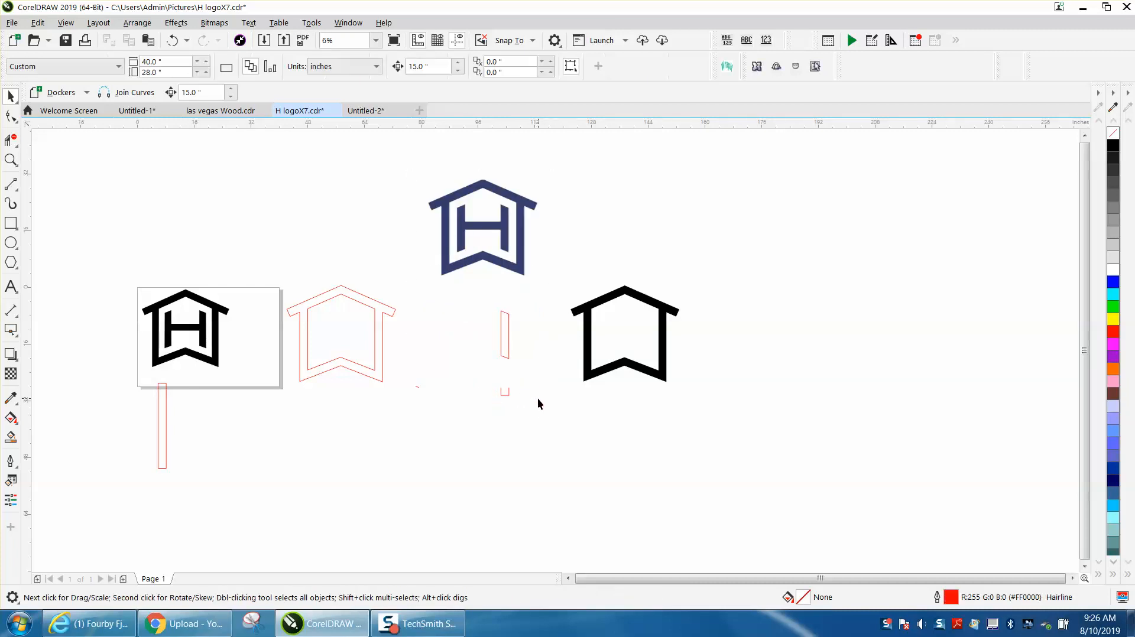
left_click(505, 392)
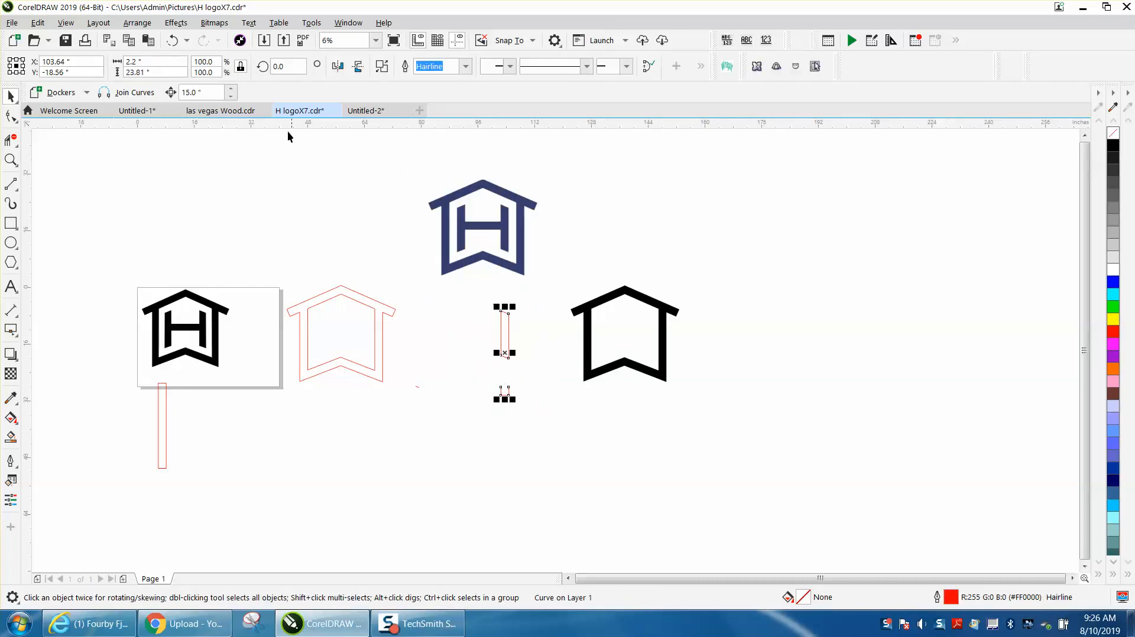
left_click(141, 24)
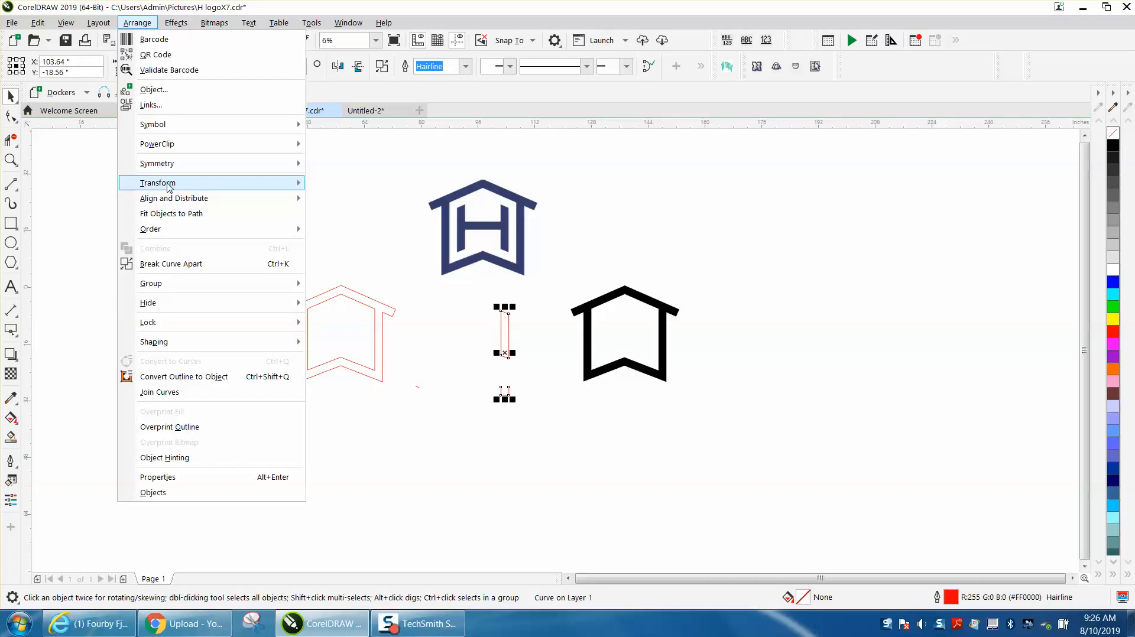
left_click(178, 263)
left_click(437, 338)
left_click_drag(523, 405, 523, 405)
key("Delete")
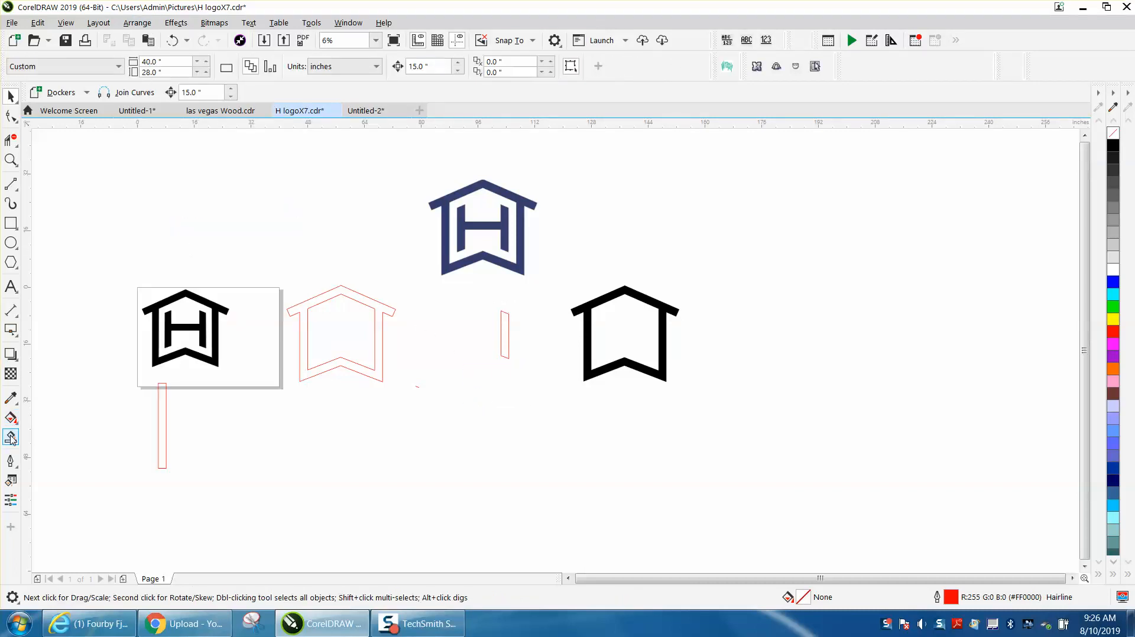
Smart Fill the traced stem in black and move the filled shape down 30 inches.
left_click(504, 334)
left_click(505, 334)
left_click(11, 436)
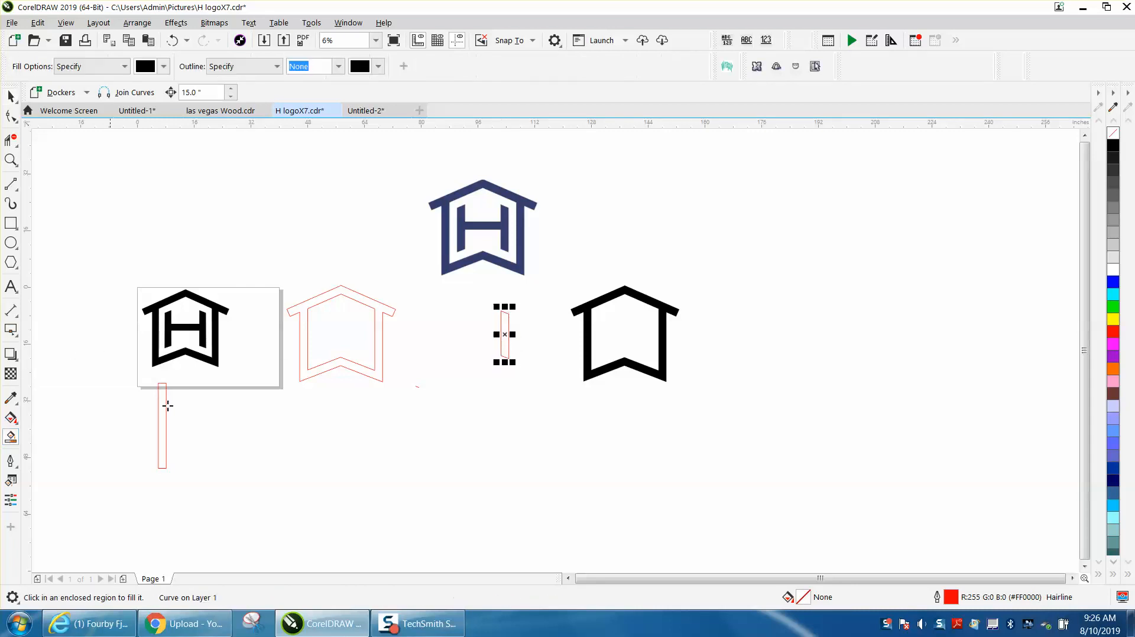
left_click(504, 323)
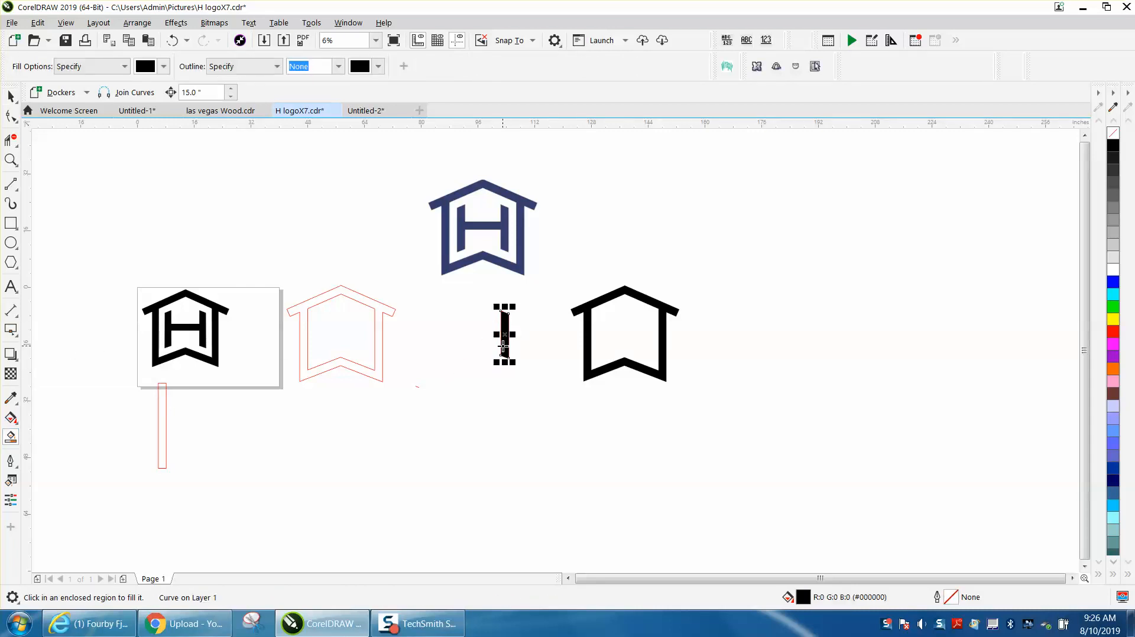
key("Down")
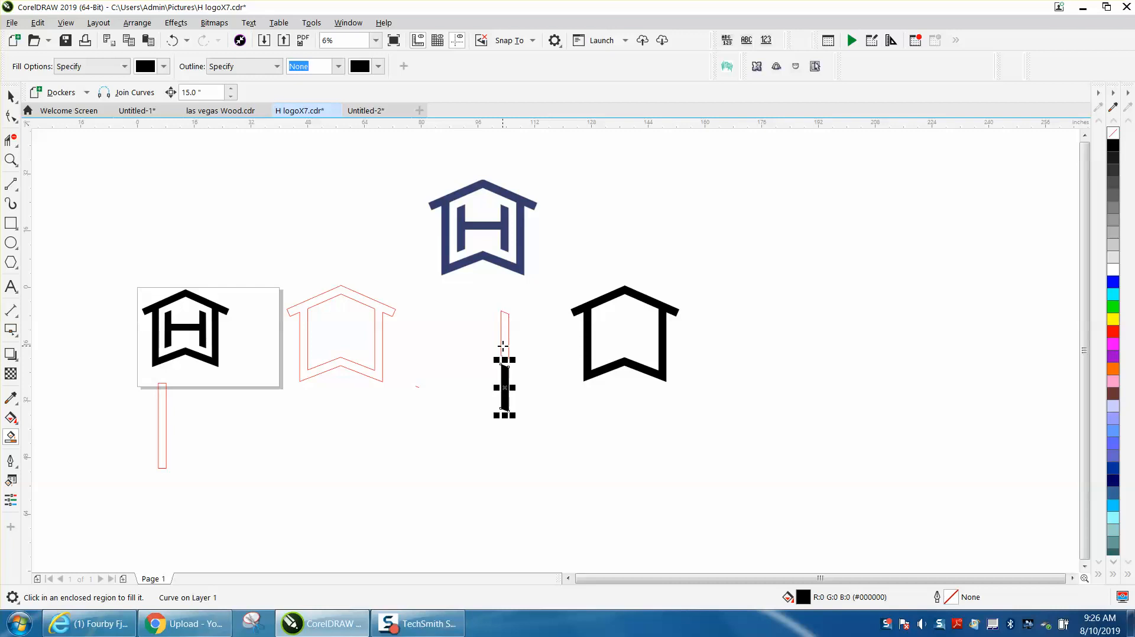
key("Down")
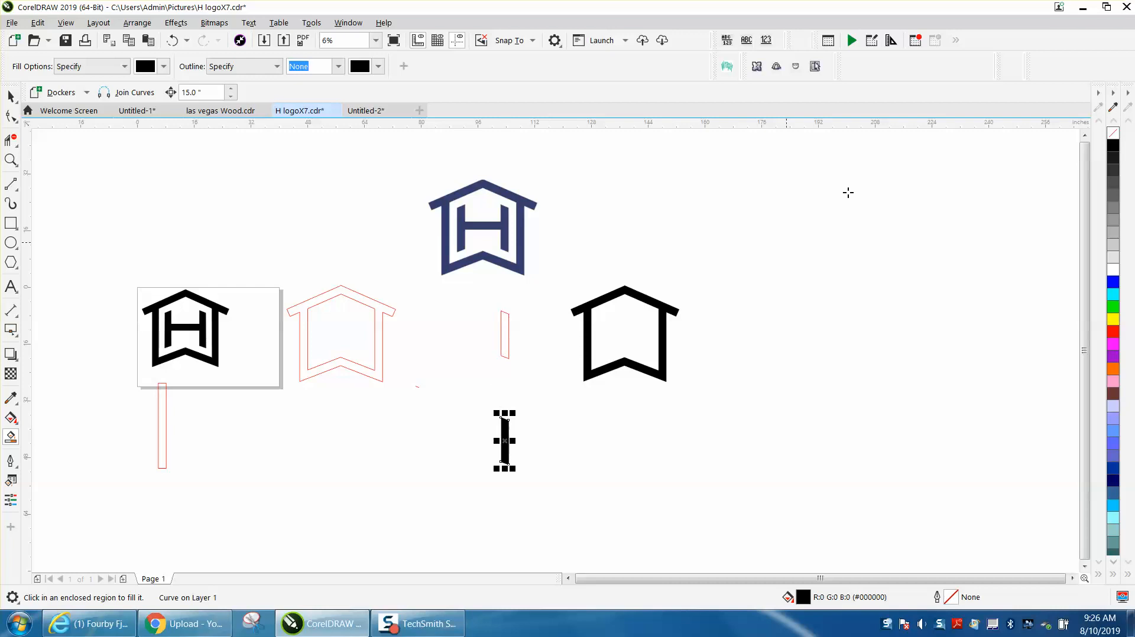
Give the new stem shape no fill and a red outline, and delete the original two-part stem outline.
left_click(1113, 133)
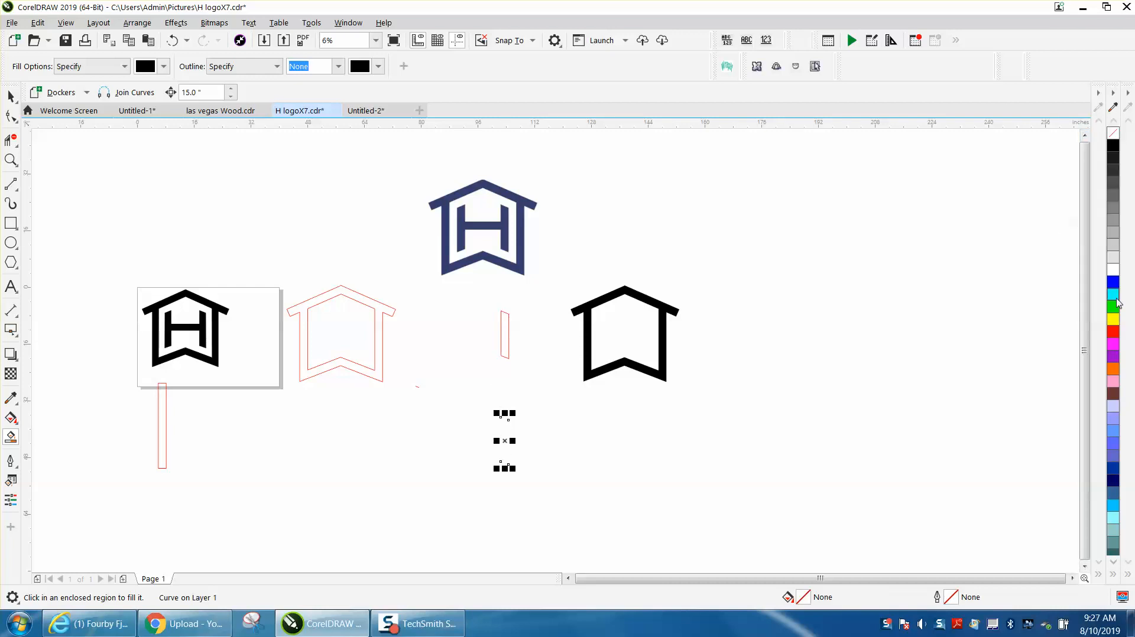
right_click(1109, 333)
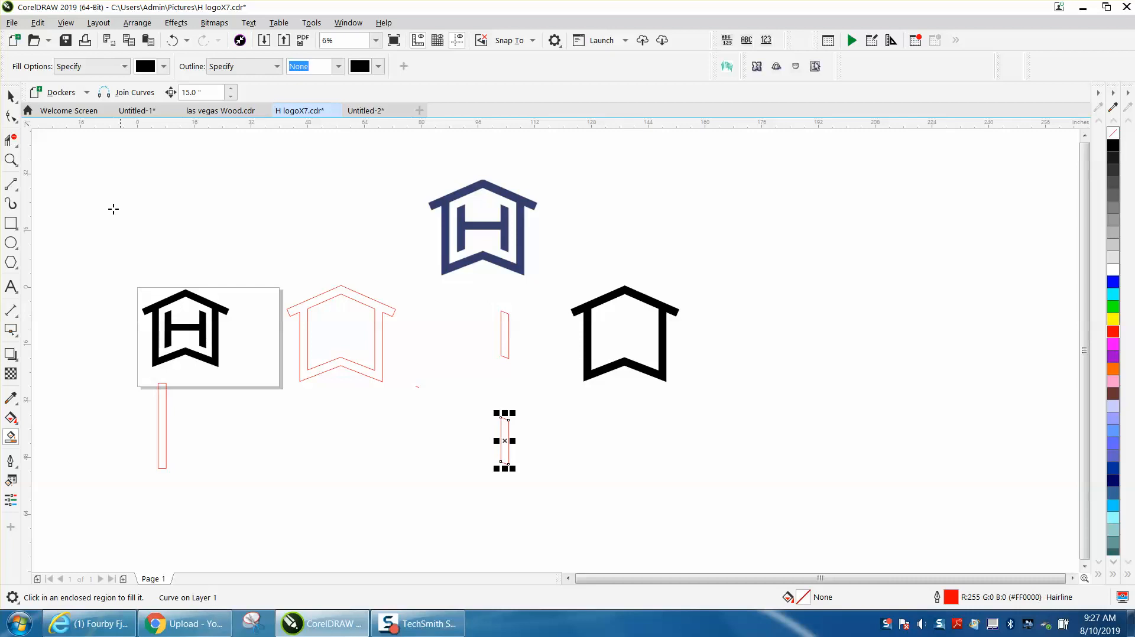
left_click(11, 96)
left_click_drag(468, 292, 544, 369)
key("Up")
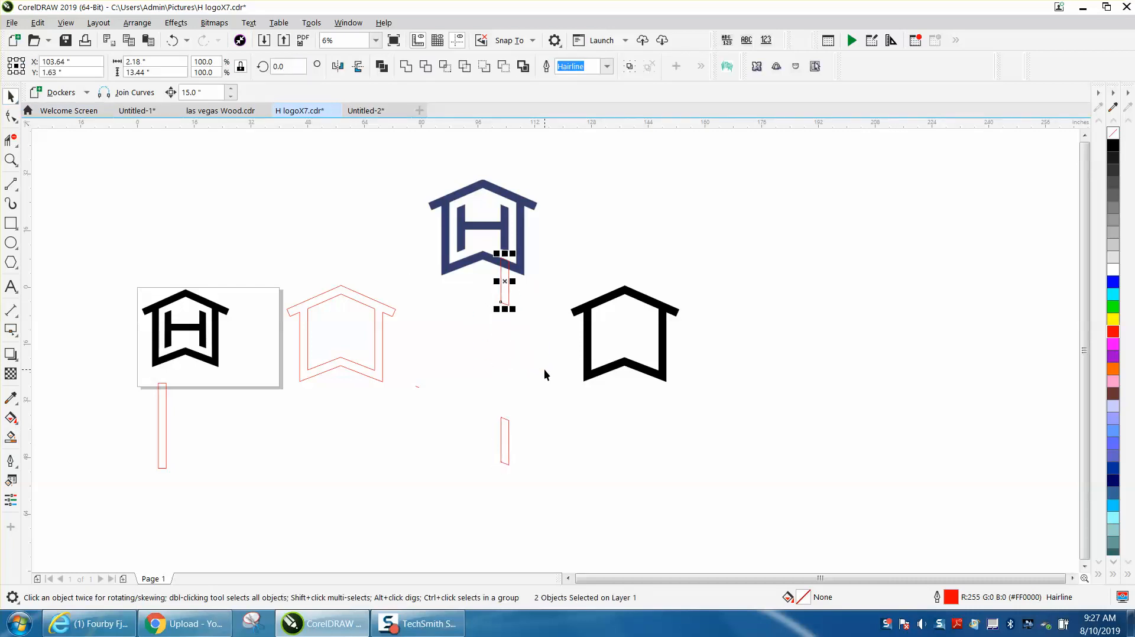
key("Delete")
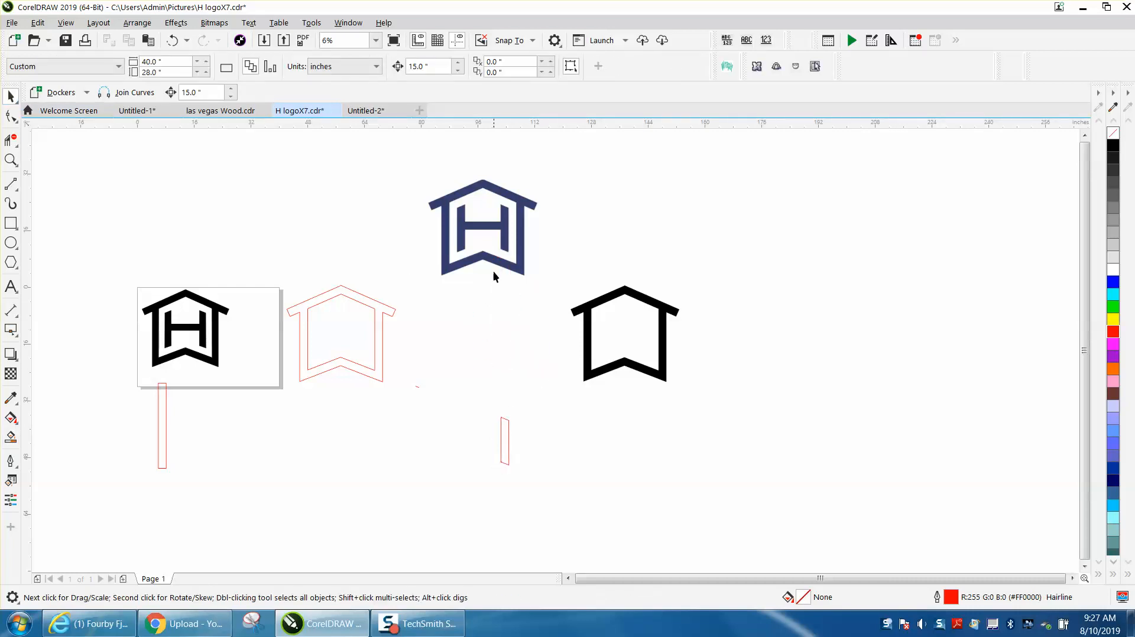
Move the blue logo bitmap down 60 inches so it lies under the traced right stem outline.
left_click(493, 270)
key("Down")
key("Down")
key("Down")
key("Down")
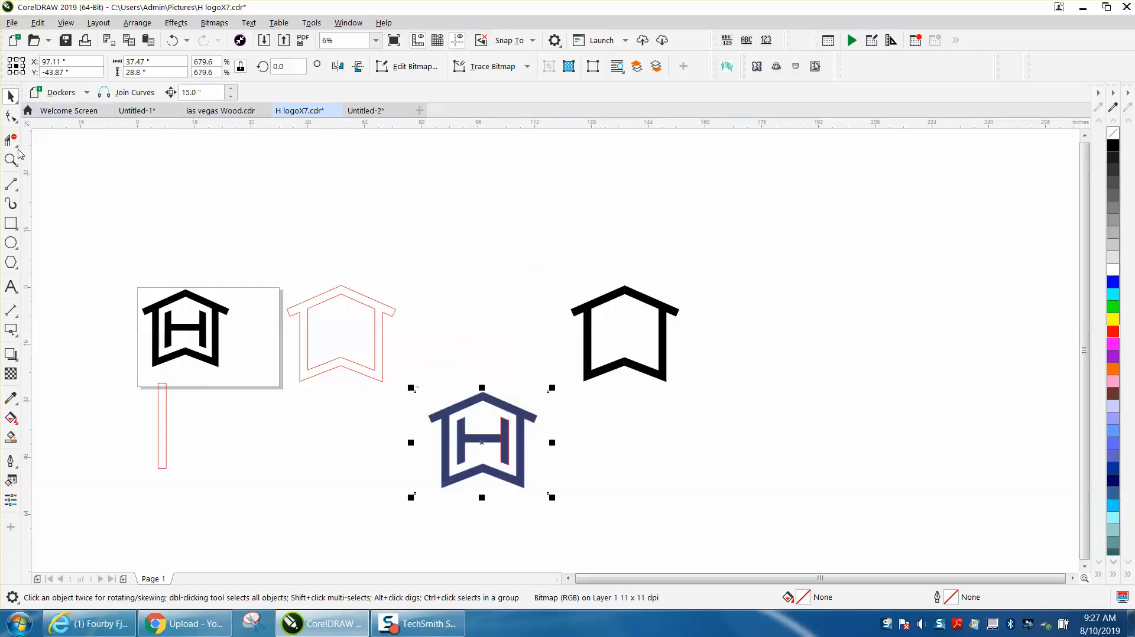
Create a vertically mirrored copy of the right stem outline and place it over the H's left stem.
left_click(11, 159)
left_click_drag(419, 396, 640, 540)
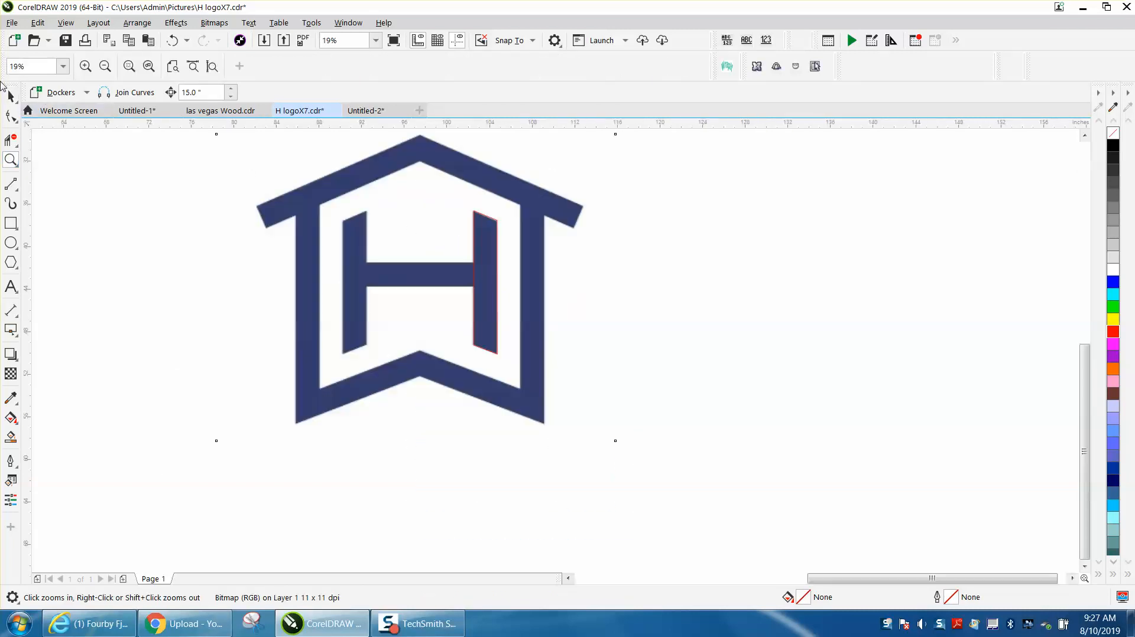
left_click(11, 96)
left_click(700, 273)
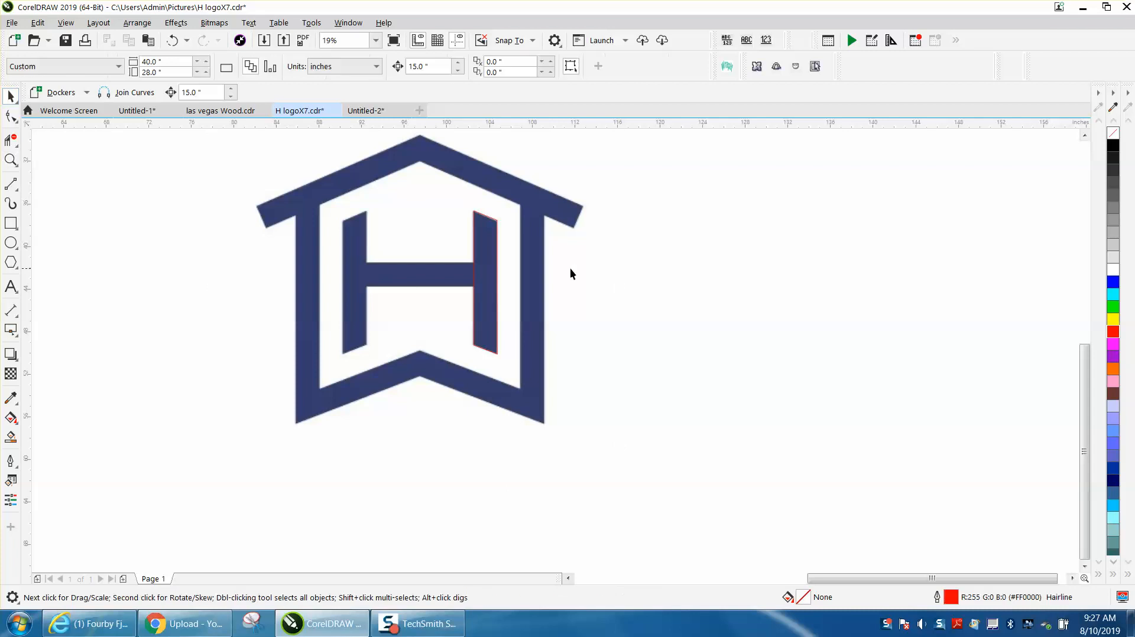
left_click(496, 246)
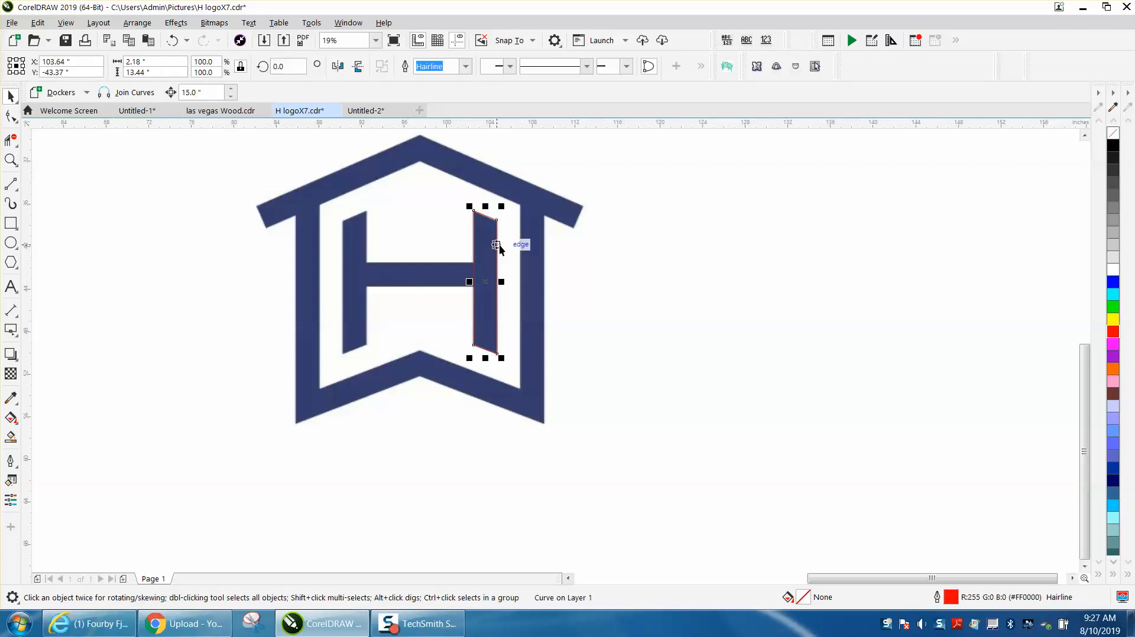
left_click(356, 67)
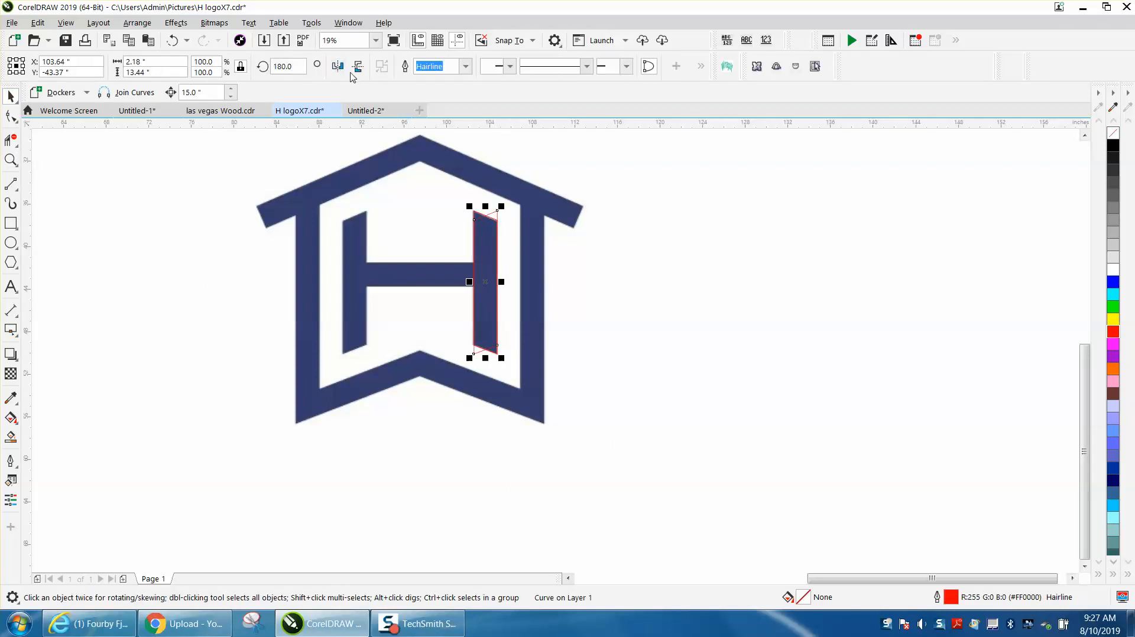
left_click_drag(490, 284, 354, 281)
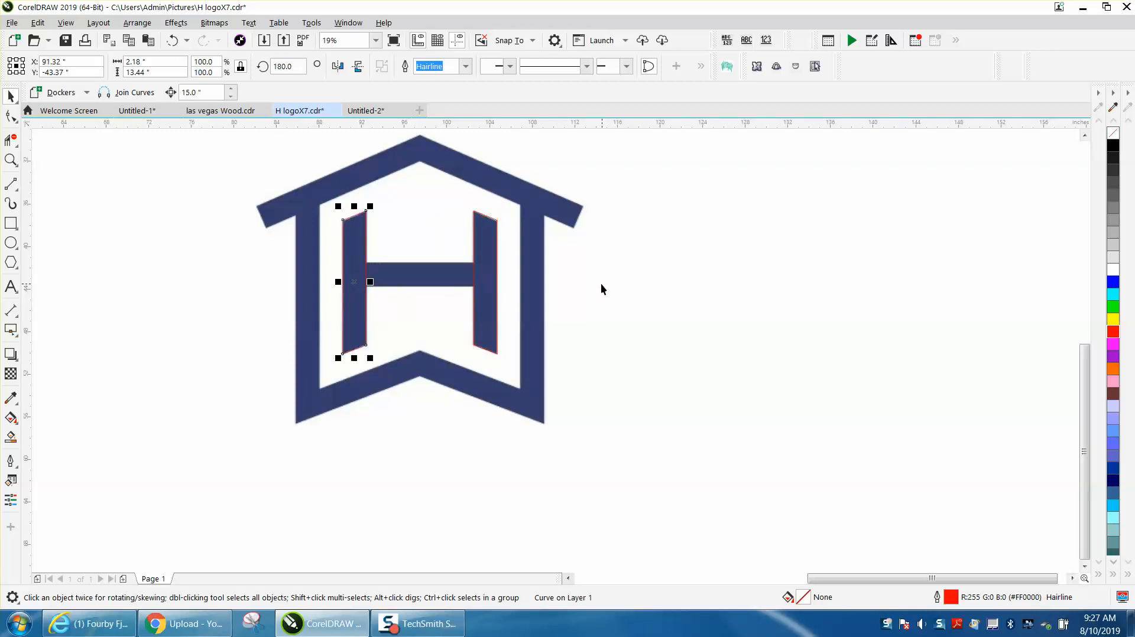
left_click(11, 159)
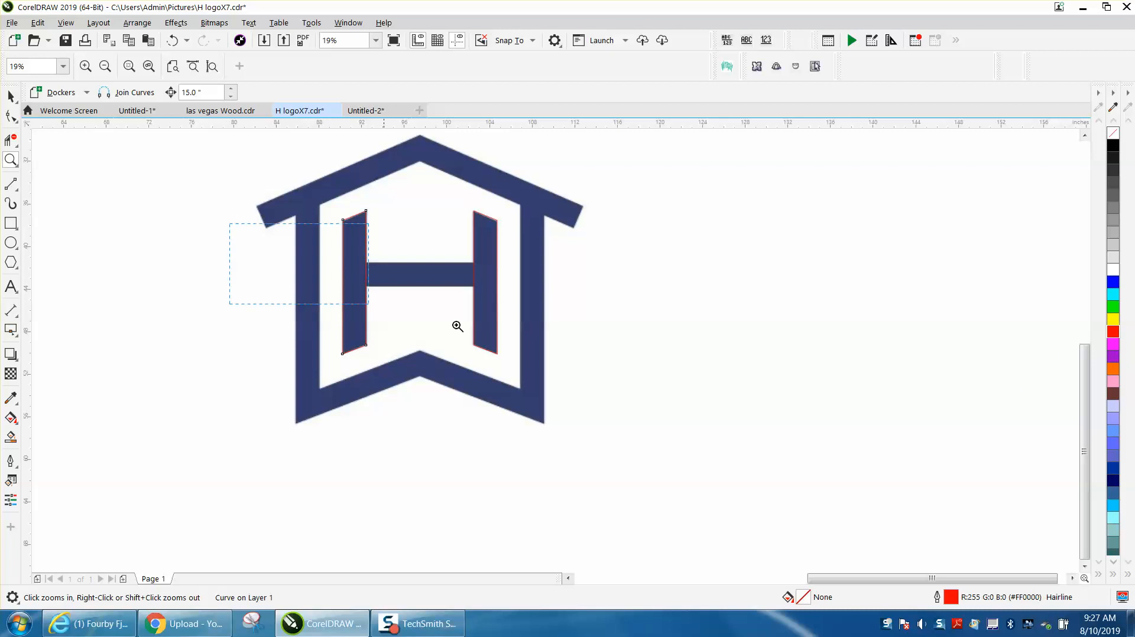
left_click(242, 354)
left_click(10, 96)
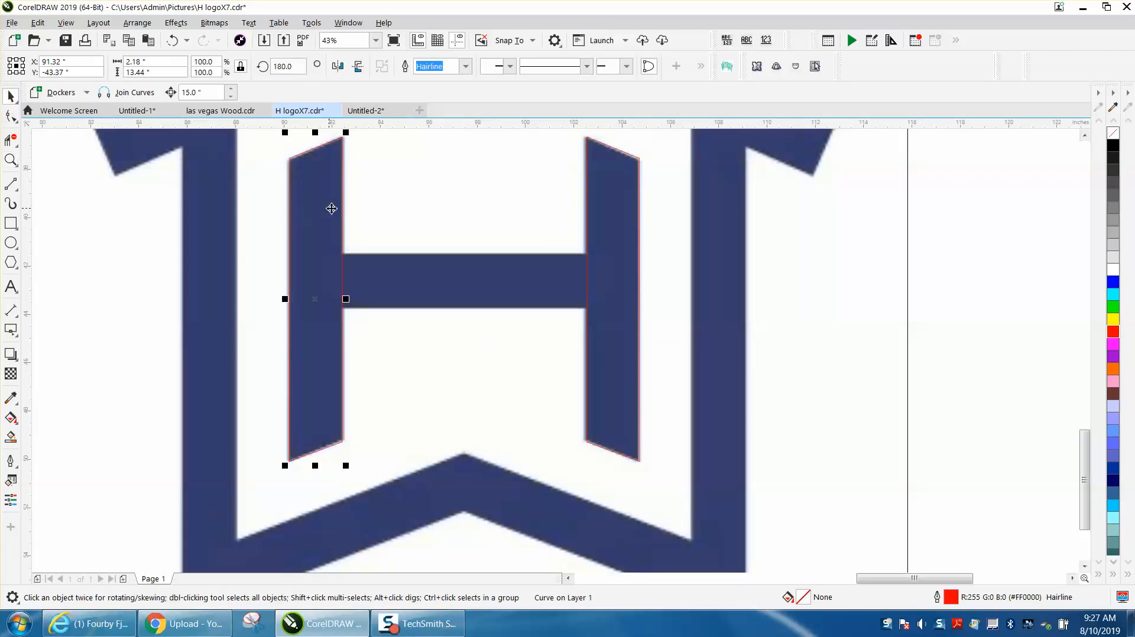
left_click(154, 200)
Move the tall red rectangle from below the page to below the blue logo and set its width to 2.18 inches.
scroll(164, 192, "down", 3)
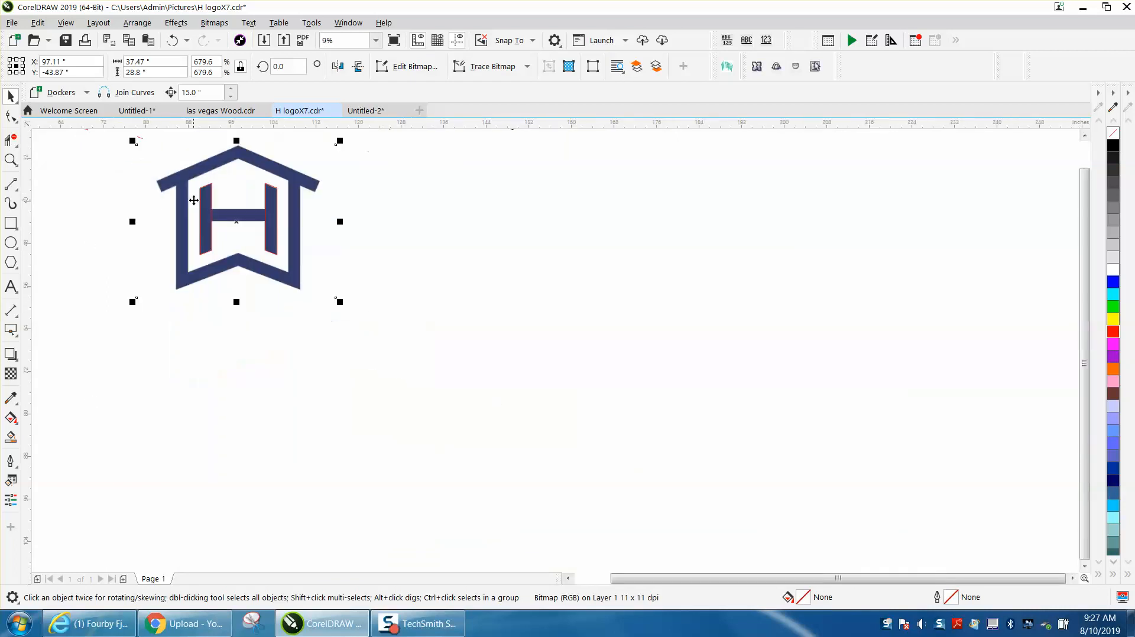
scroll(585, 221, "down", 3)
left_click_drag(378, 215, 497, 327)
left_click_drag(149, 61, 116, 65)
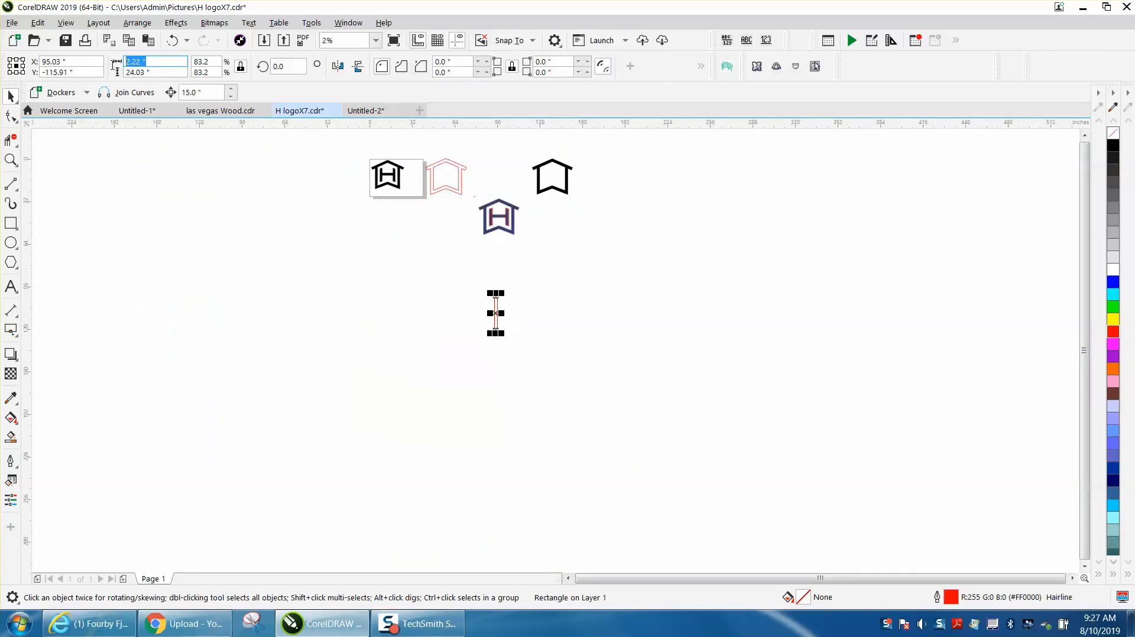
type("2.")
Rotate the narrow rectangle 90 degrees and align it over the H's crossbar, extending past both stems.
left_click(304, 65)
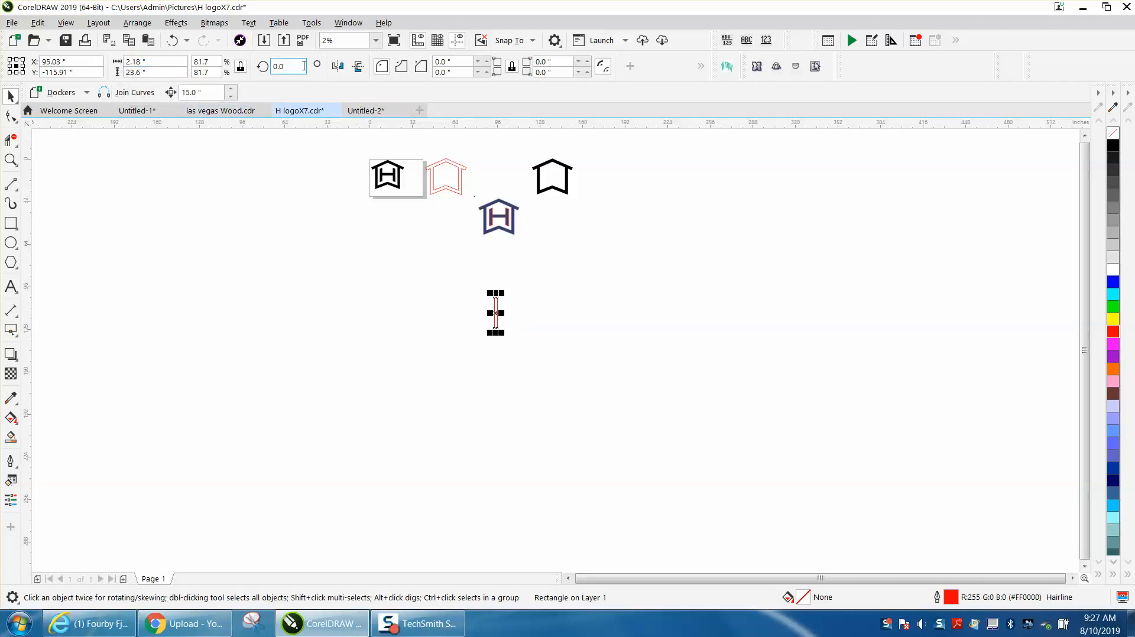
type("90")
key("Return")
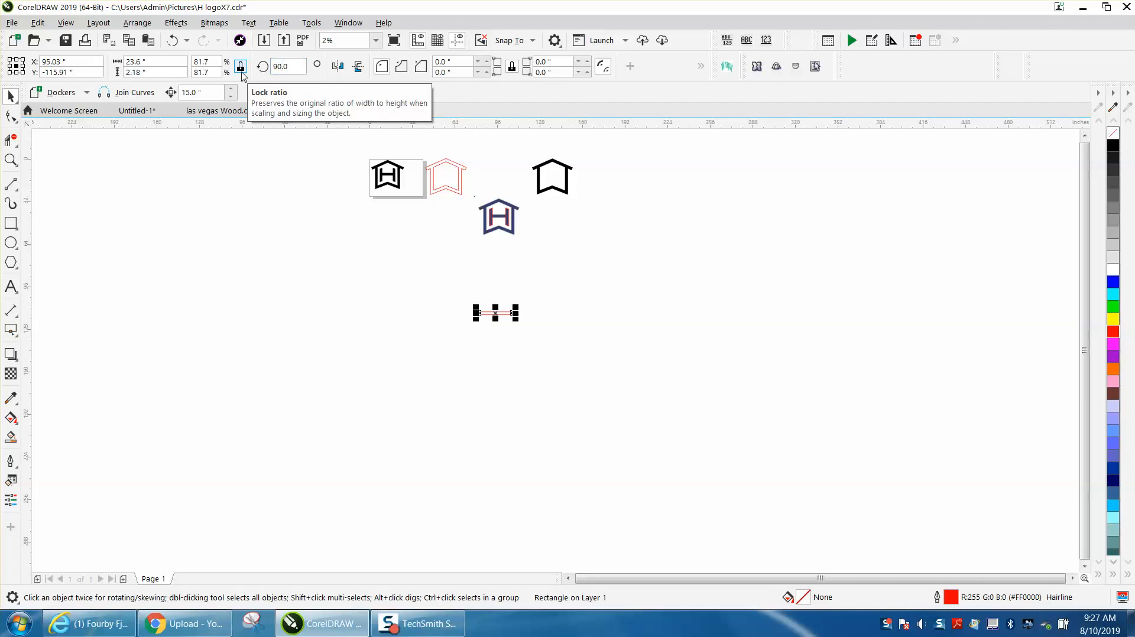
left_click_drag(495, 313, 501, 228)
left_click(11, 159)
left_click_drag(433, 188, 618, 296)
left_click_drag(317, 187, 608, 367)
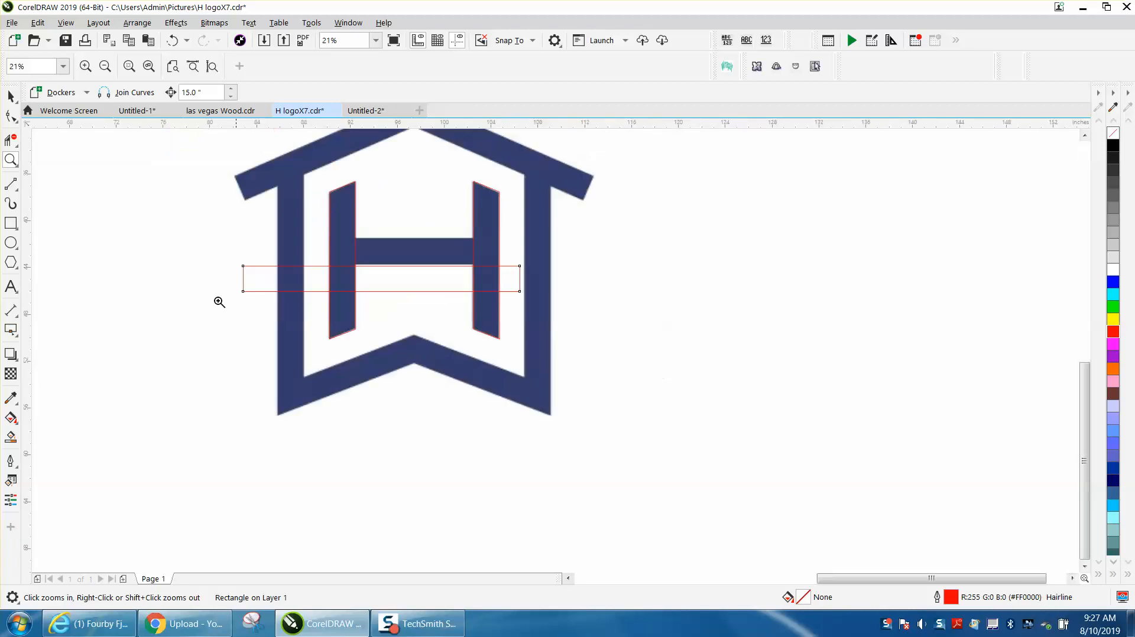
key("space")
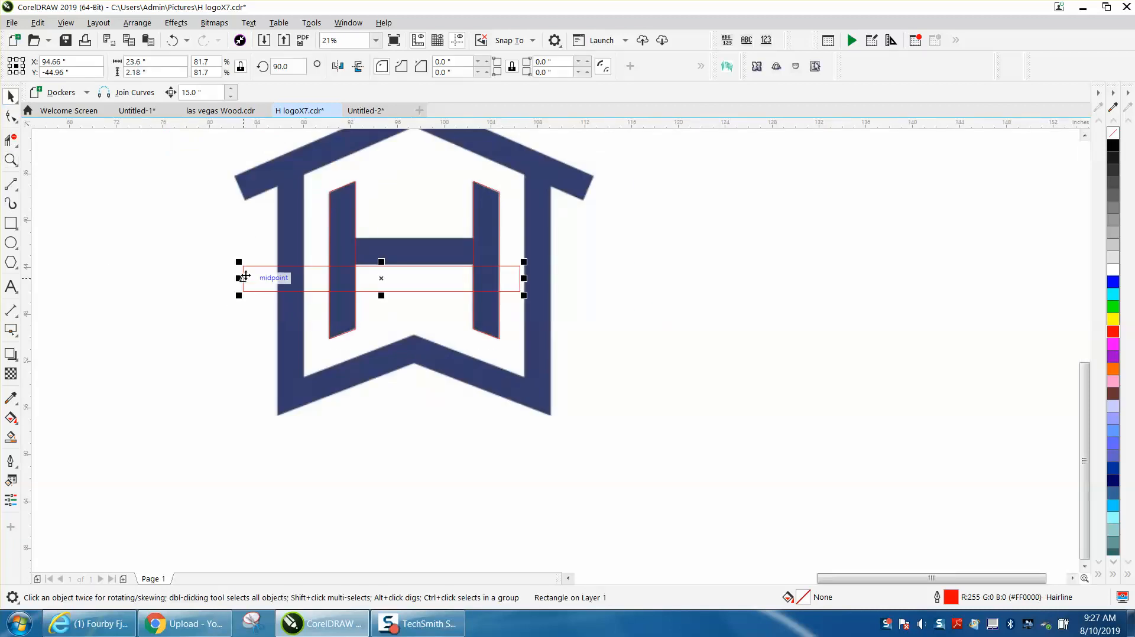
left_click_drag(382, 279, 406, 250)
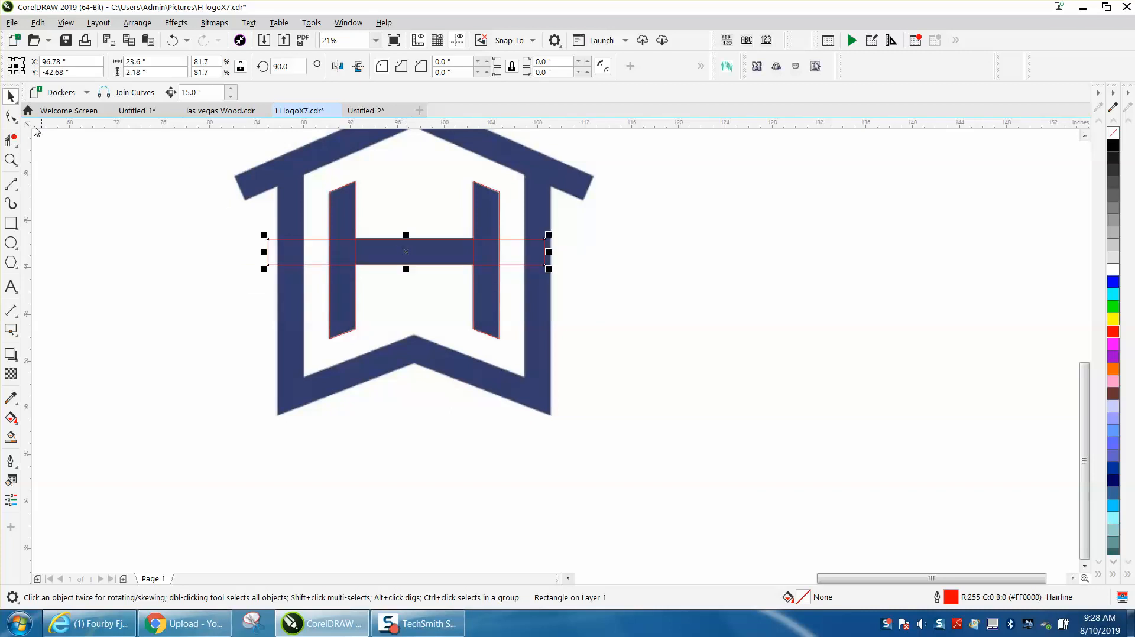
Move the blue logo bitmap 45 inches to the right, clear of the traced H outlines.
left_click(544, 160)
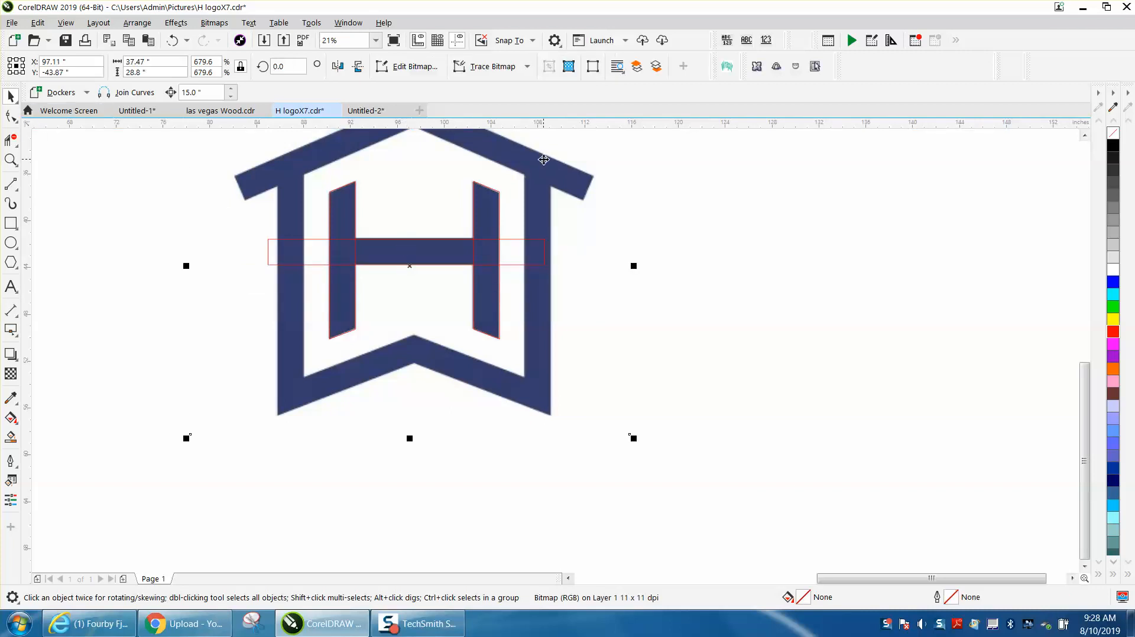
key("Right")
key("Right")
key("Right")
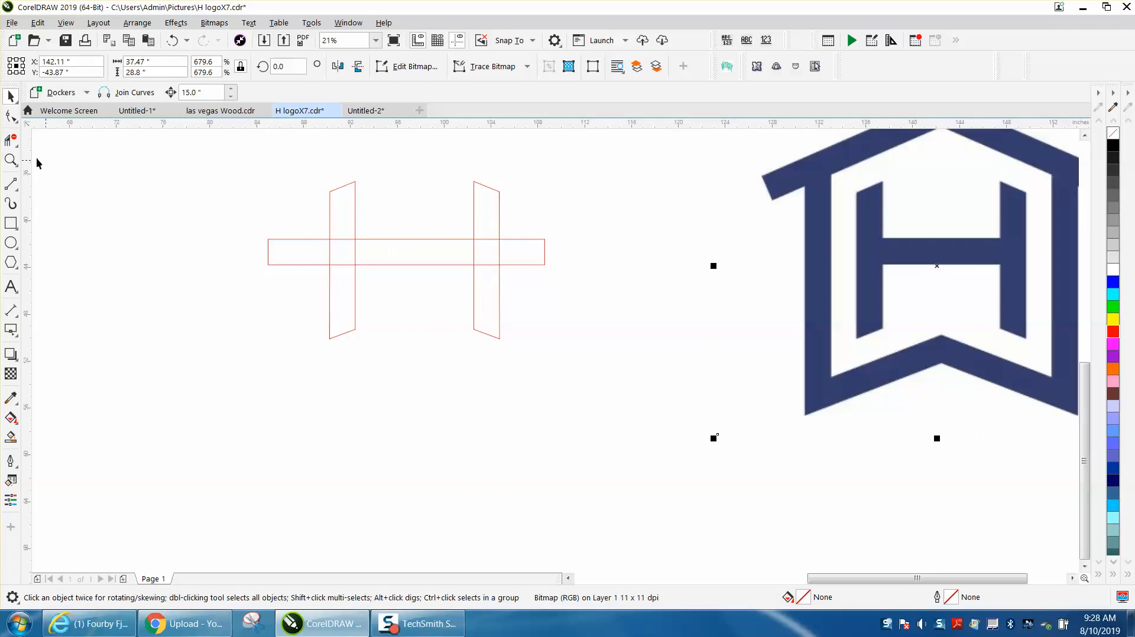
Try to weld the two stem outlines and the crossbar rectangle into one shape.
left_click(11, 140)
left_click(10, 96)
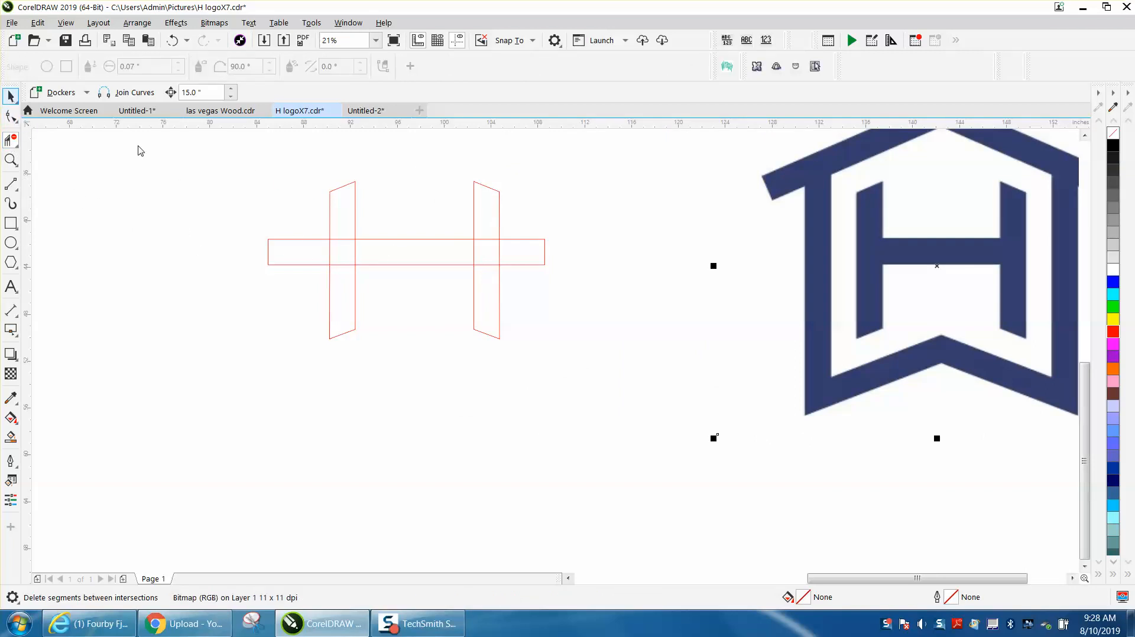
left_click_drag(248, 158, 672, 387)
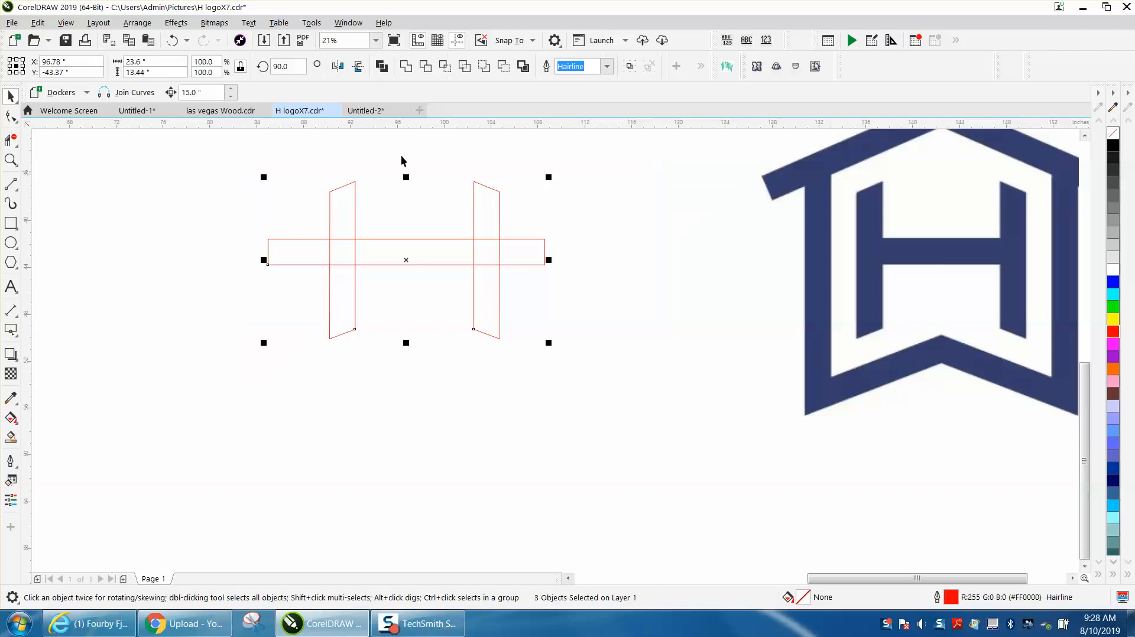
left_click(404, 67)
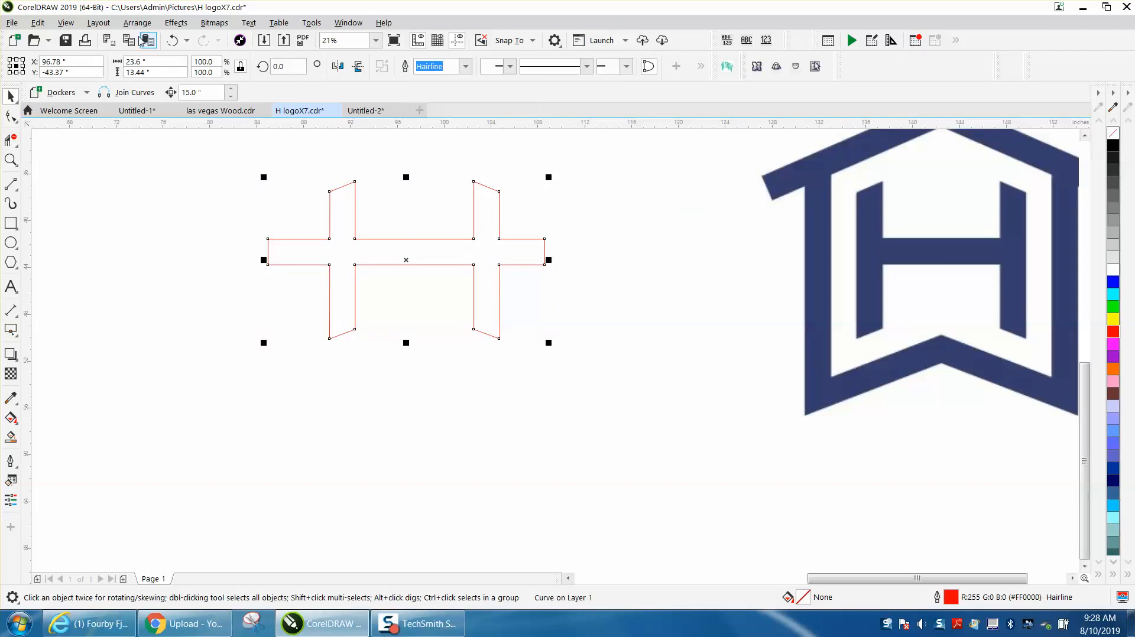
left_click(172, 40)
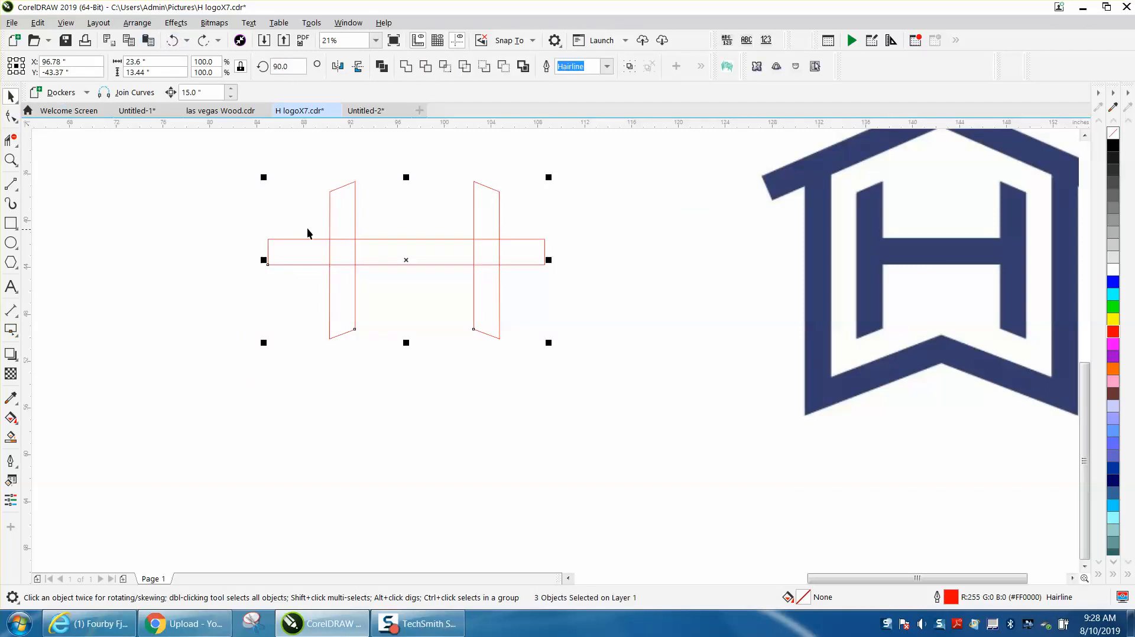
Delete the crossbar segments outside the stems and the overlapping segments inside the H with Virtual Segment Delete.
left_click(11, 139)
left_click_drag(285, 236, 309, 269)
left_click_drag(544, 228, 534, 263)
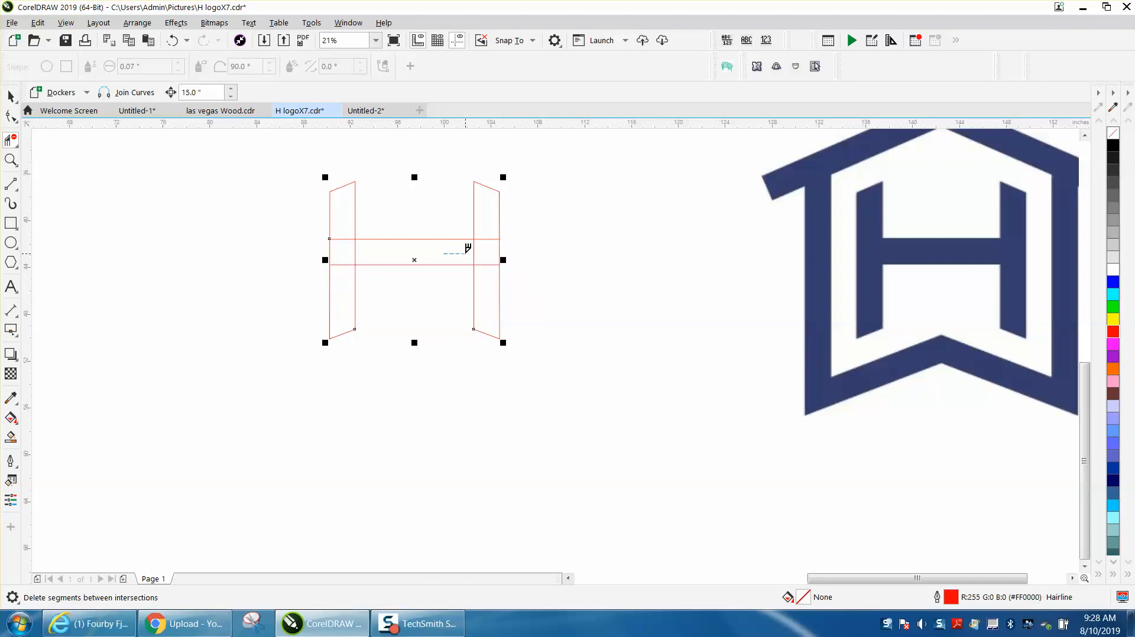
left_click_drag(357, 243, 489, 276)
left_click_drag(354, 231, 349, 275)
Smart Fill the trimmed H outline in black and move the filled shape down 15 inches.
left_click(11, 437)
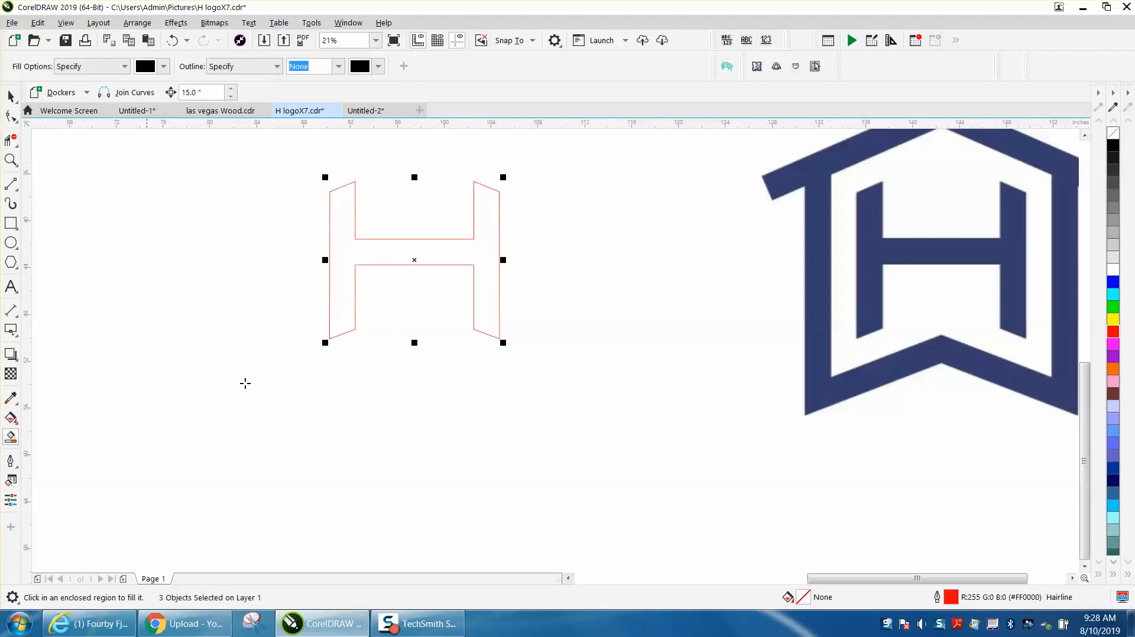
left_click(432, 262)
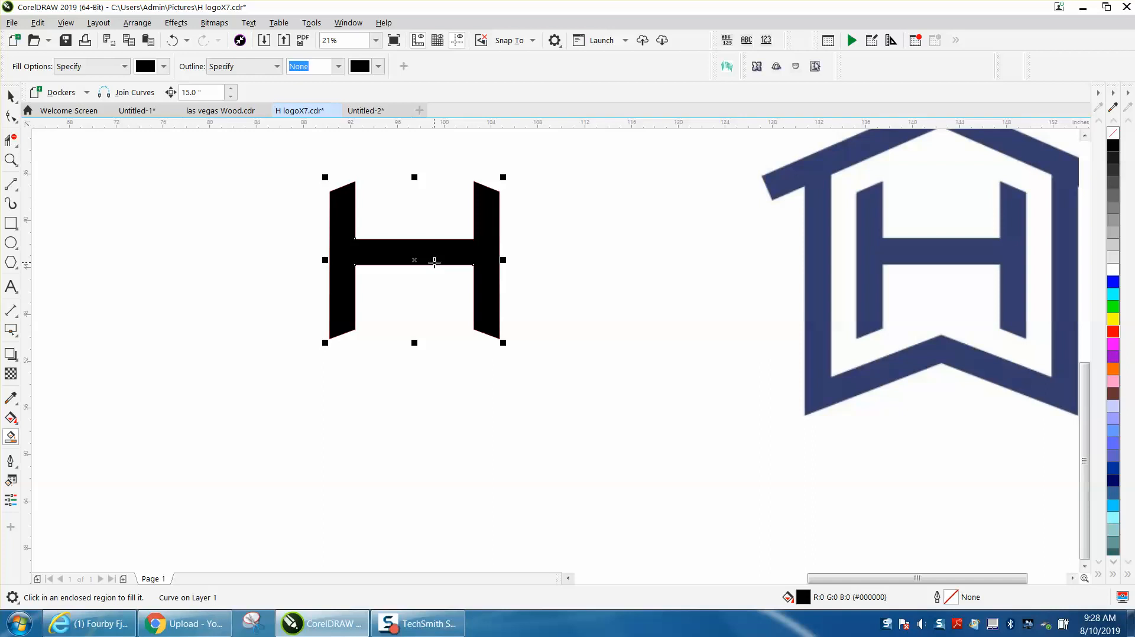
key("Down")
scroll(432, 263, "down", 2)
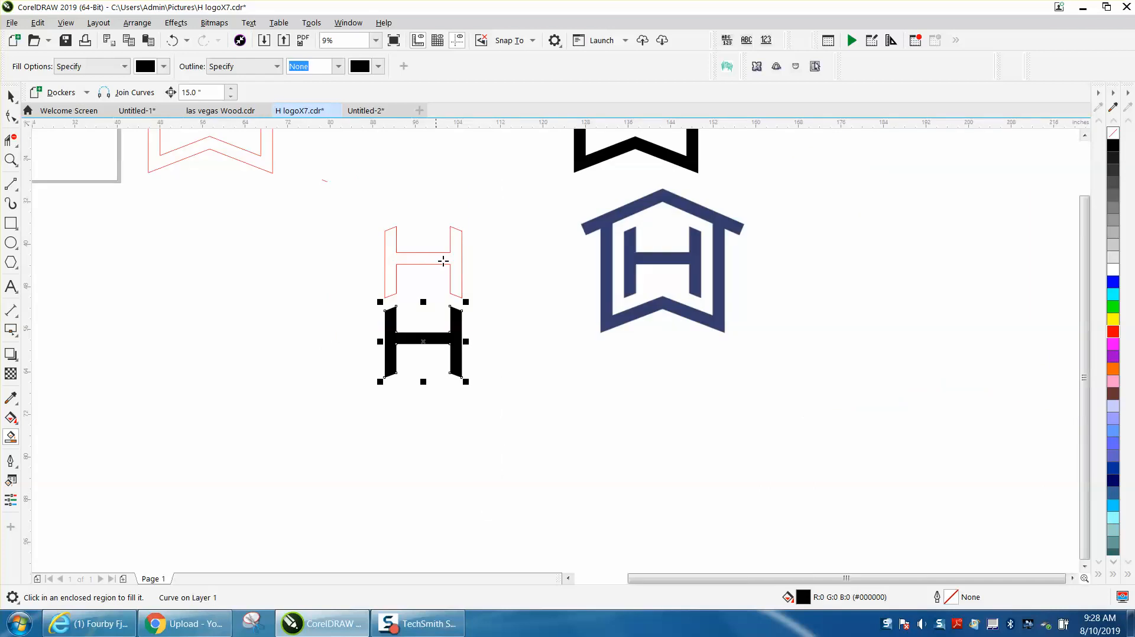
scroll(443, 261, "down", 1)
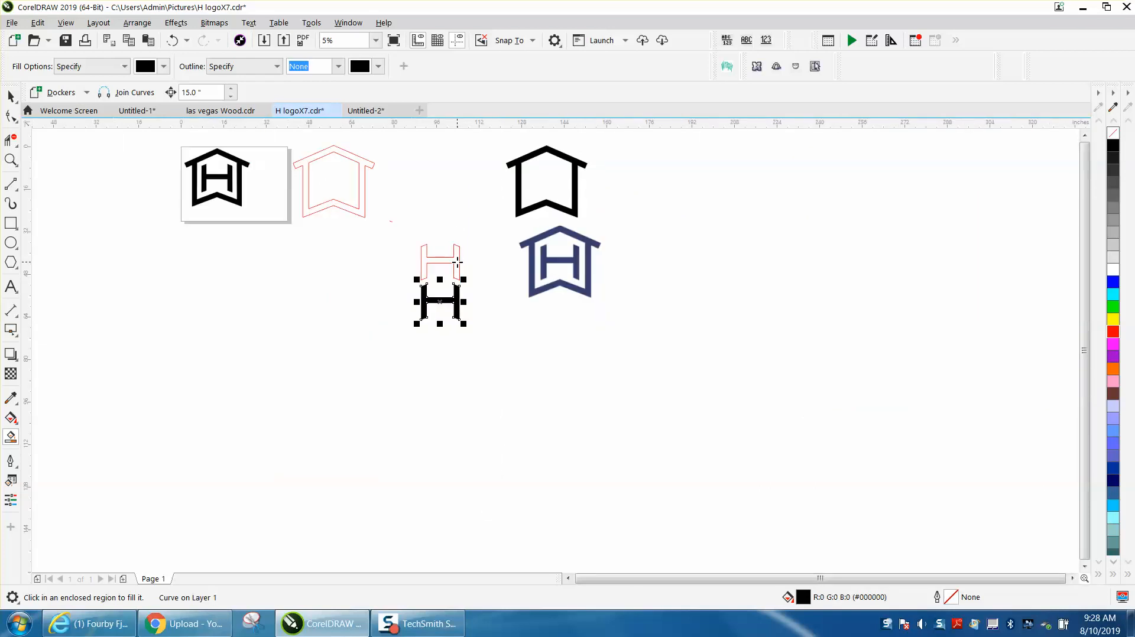
Move the filled black H up 45 inches and right 45 inches onto the black house.
key("Up")
key("Up")
key("Up")
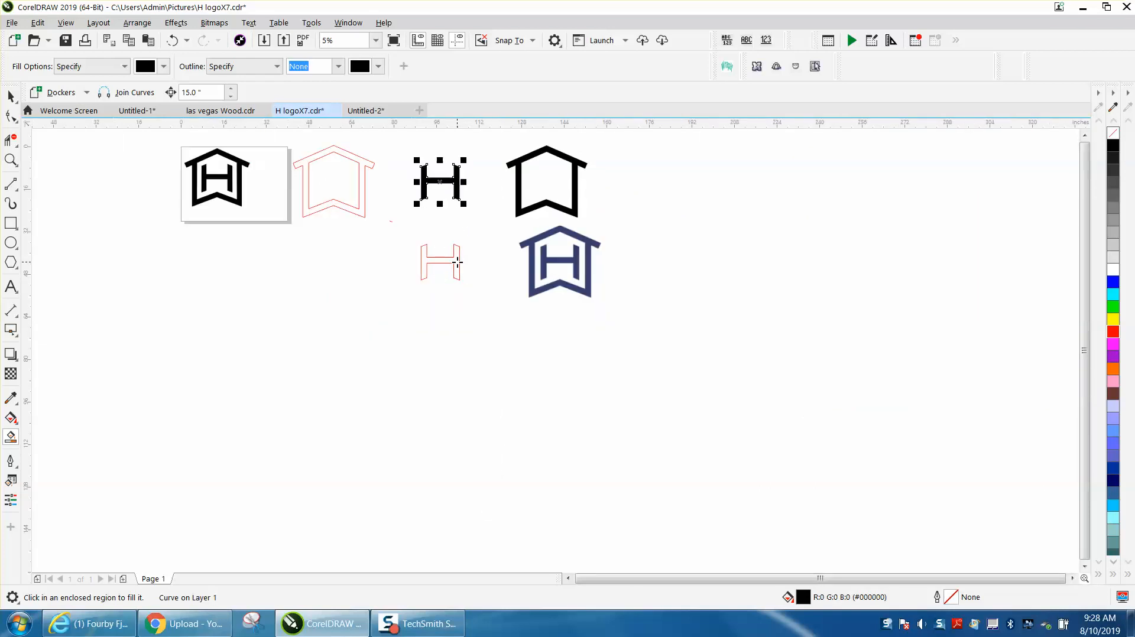
key("Right")
key("Right")
key("Right")
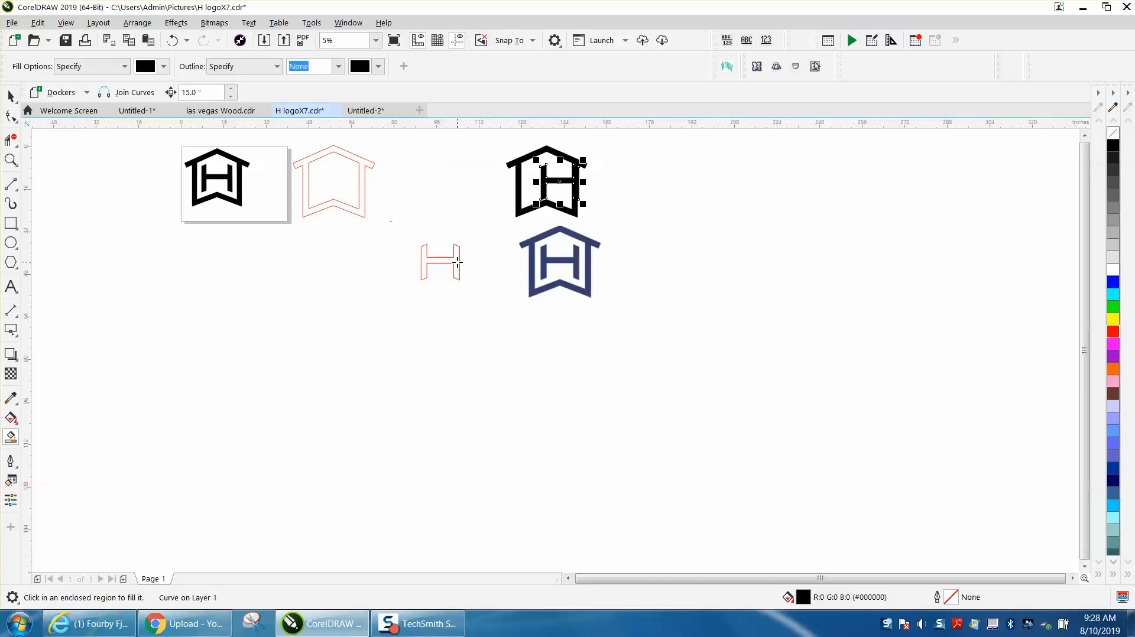
Center the black H horizontally inside the black house, between its two walls.
left_click(11, 160)
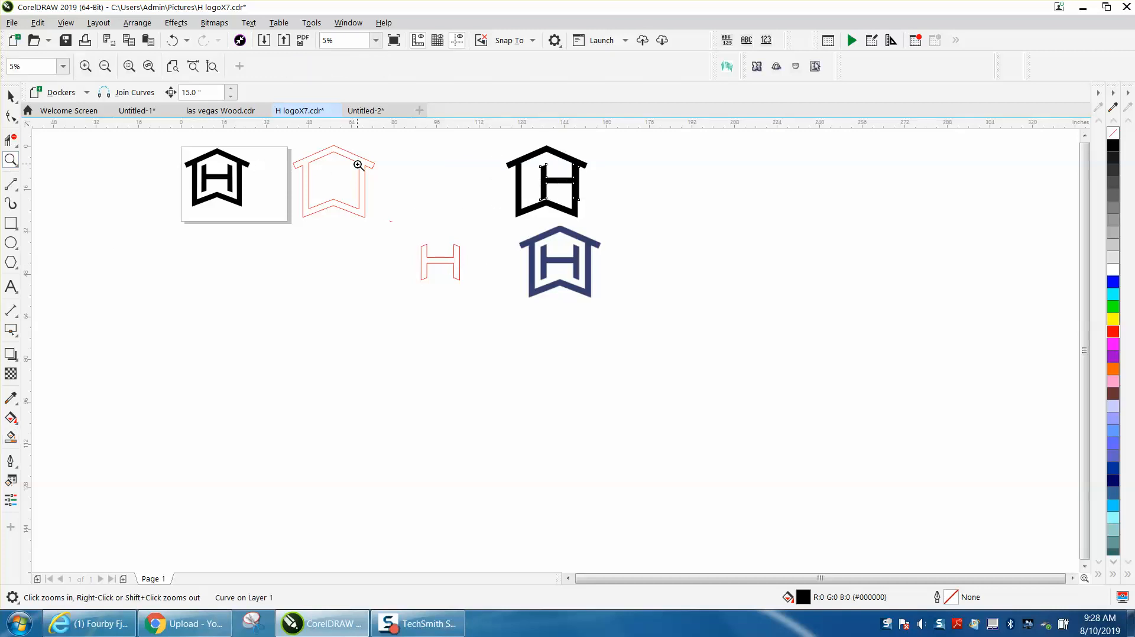
left_click_drag(472, 146, 698, 248)
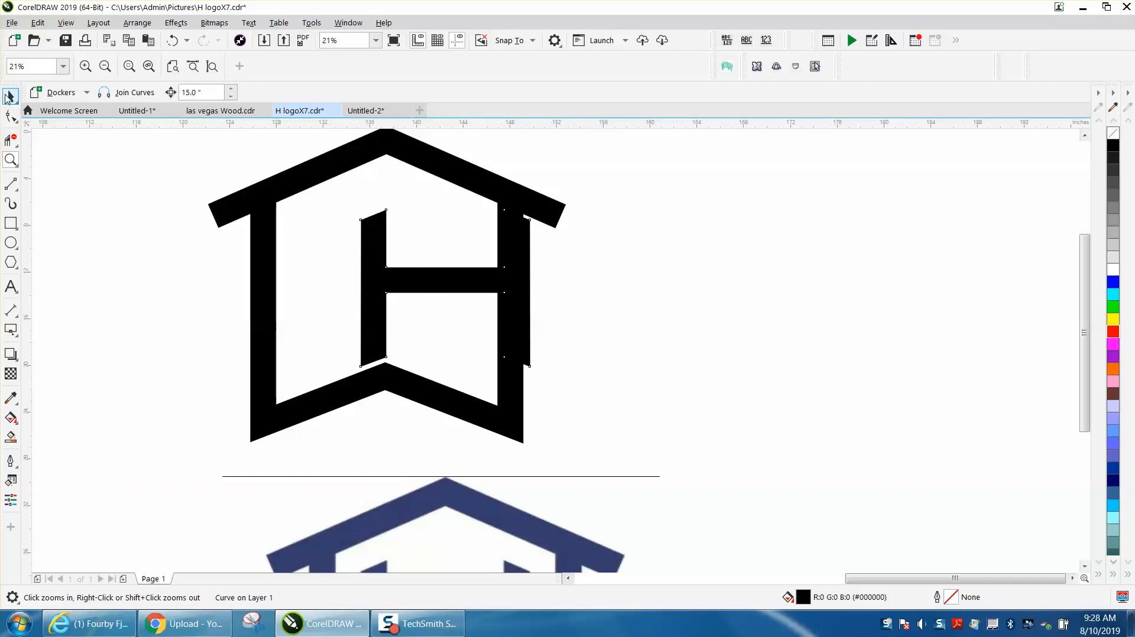
key("space")
mouse_move(400, 272)
left_mouse_down()
mouse_move(385, 273)
mouse_move(397, 284)
left_mouse_up()
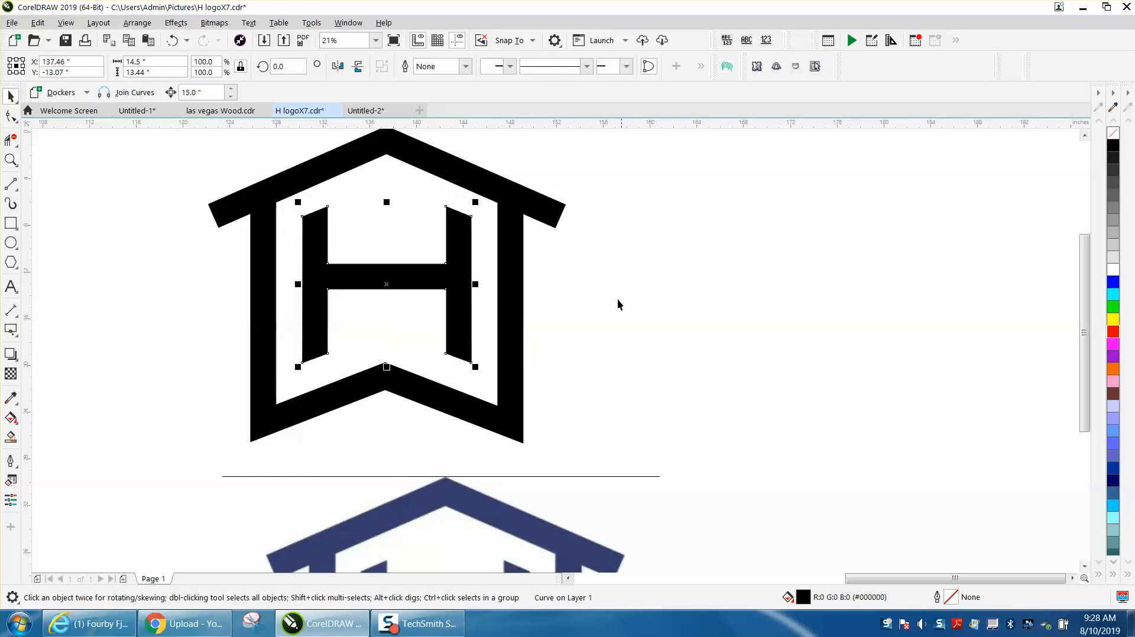
Lay the blue logo bitmap over the black vector logo to compare them, and move the bitmap clear beside it.
scroll(591, 293, "down", 3)
left_click(564, 390)
left_click_drag(564, 390, 577, 266)
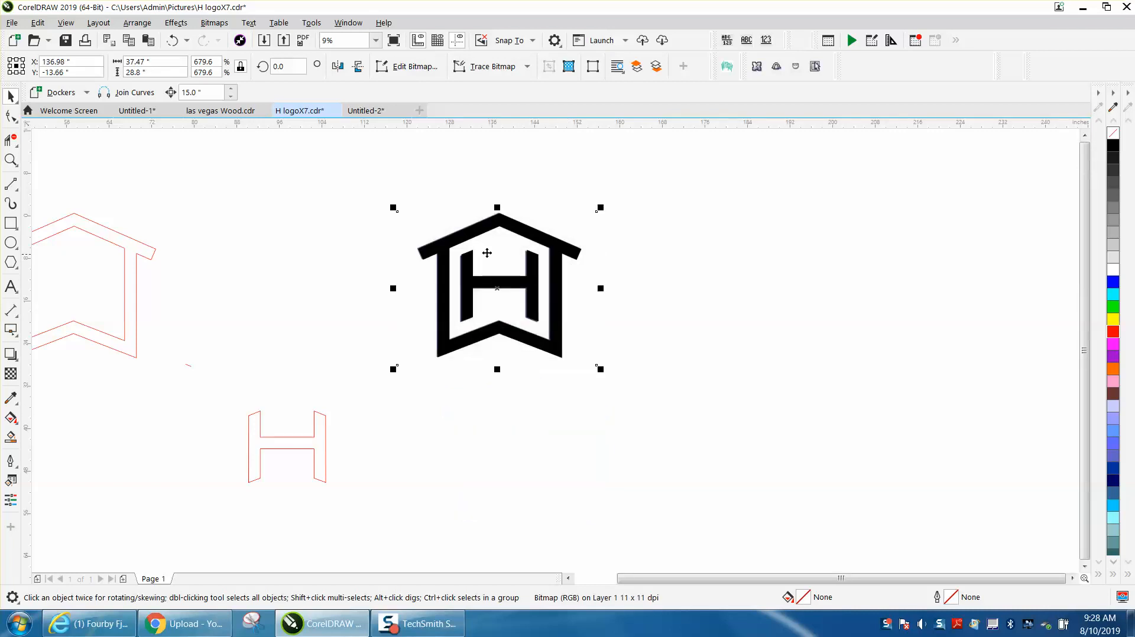
left_click_drag(508, 283, 707, 315)
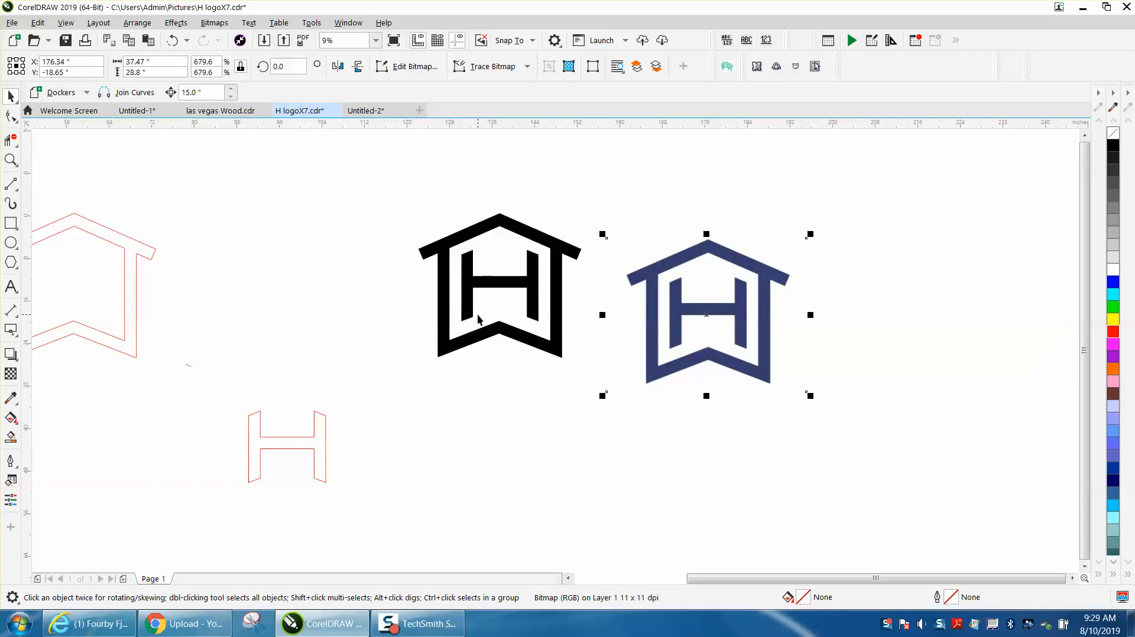
Examine the black logo on the page close up.
scroll(477, 319, "down", 2)
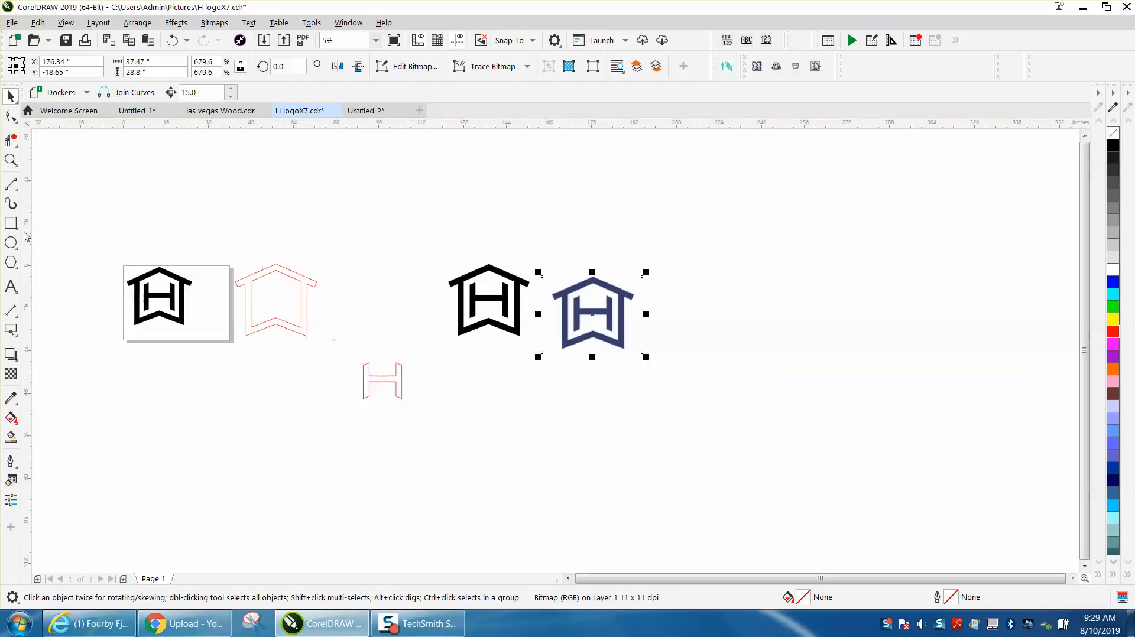
left_click(11, 159)
left_click(177, 302)
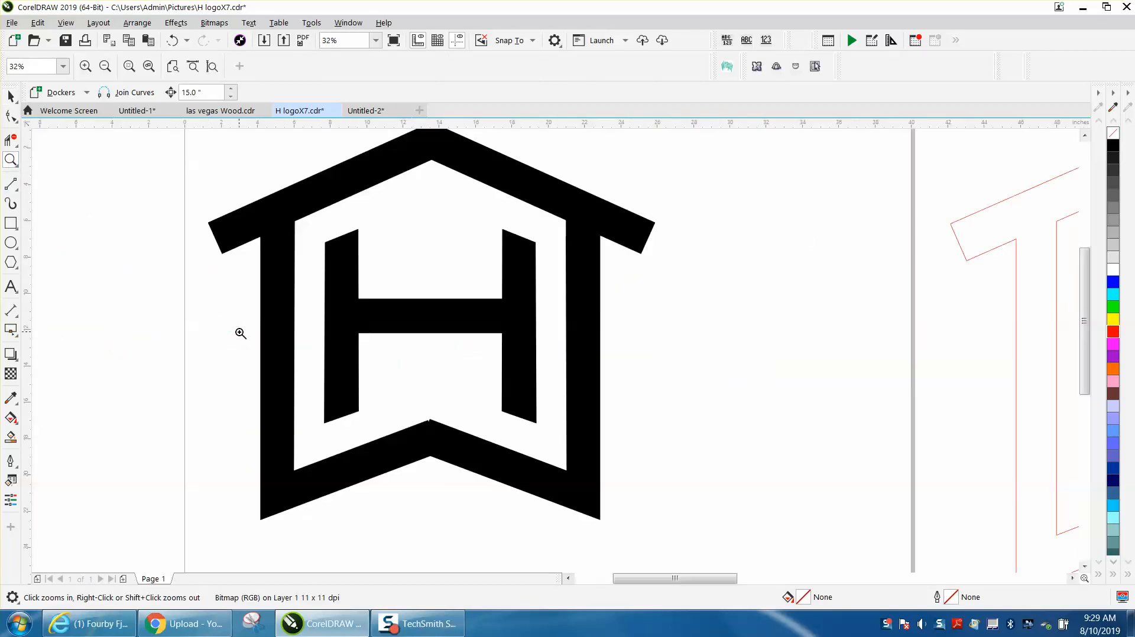